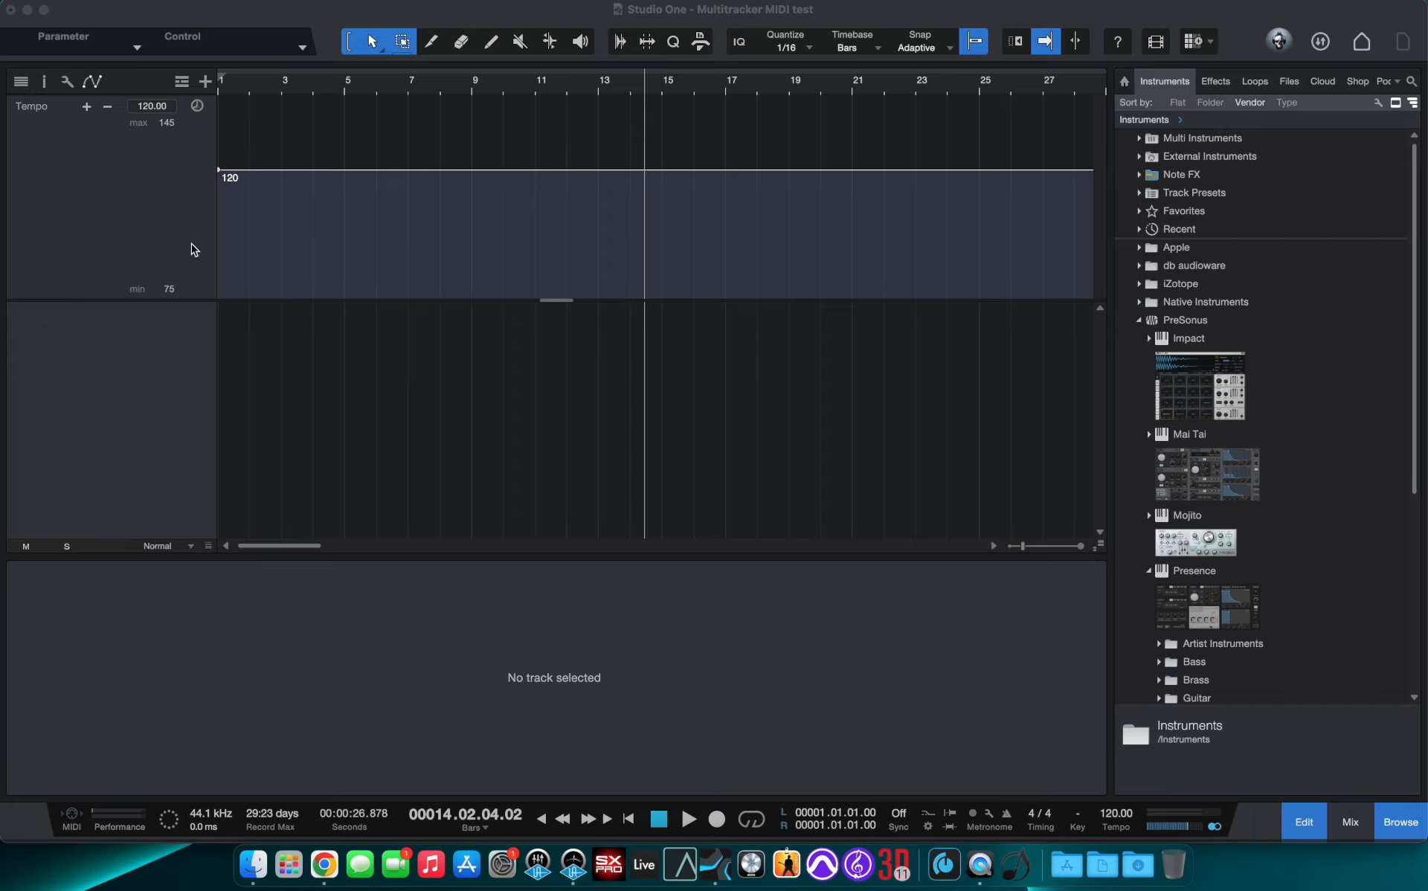
click(180, 85)
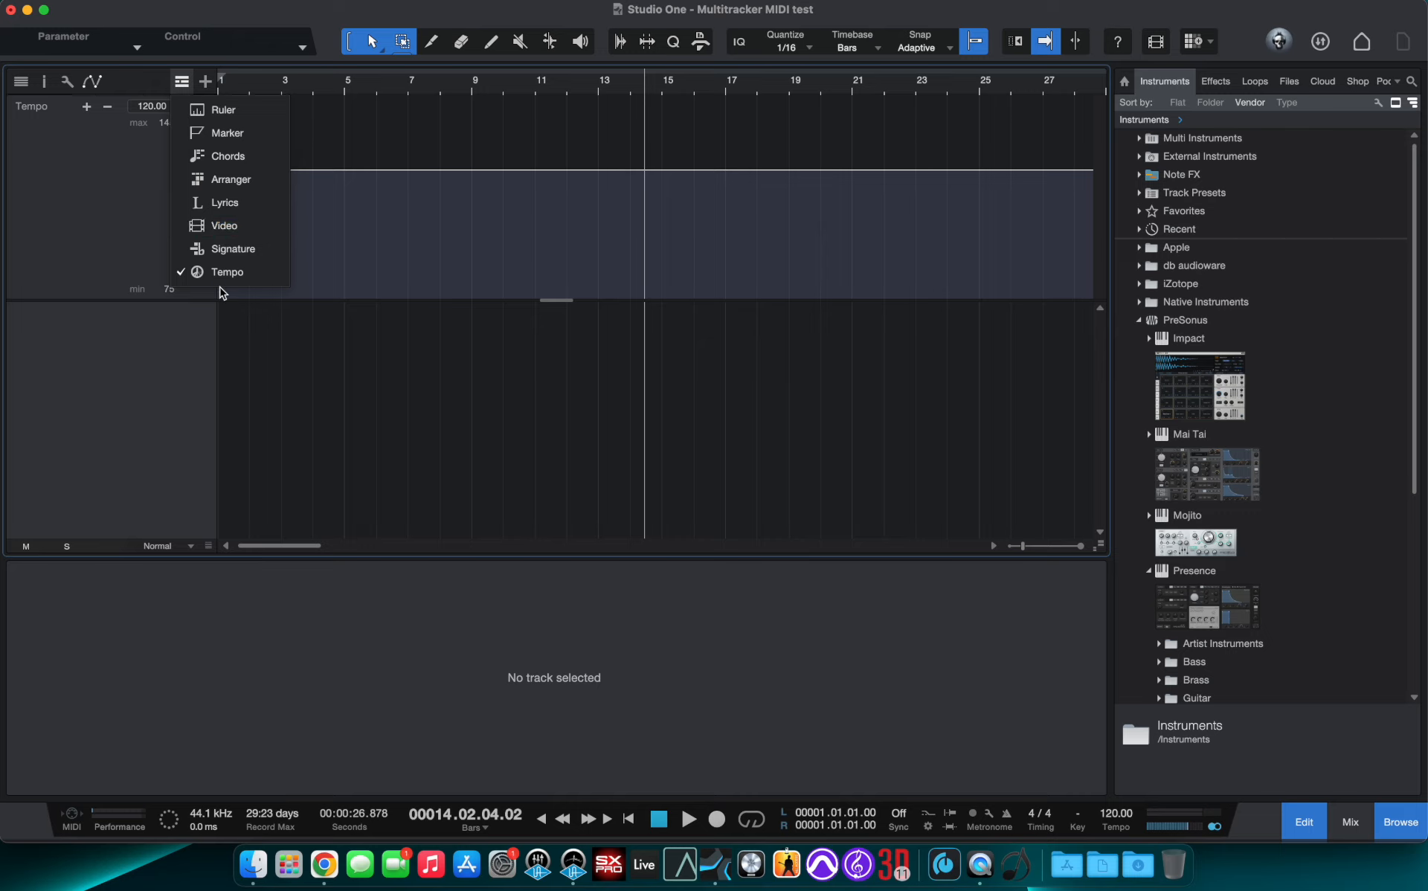
click(183, 82)
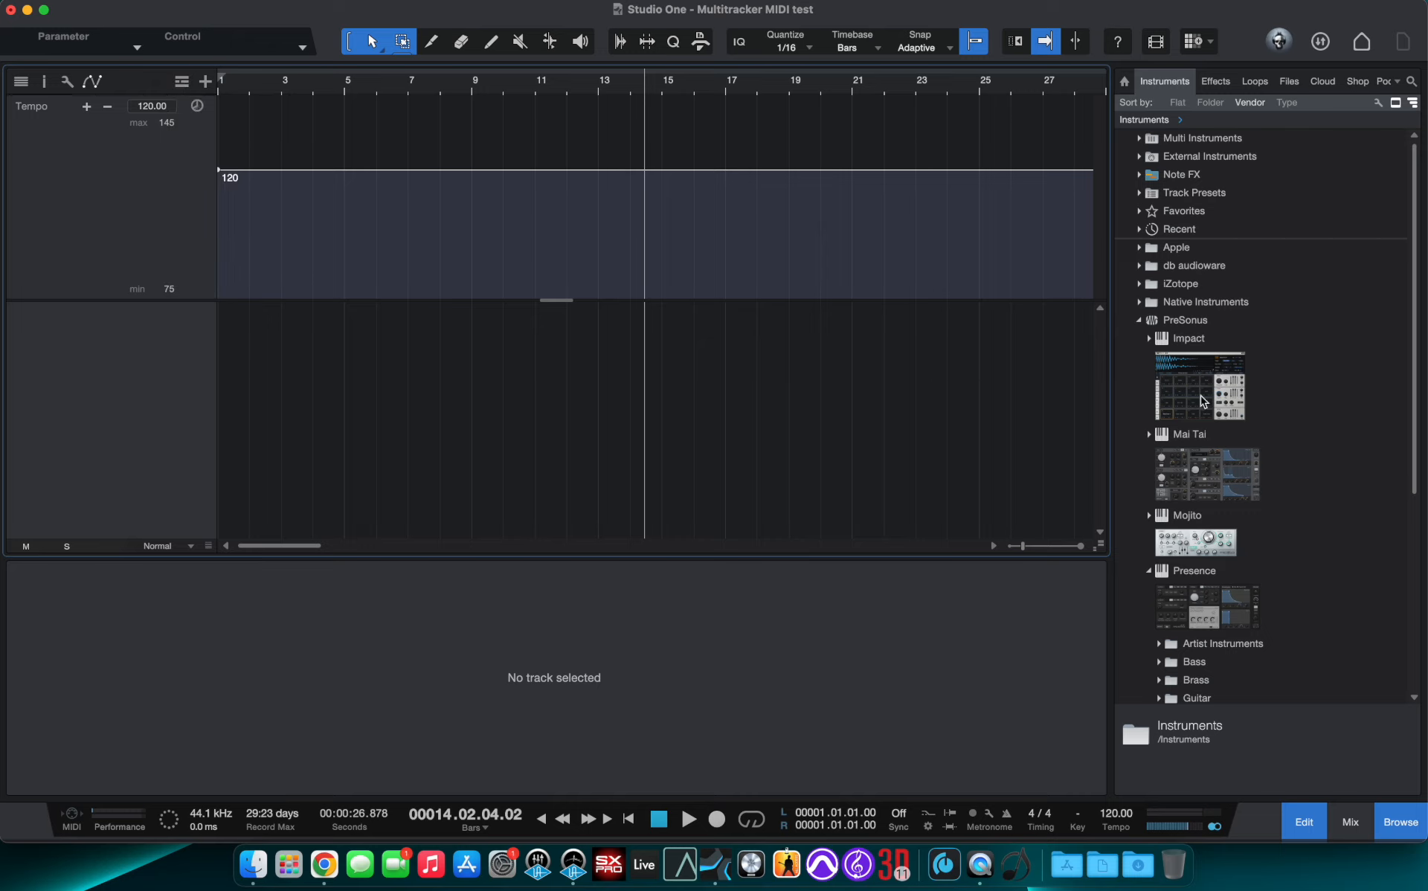
- Add an Impact instrument track and load the Garage Tech drum kit, closing the instrument window afterwards
drag(1202, 398, 967, 364)
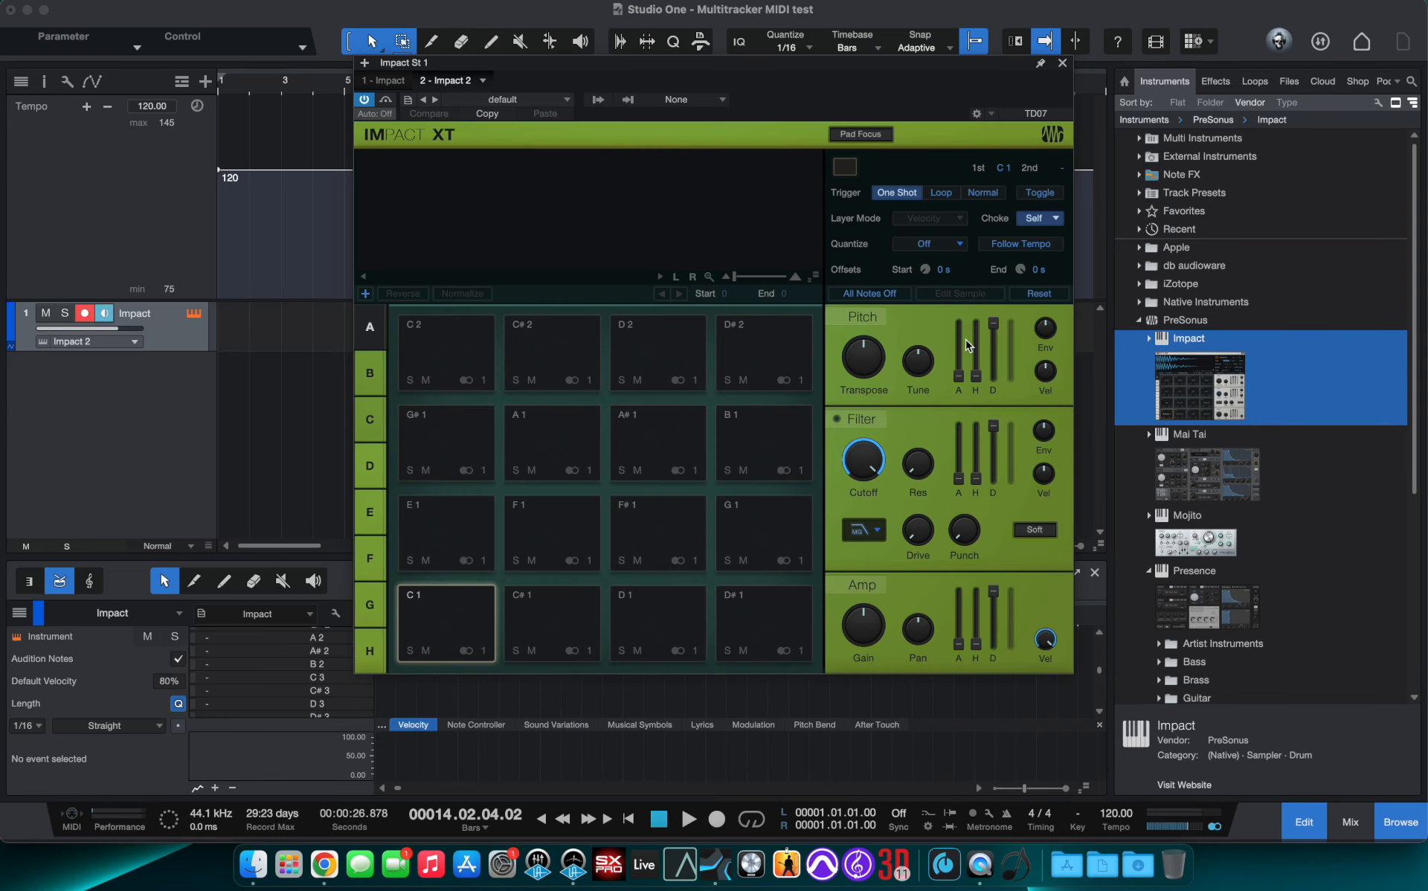
click(568, 99)
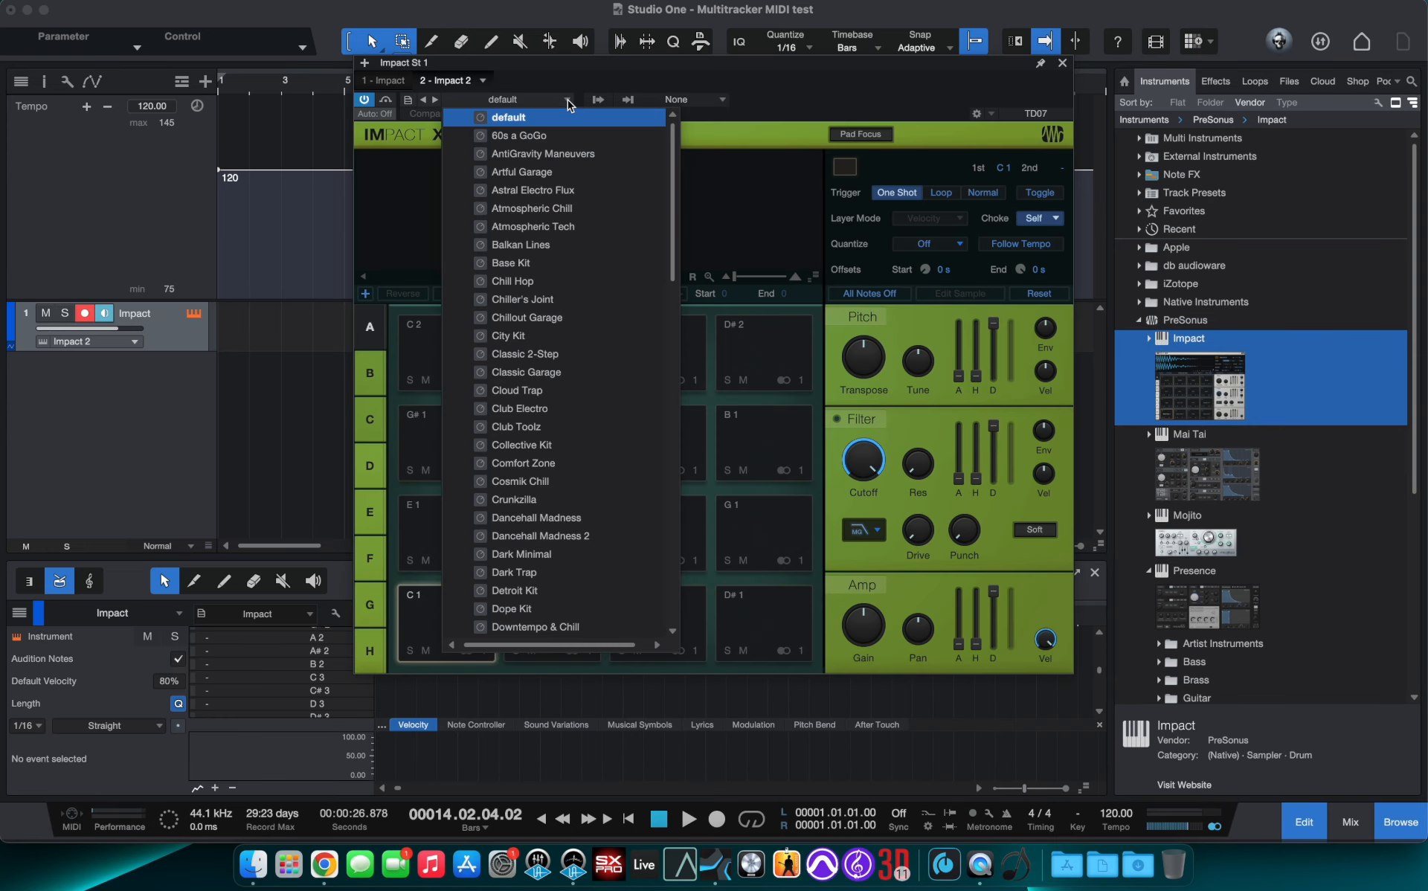
scroll(522, 446, down, 6)
scroll(522, 457, down, 5)
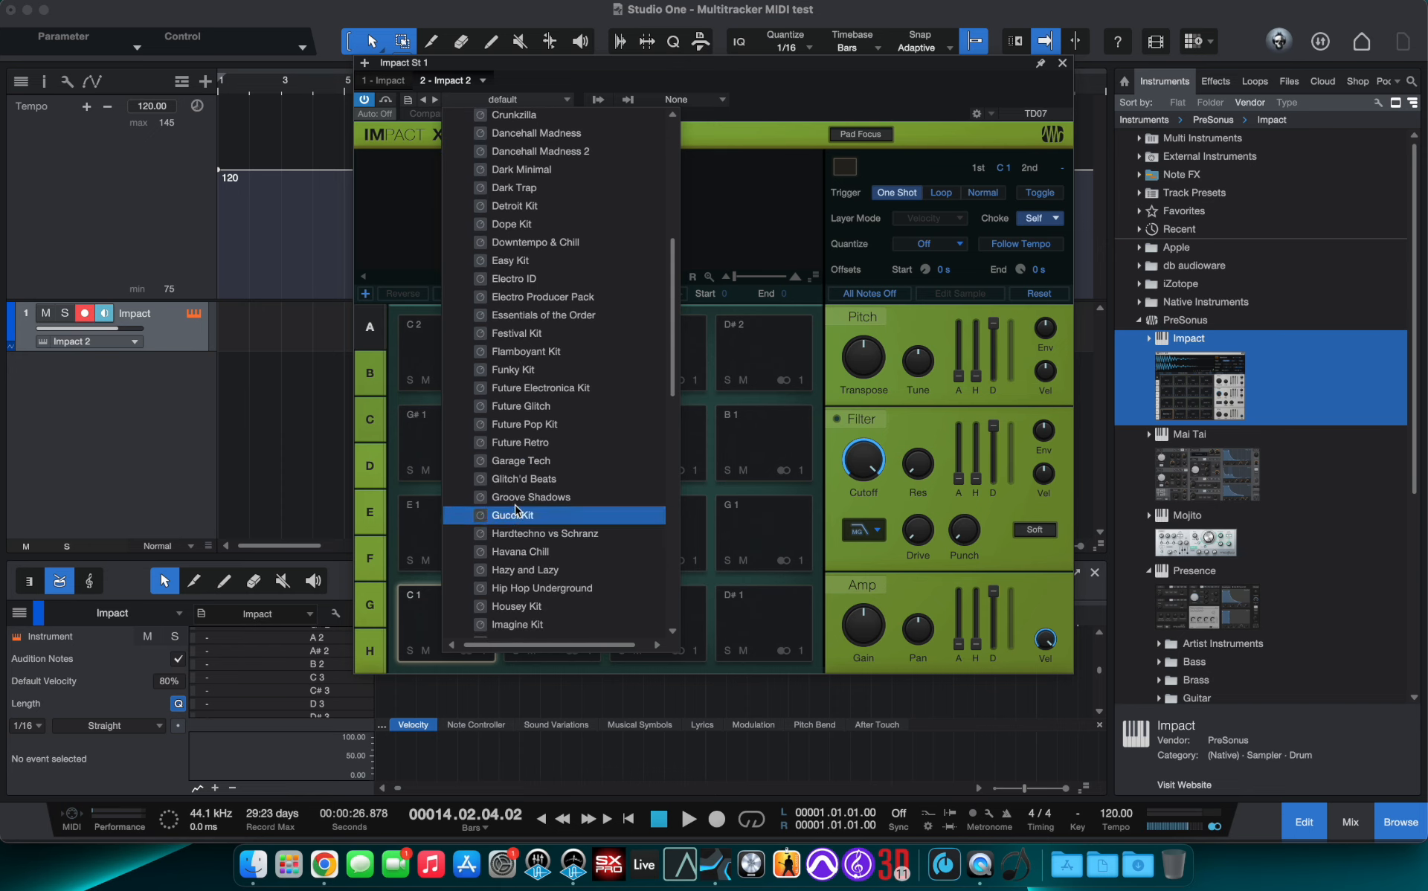
click(520, 461)
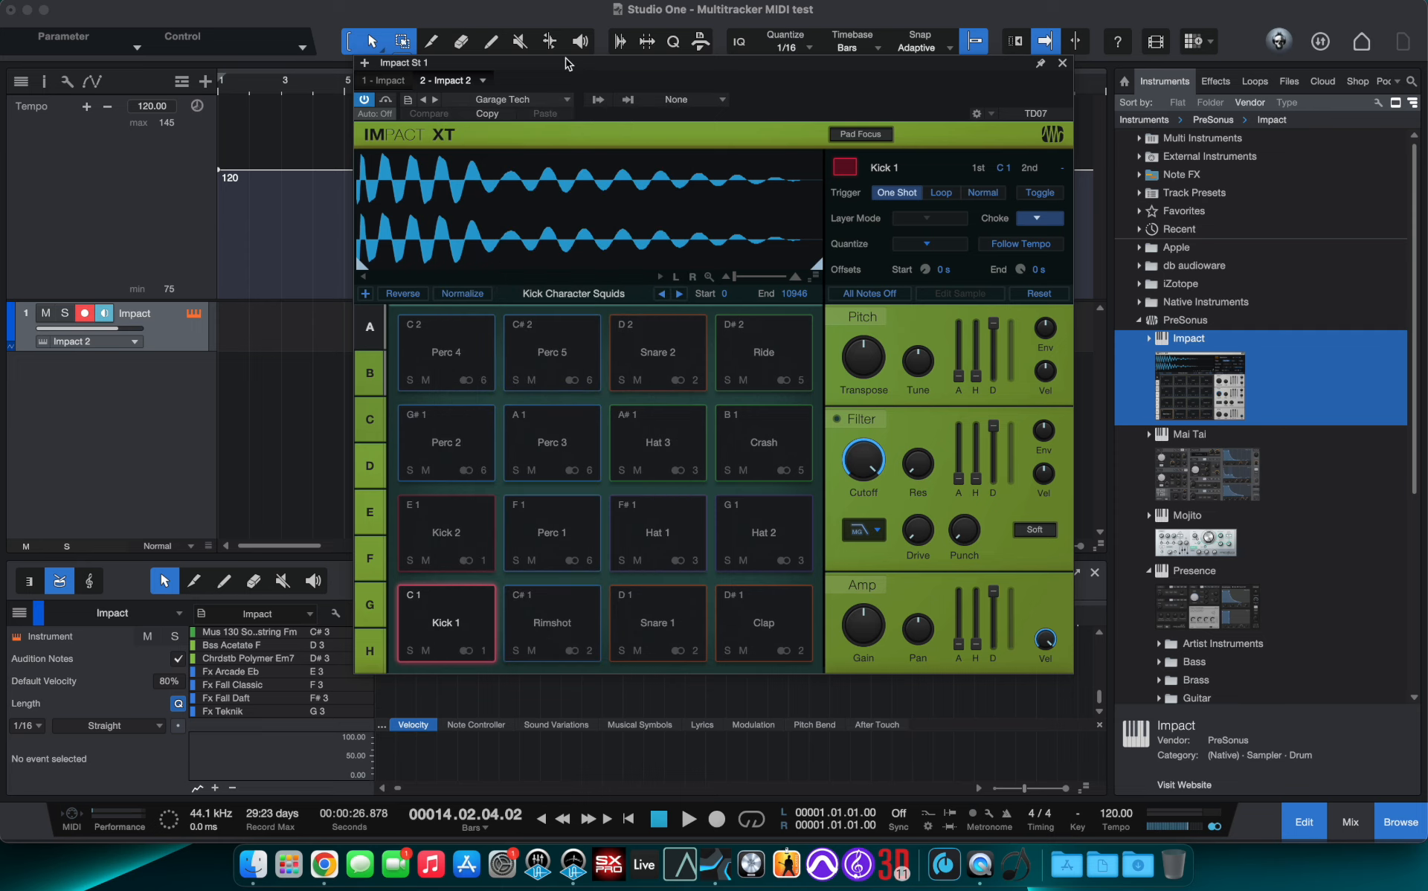
click(442, 626)
click(1062, 64)
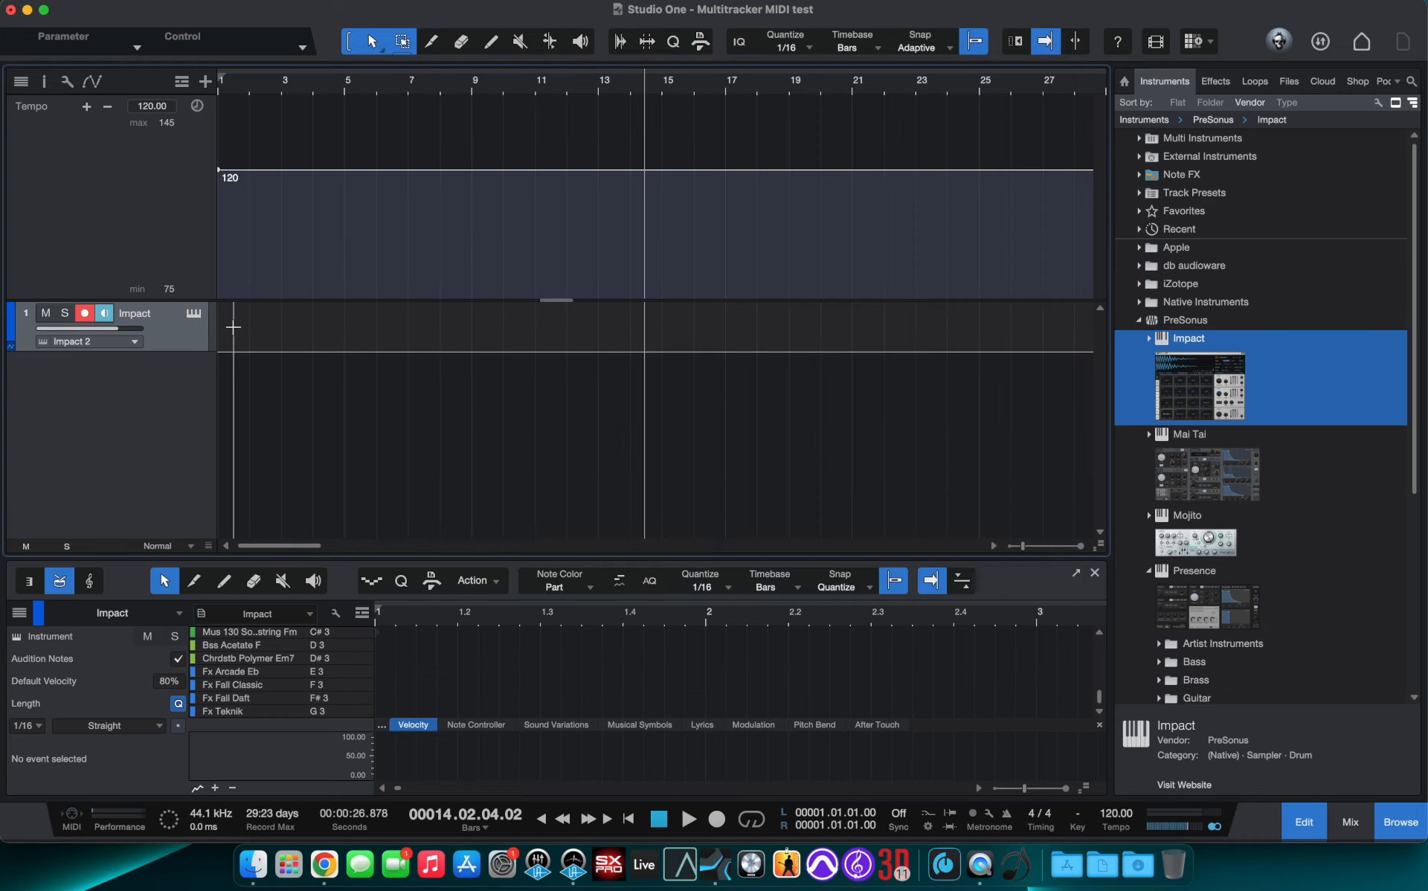
- Create an empty part on the Impact track and stretch it to about bar 28
double_click(246, 342)
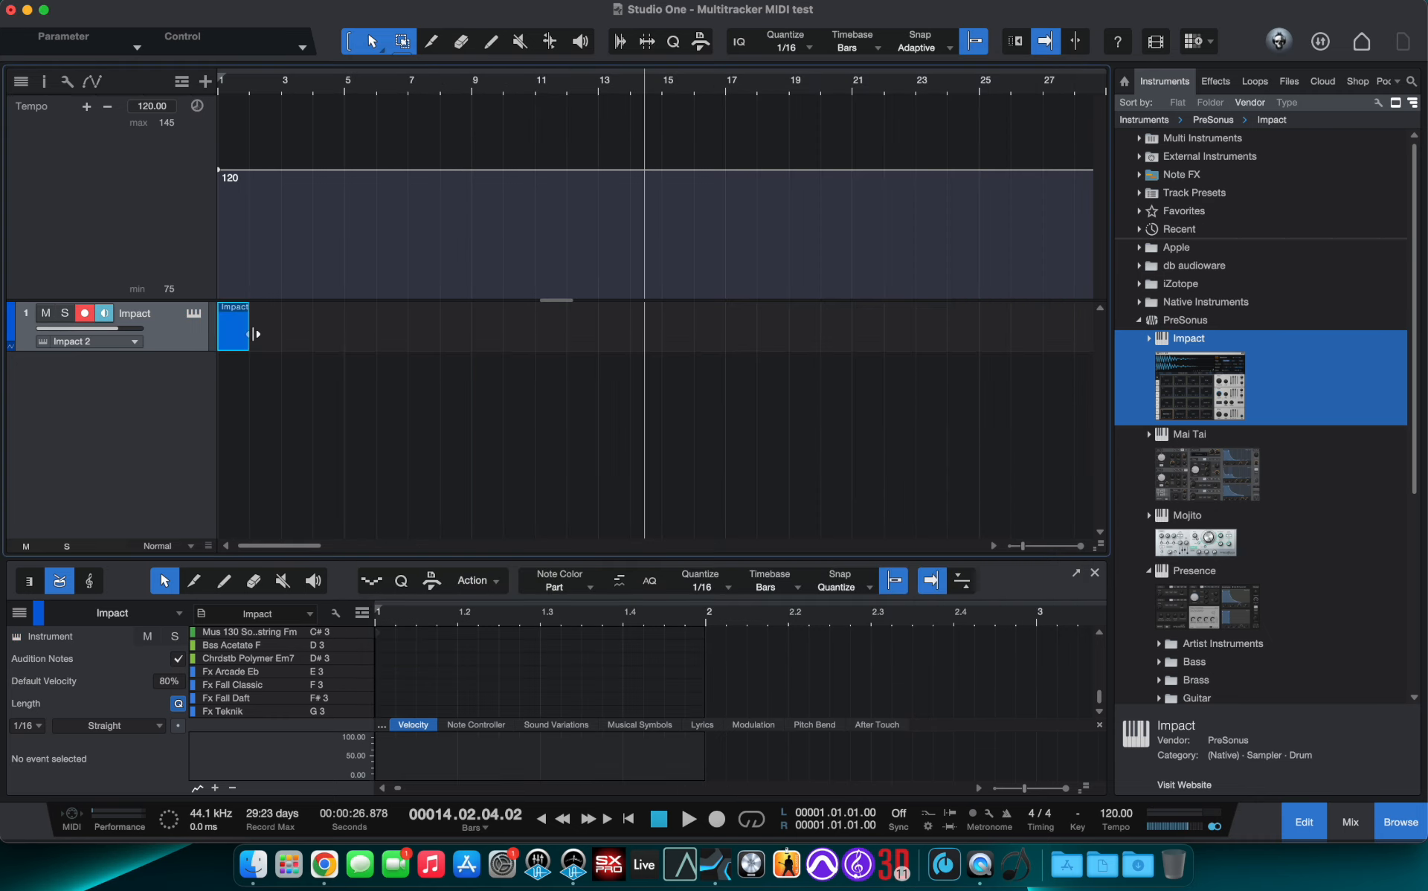
drag(252, 329, 1075, 327)
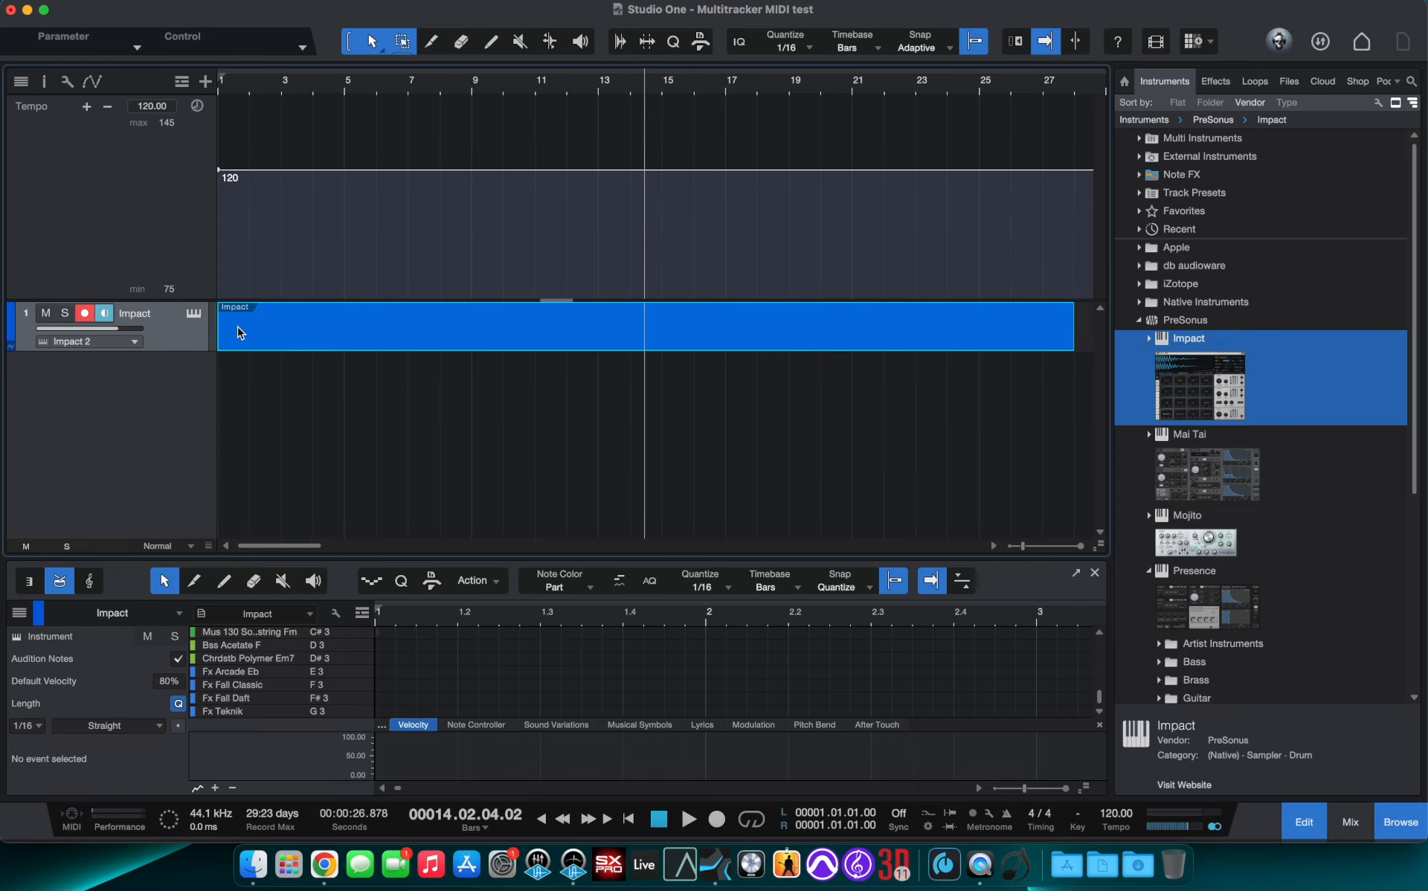
- Open the part in an enlarged editor and enter kick and snare hits in the first bar
double_click(249, 338)
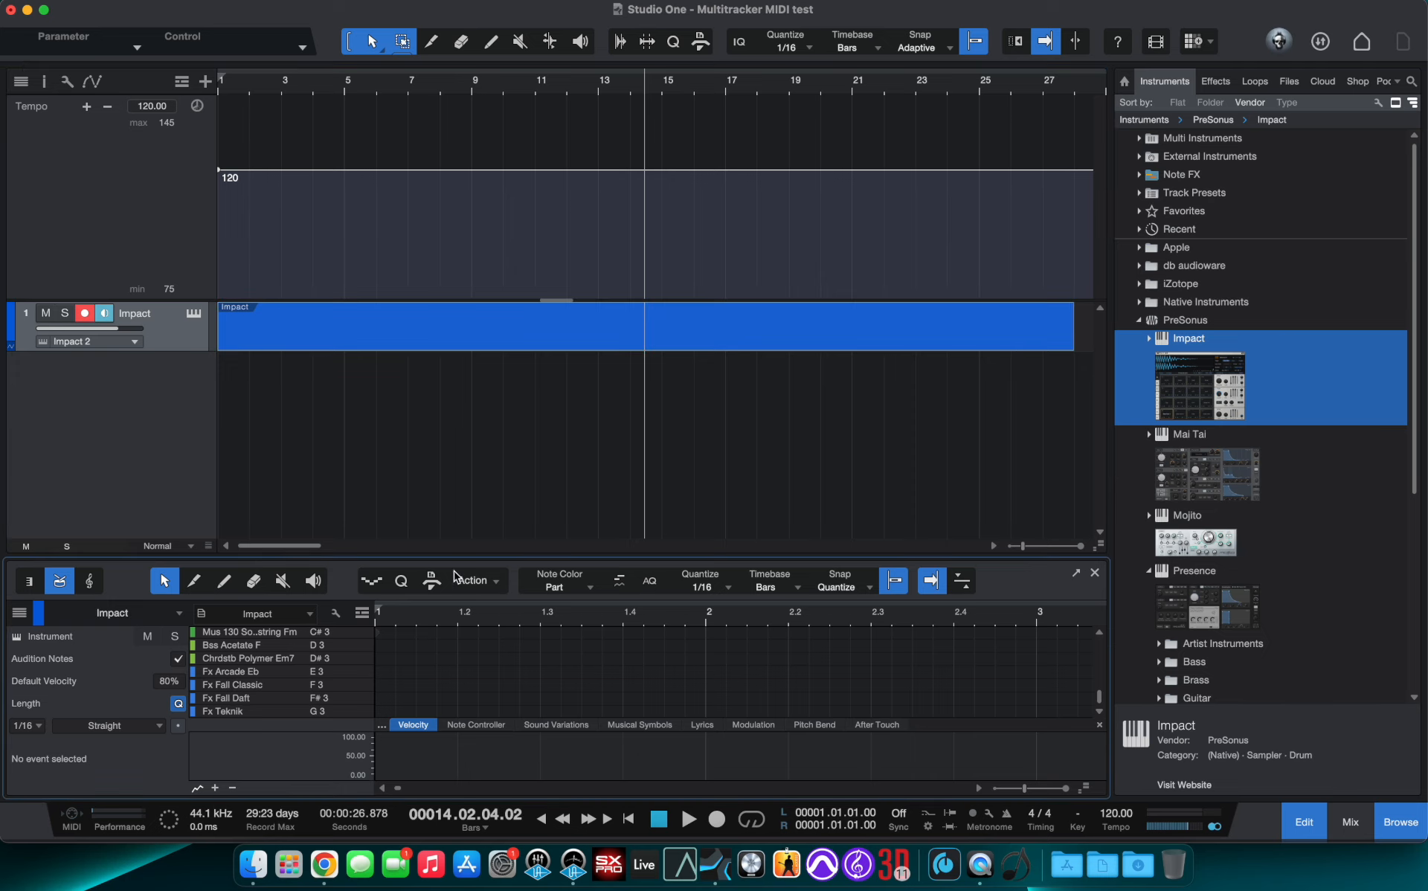
drag(470, 556, 493, 405)
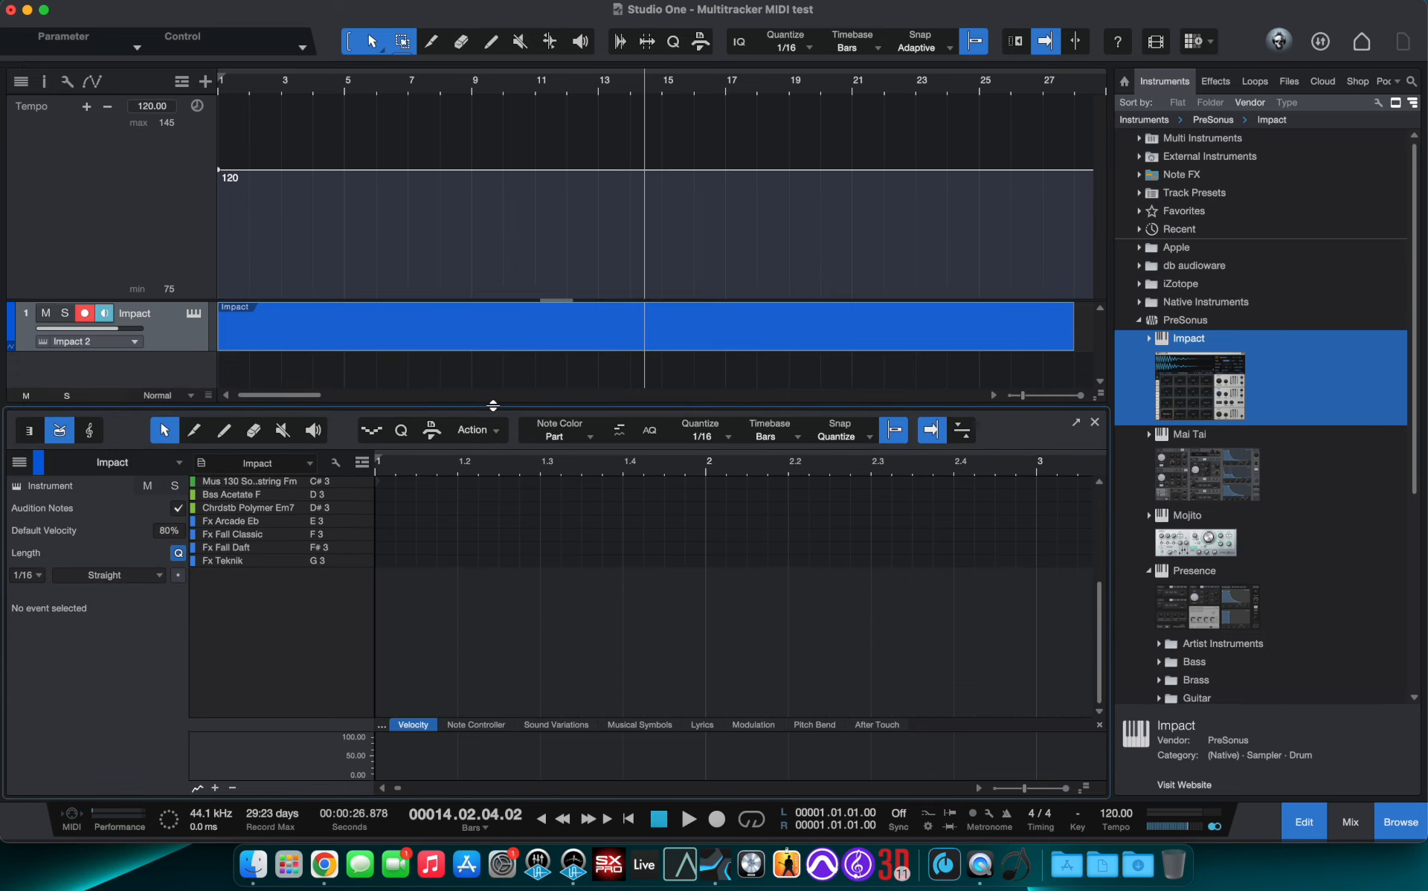
scroll(312, 580, up, 10)
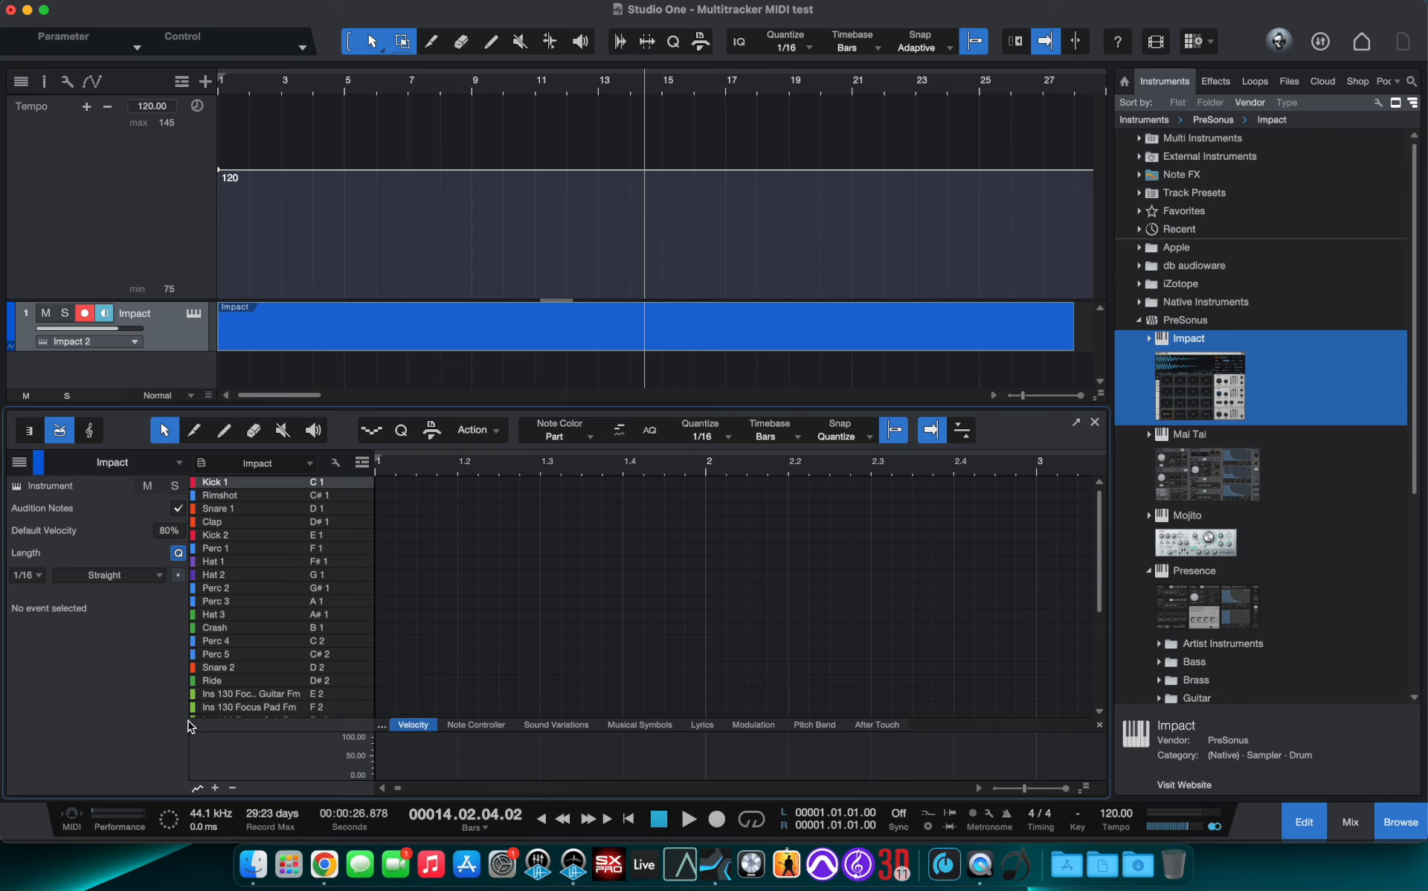
click(380, 483)
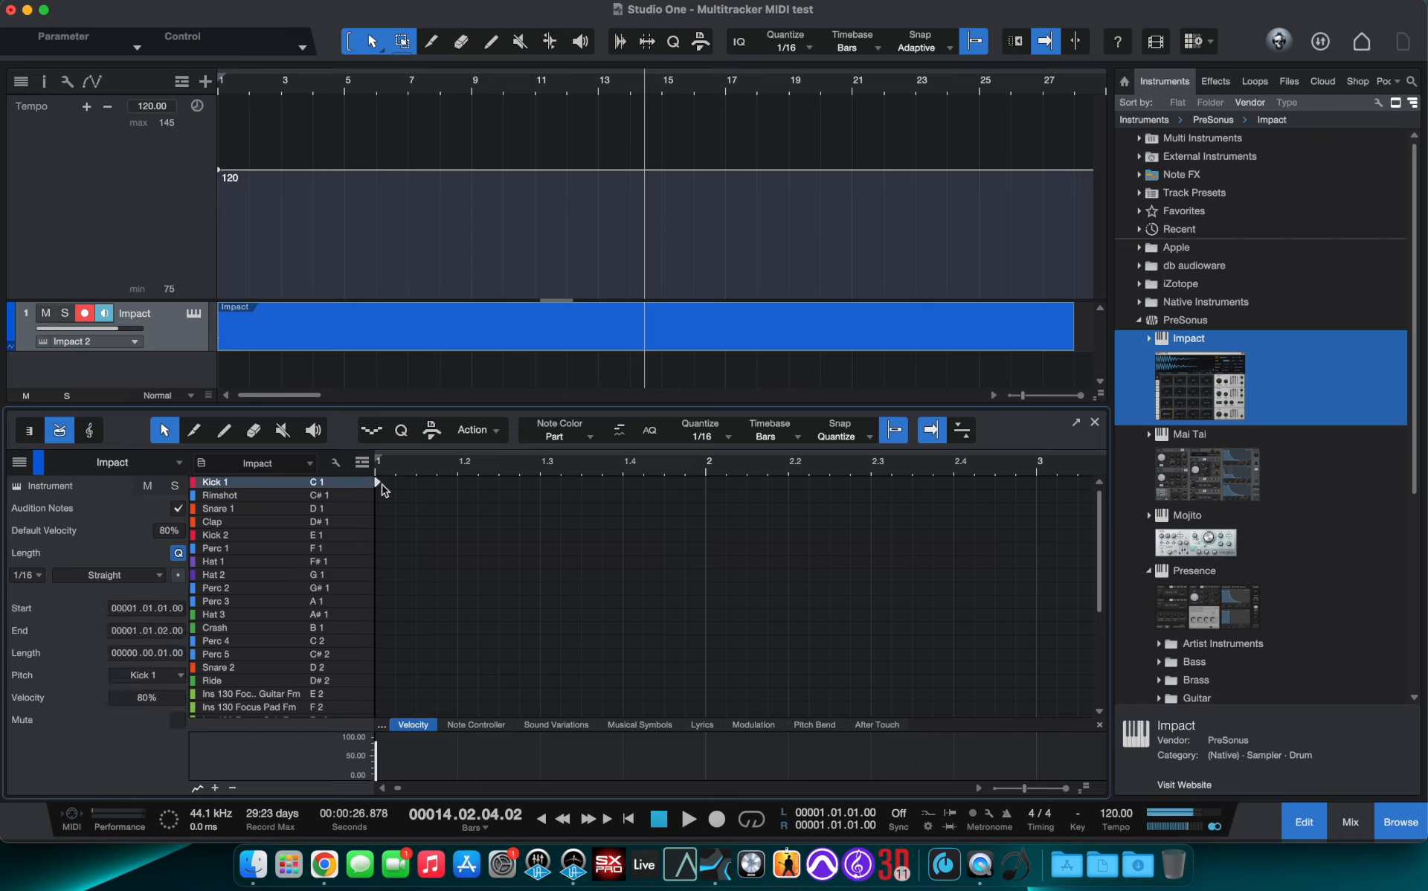
click(460, 510)
click(542, 482)
click(630, 510)
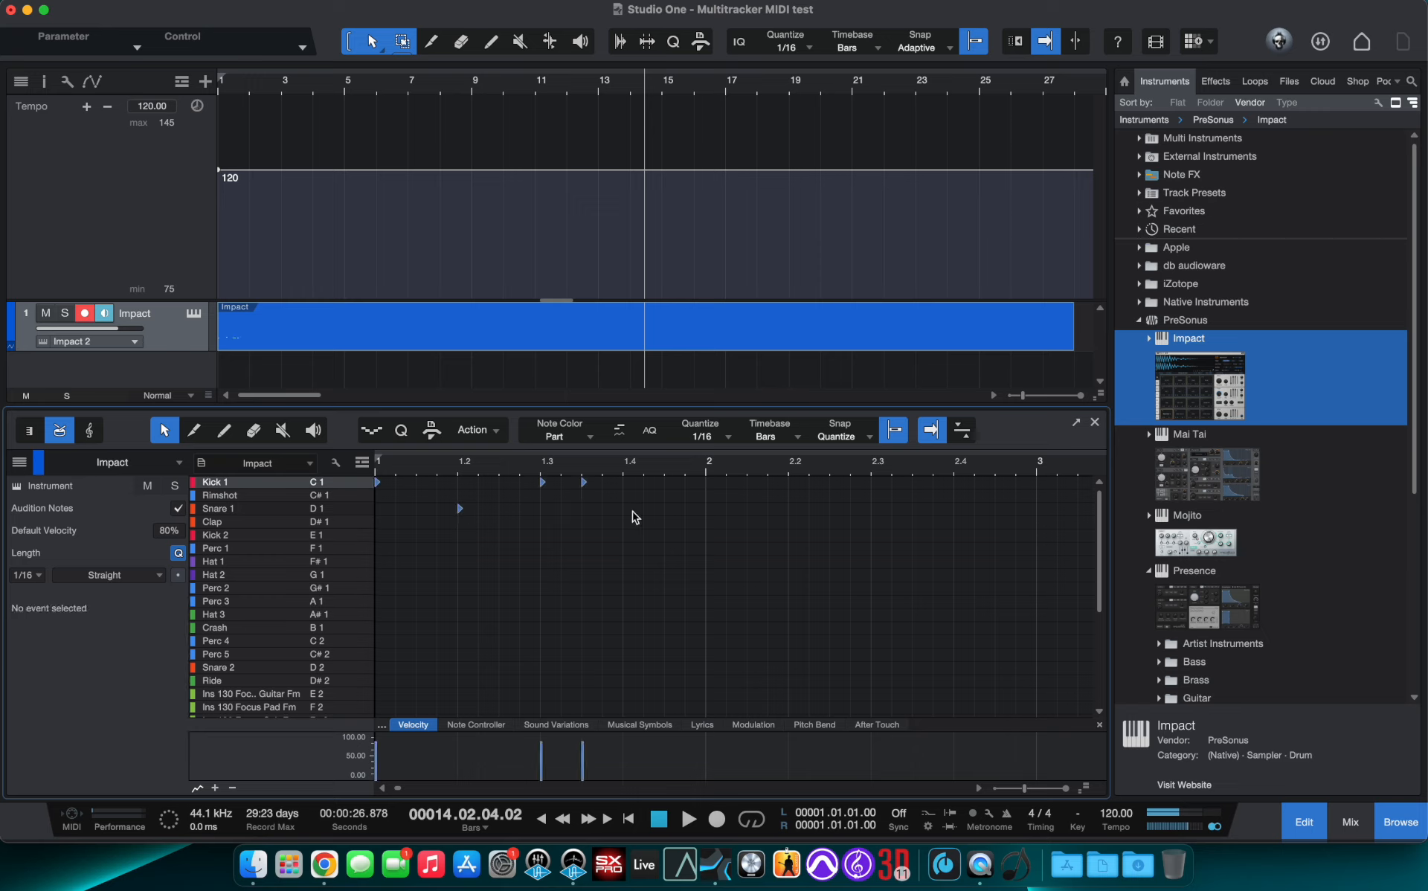
- Add eighth-note Hat 1 hits across the first bar
click(382, 564)
click(421, 562)
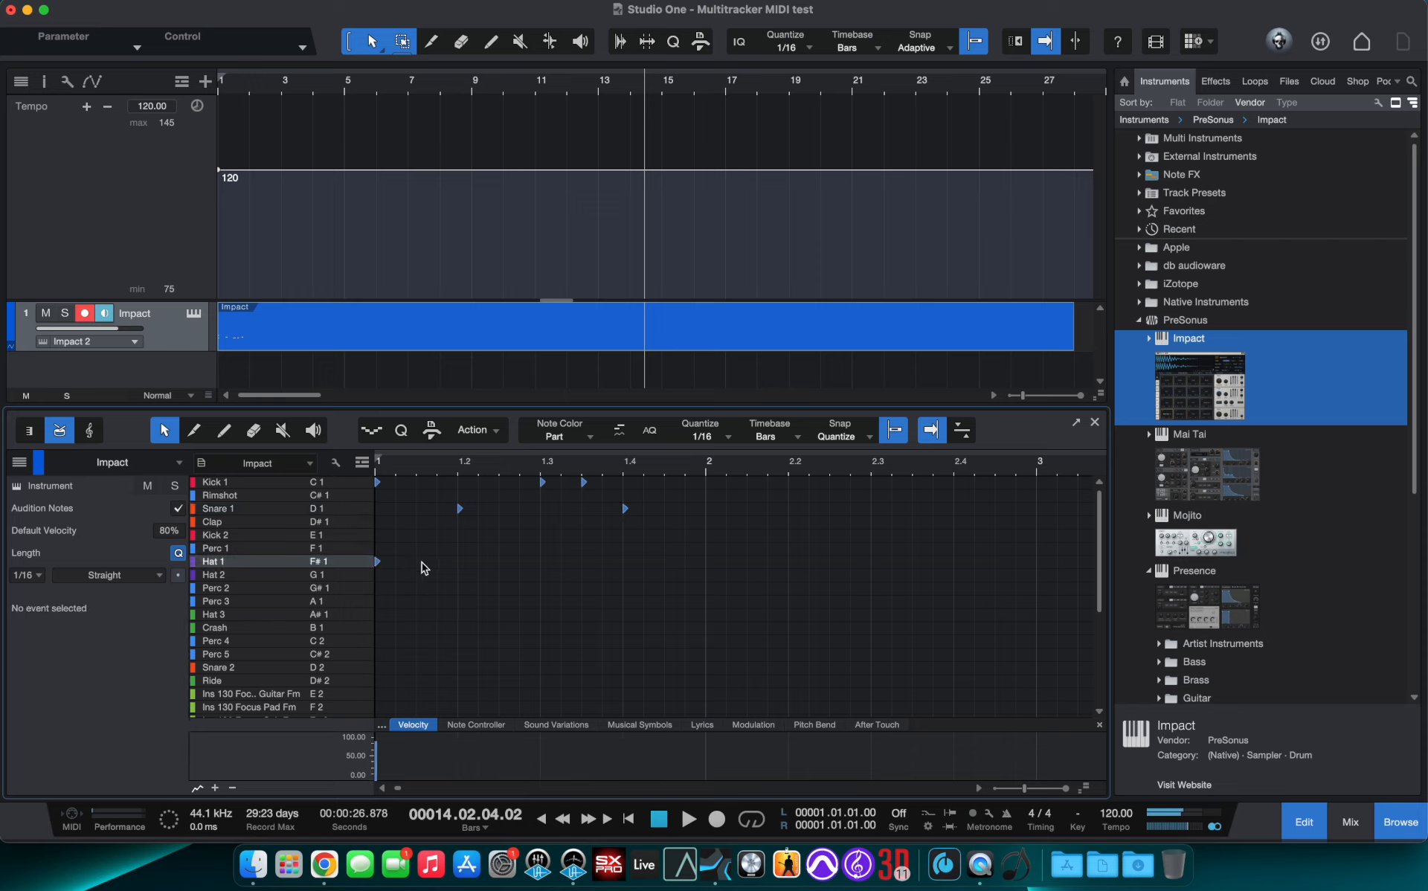
click(462, 565)
click(511, 567)
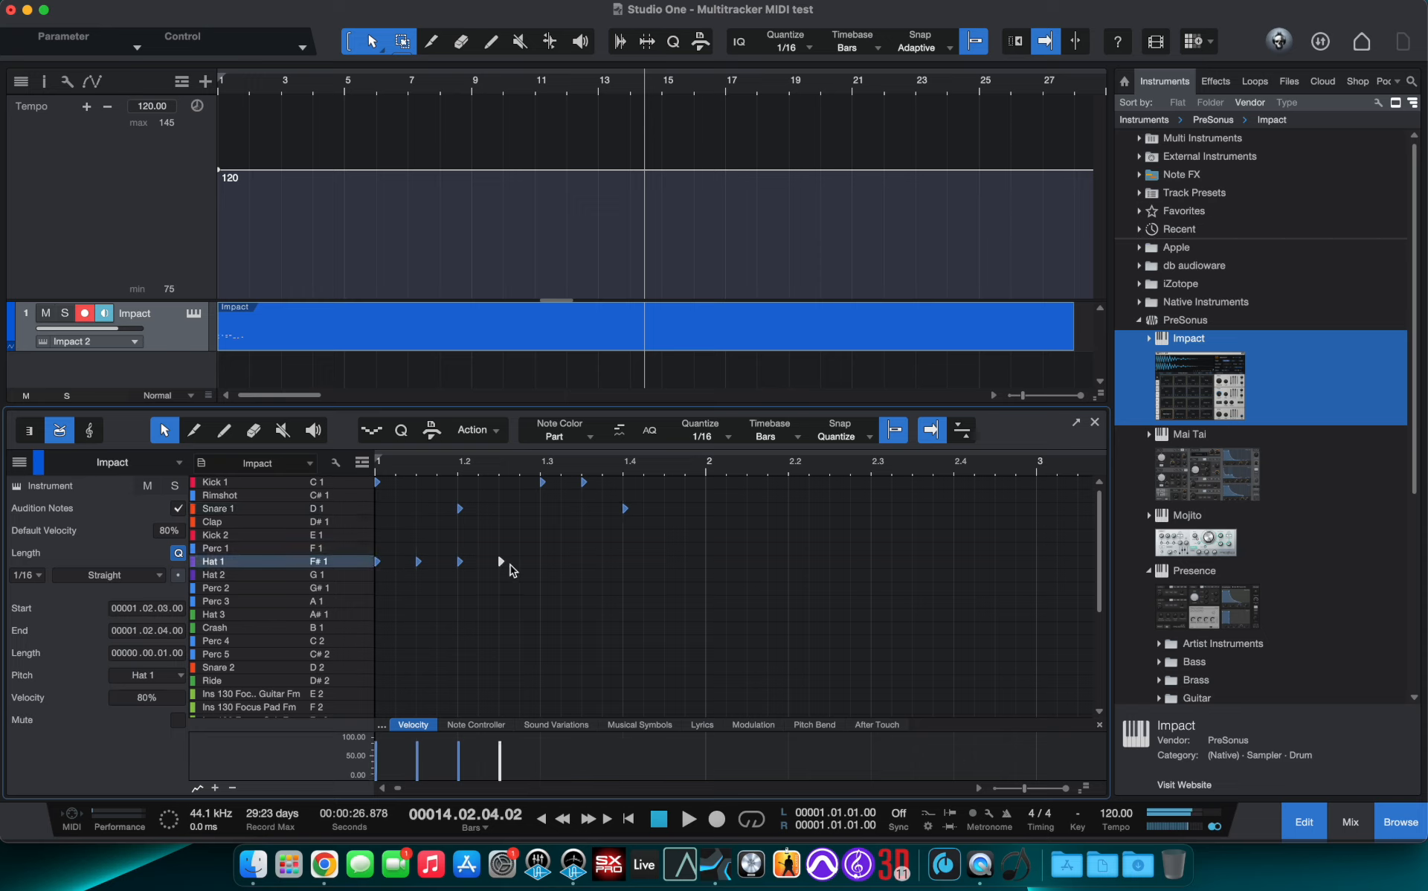
click(551, 567)
click(587, 566)
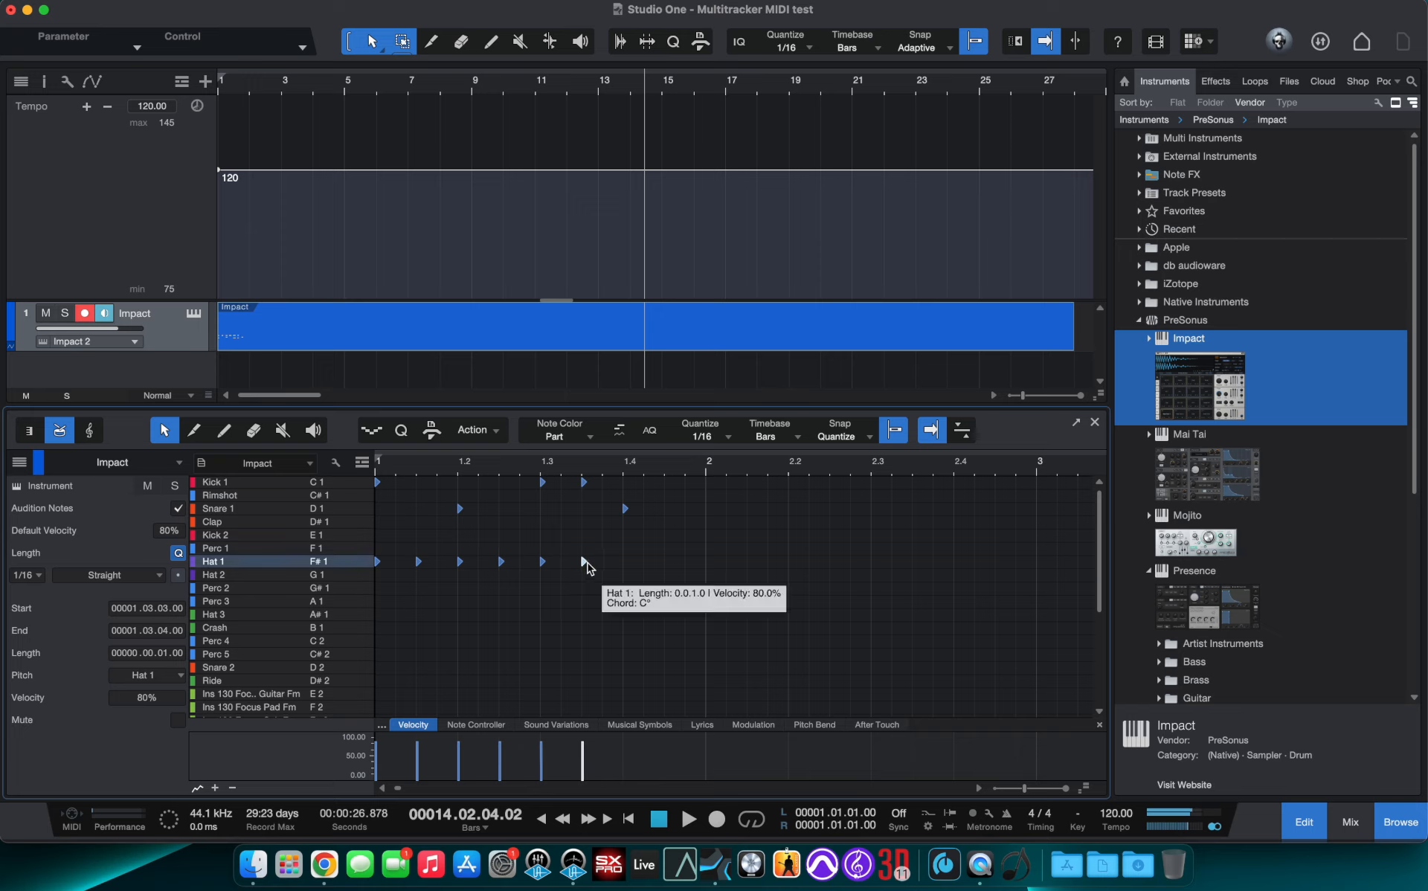
click(669, 563)
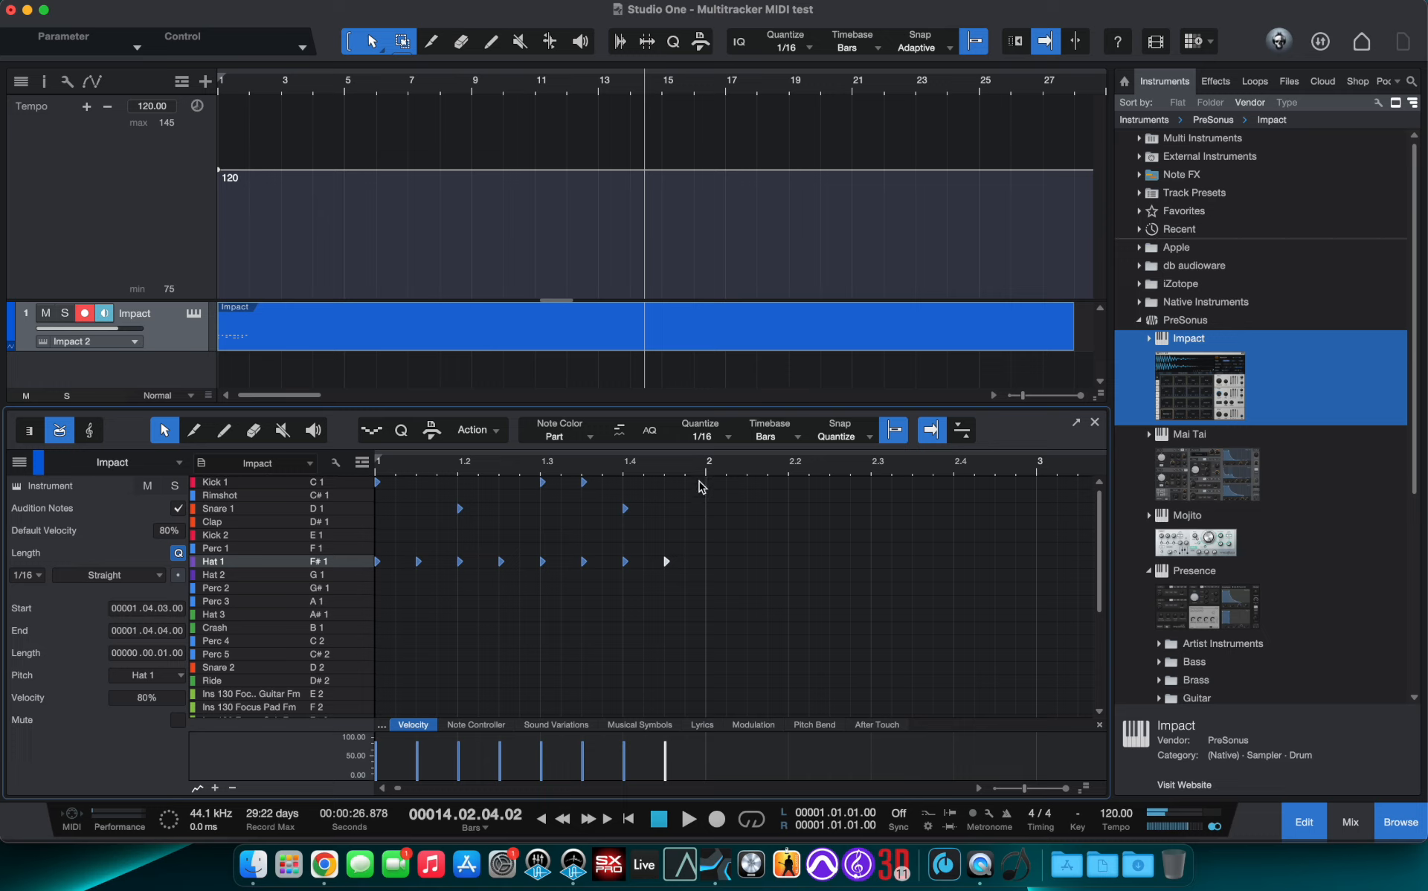
- Select the first bar's notes and duplicate them repeatedly to fill the part
drag(703, 477, 370, 576)
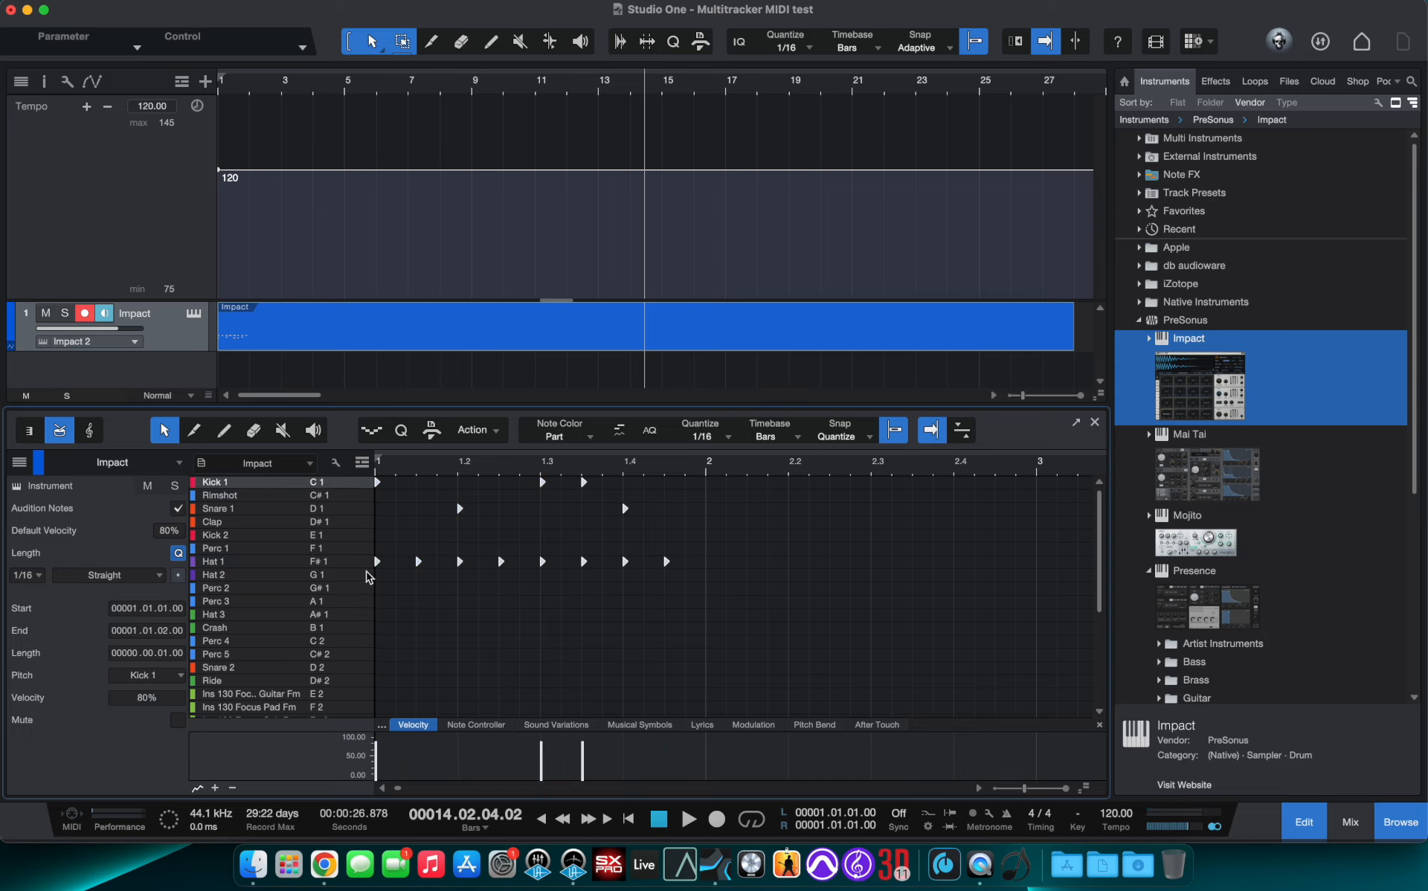
key(d)
key(d)
key(d)
key(d)
key(d)
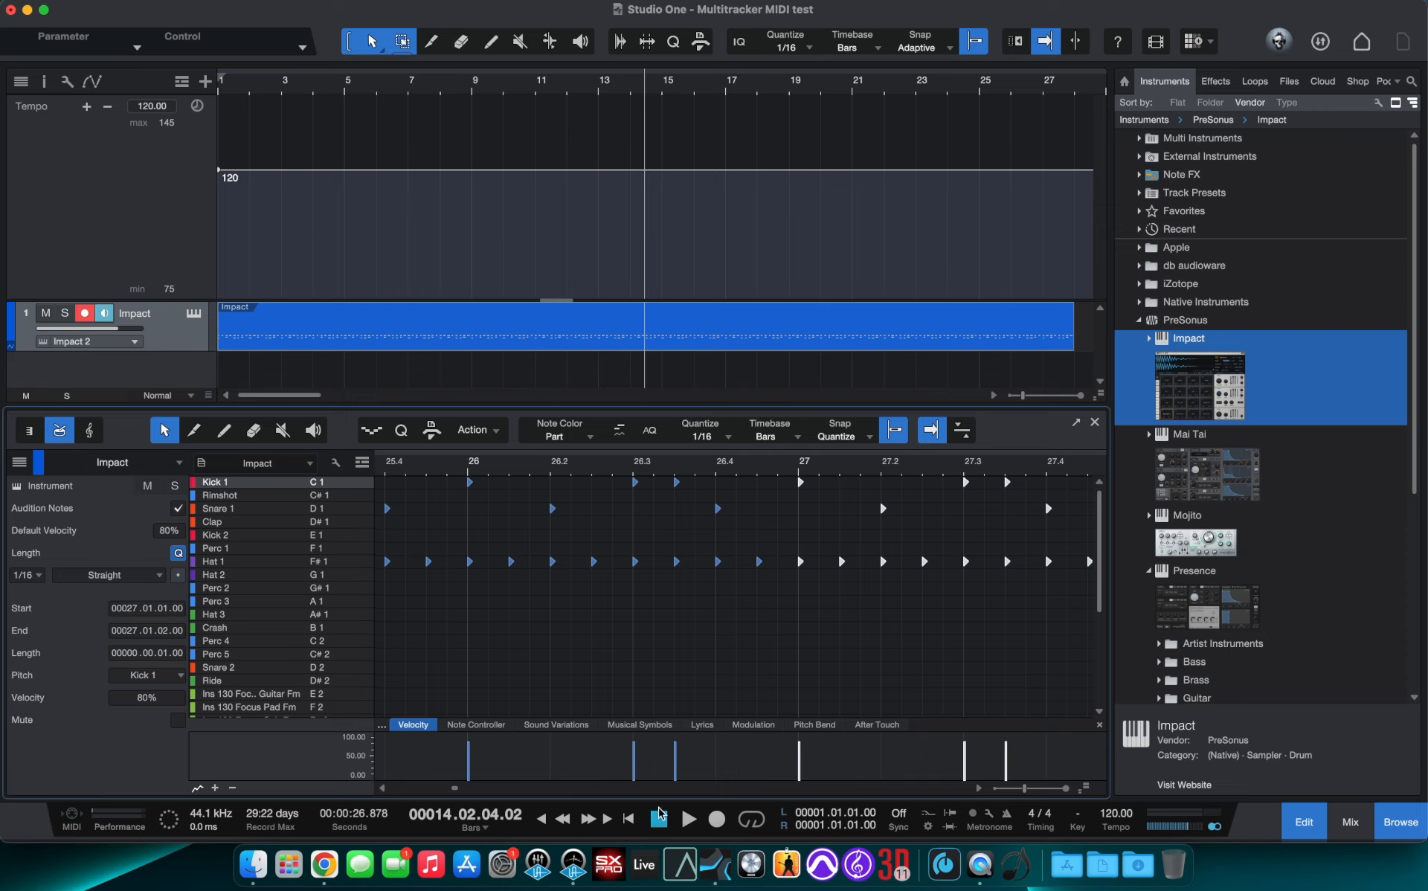
- Play the beat from the start, then stop playback
click(629, 819)
key(space)
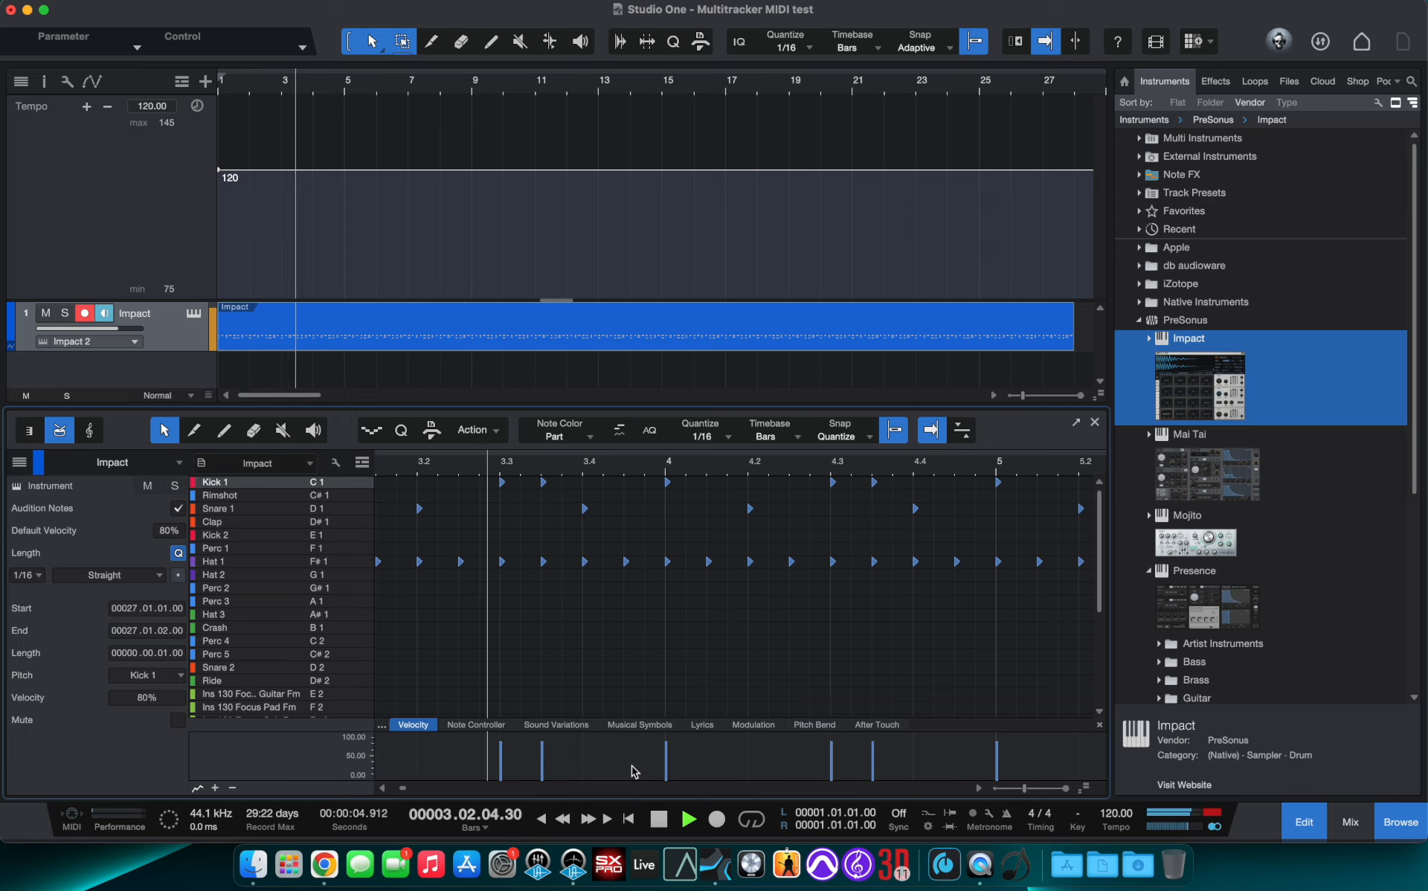
key(space)
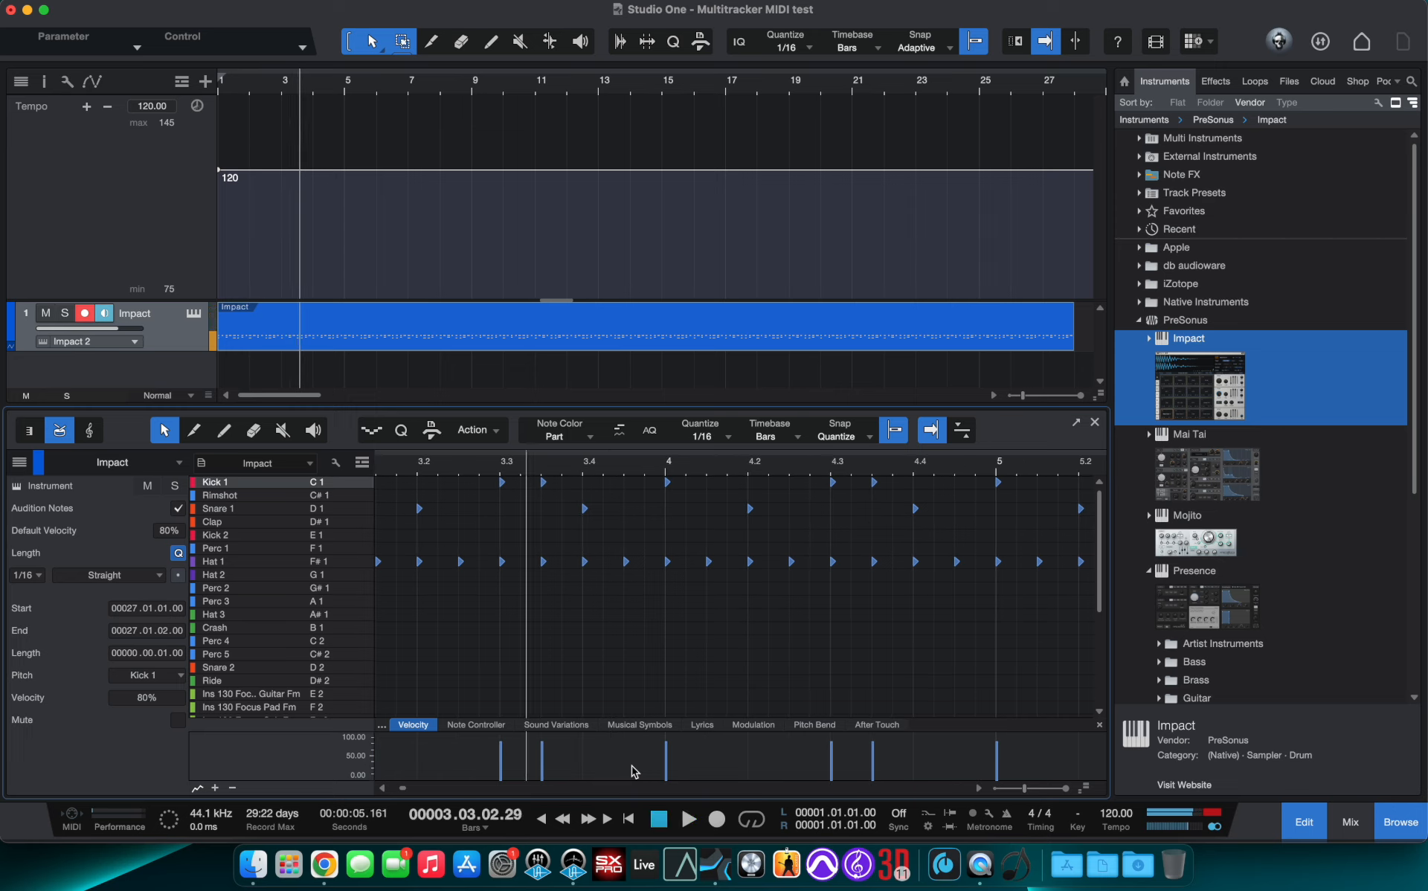
- Draw tempo points from bar 3: 120 down to 98, back up near bar 7, drop to 79 through bar 9, curving up to 103
click(266, 177)
drag(298, 180, 385, 285)
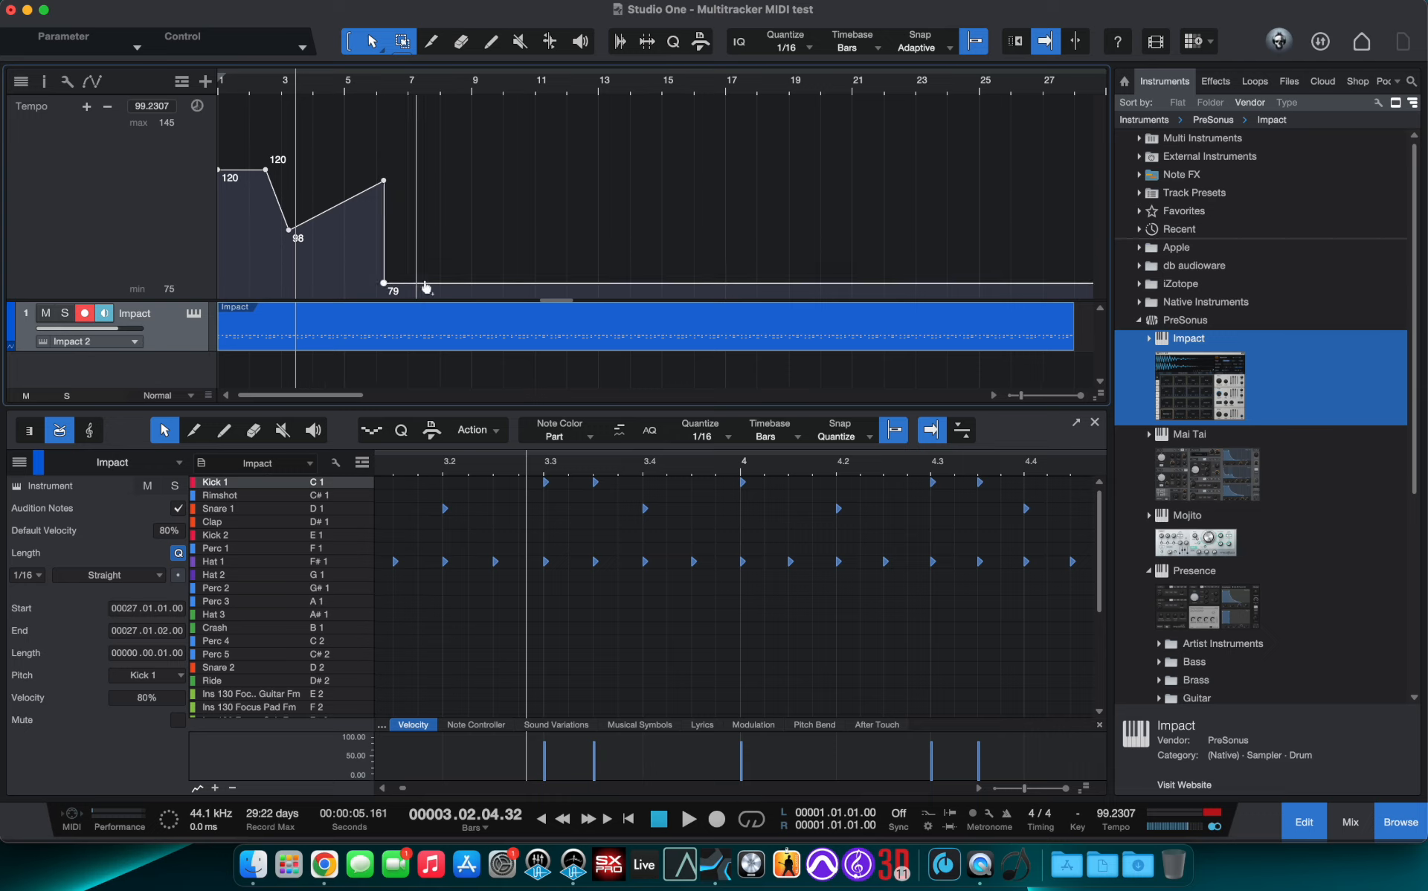
mouse_move(490, 281)
mouse_down()
mouse_move(484, 232)
mouse_move(473, 287)
mouse_up()
drag(518, 287, 463, 236)
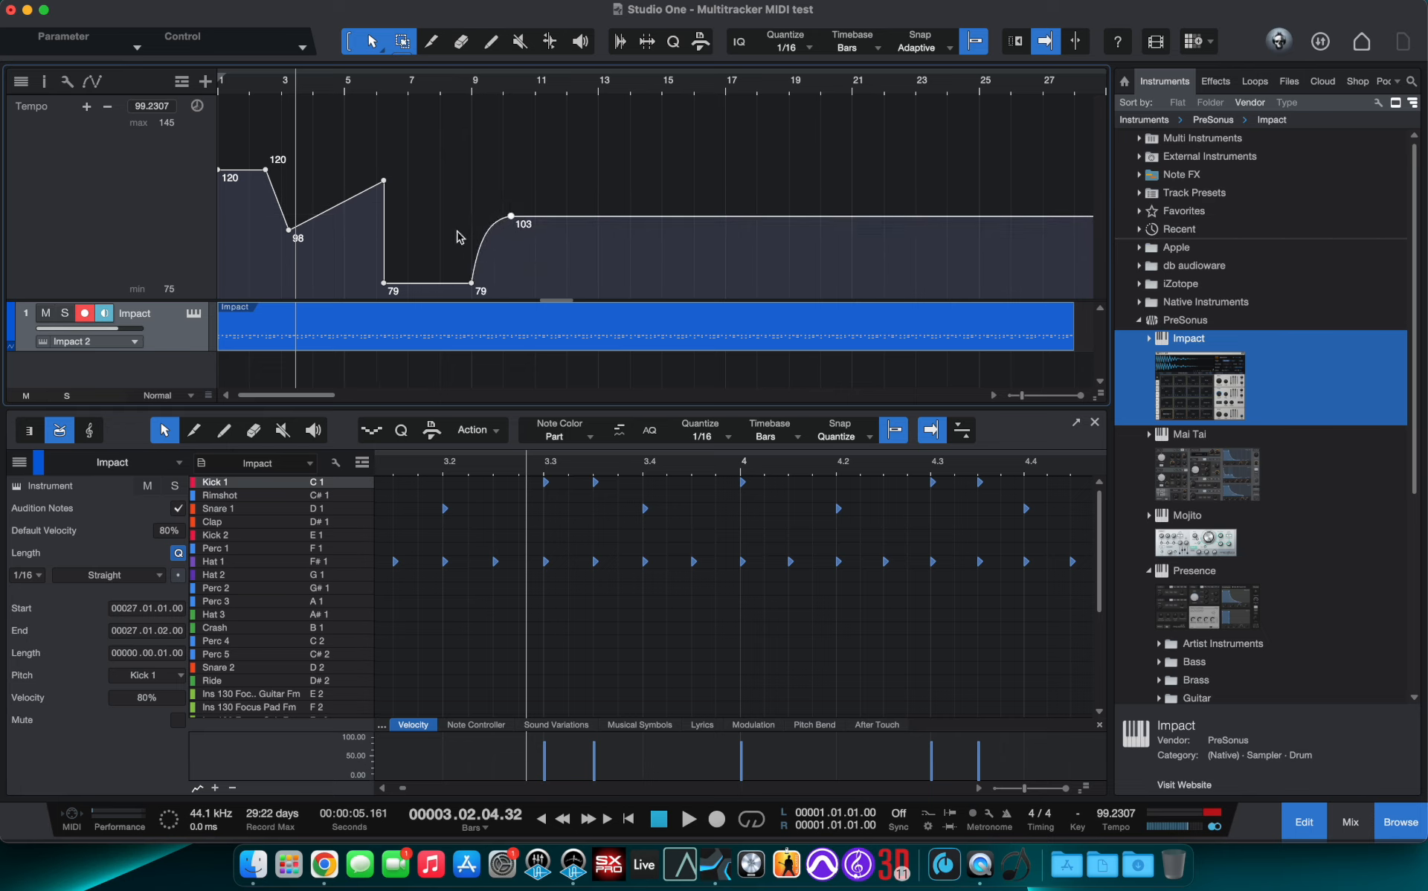
- Continue the tempo curve: down to 88, up to 136 at bar 17, dip to 91, peak 145 at bar 23, fall to 75 at the end
drag(608, 223, 741, 125)
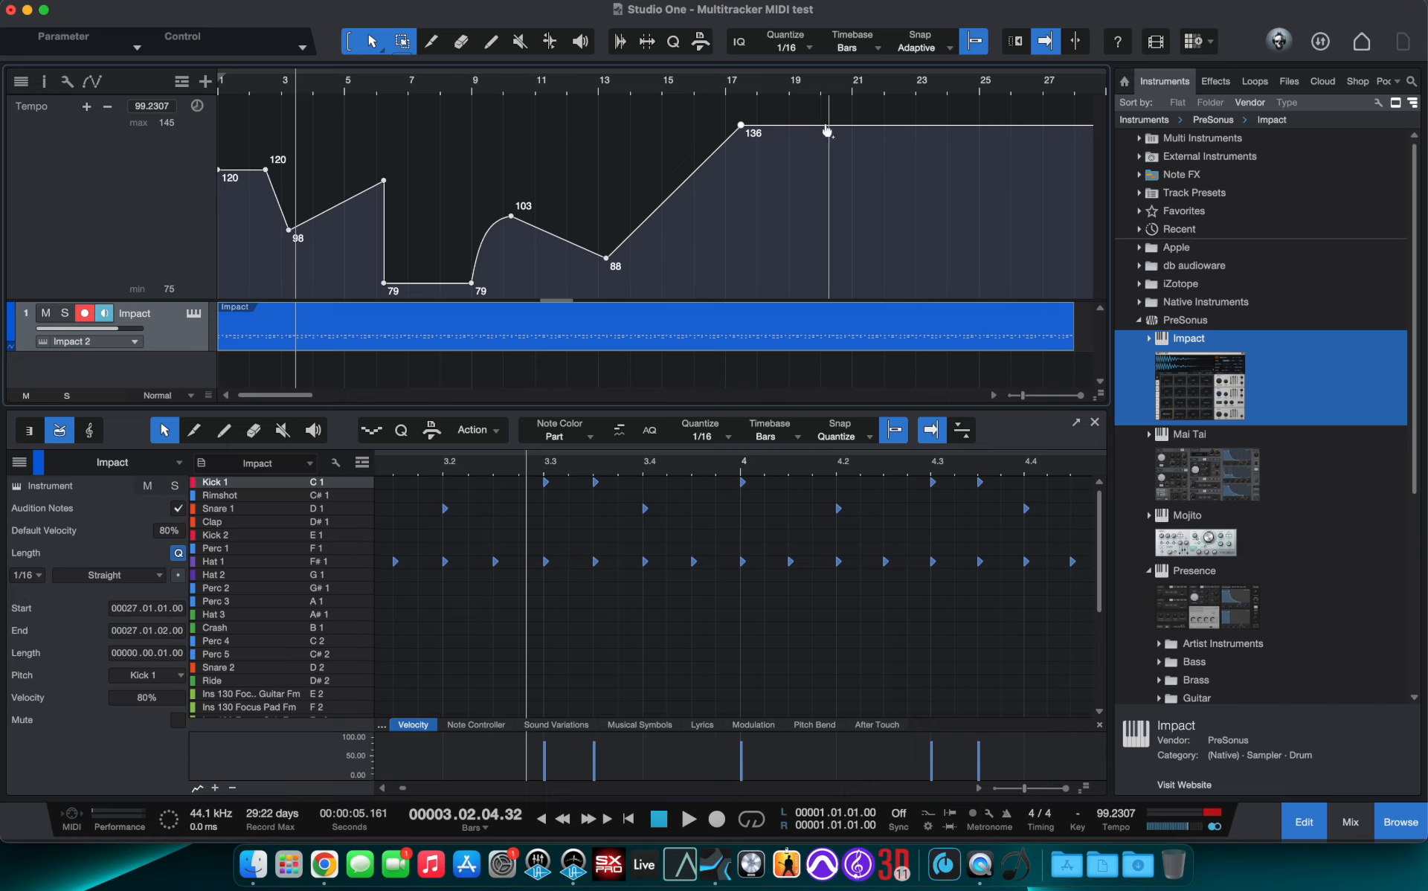
drag(828, 127, 909, 70)
scroll(980, 235, right, 4)
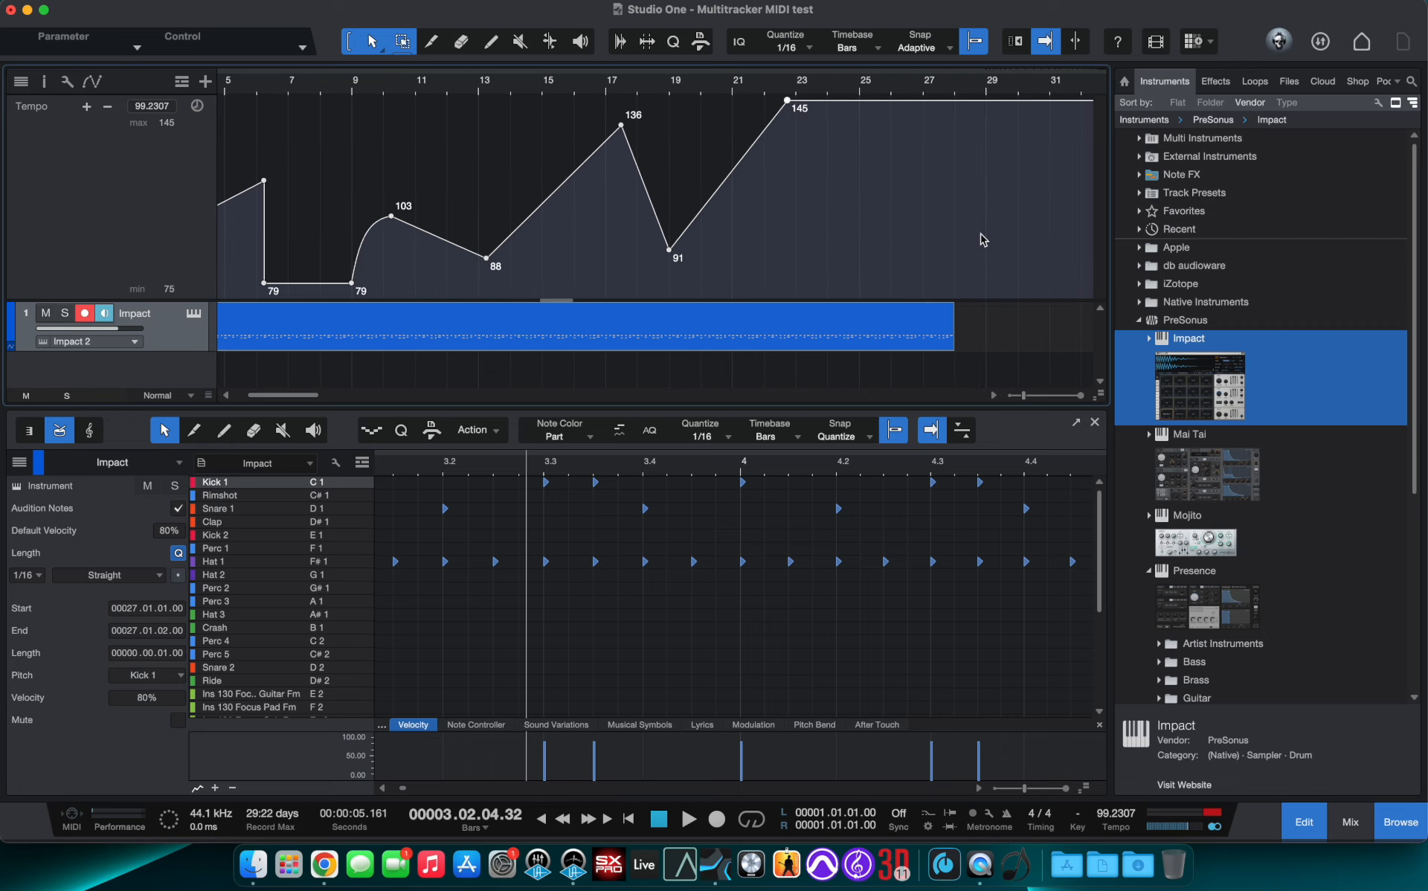
drag(862, 108, 960, 305)
scroll(614, 238, left, 4)
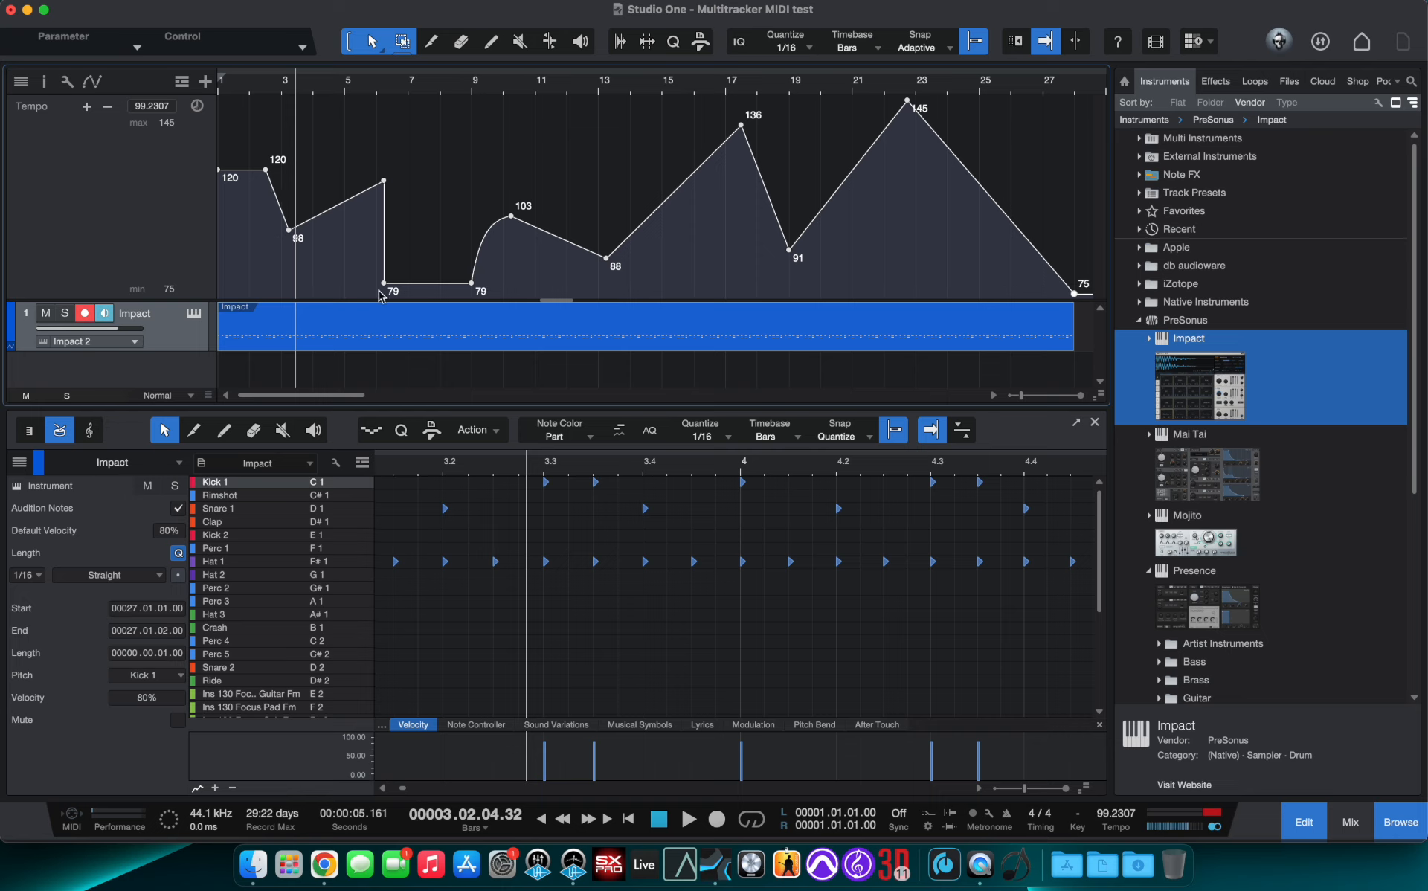
- Play the song from the start to hear the tempo changes, then stop
mouse_move(385, 188)
click(631, 819)
key(space)
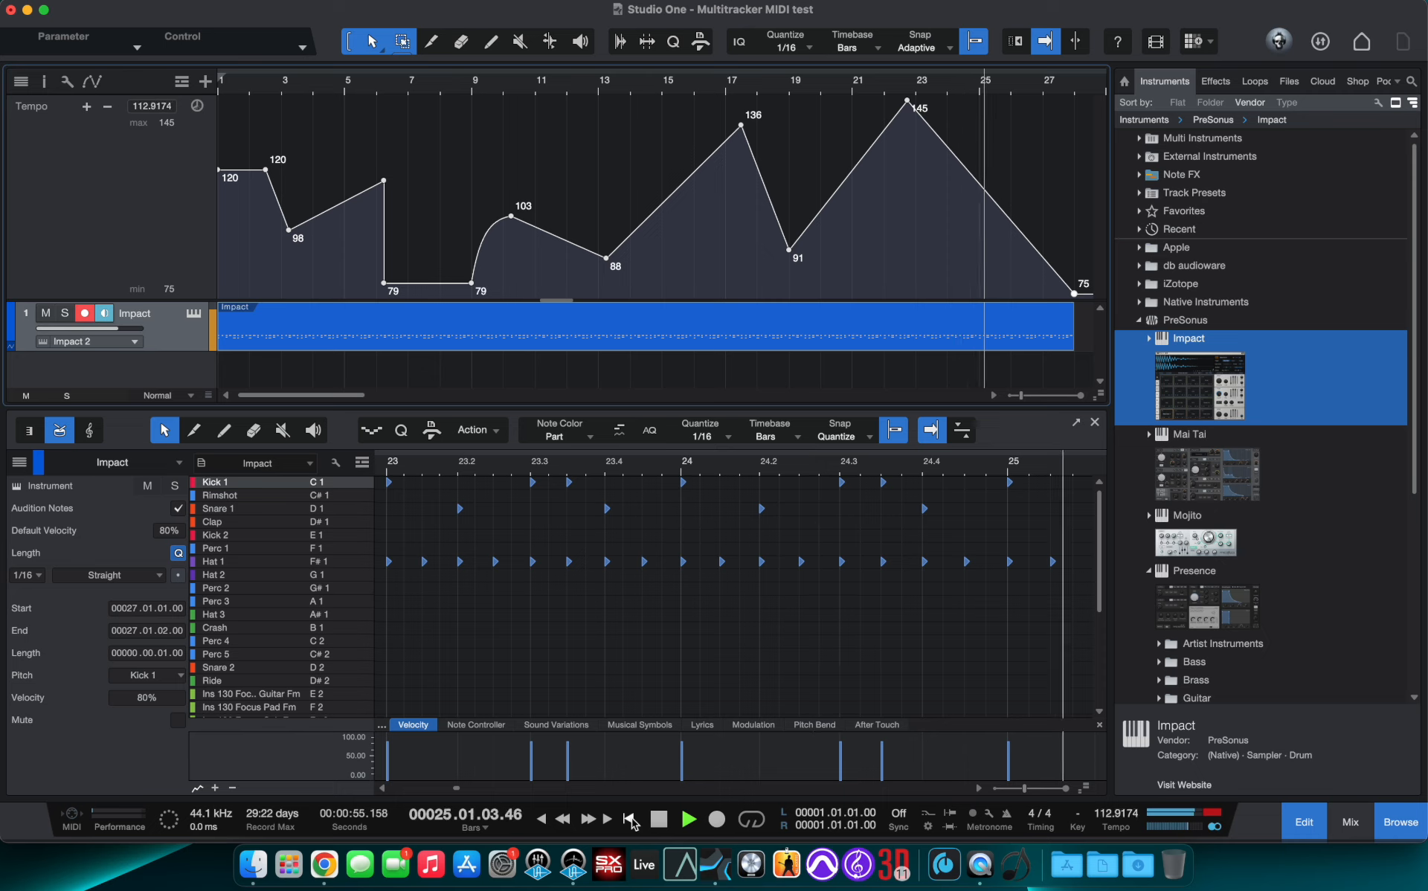
key(space)
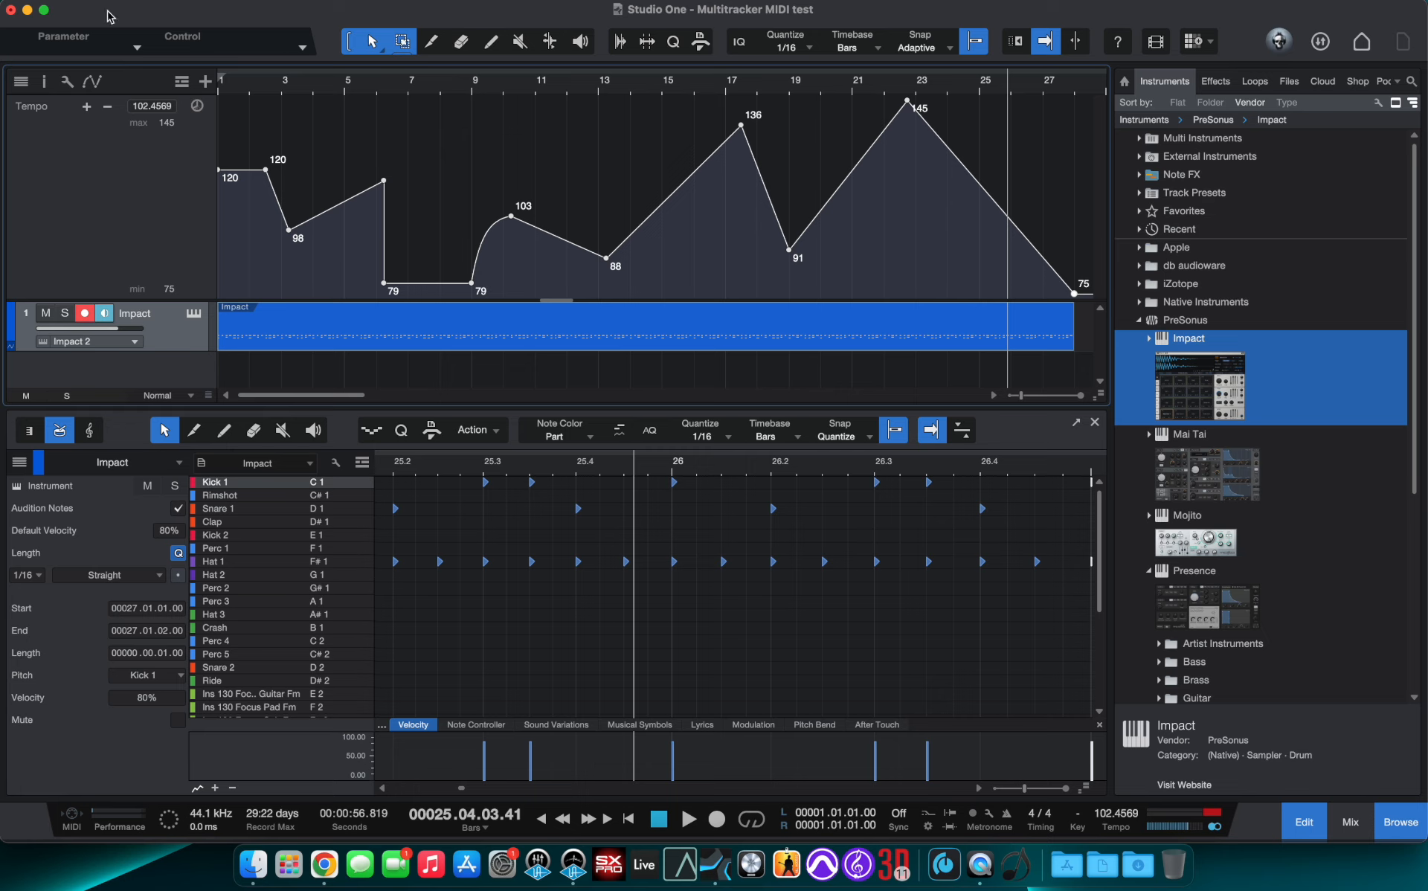
- Open Save As and create a new folder named Midi Test 2 inside the song folder
click(67, 1)
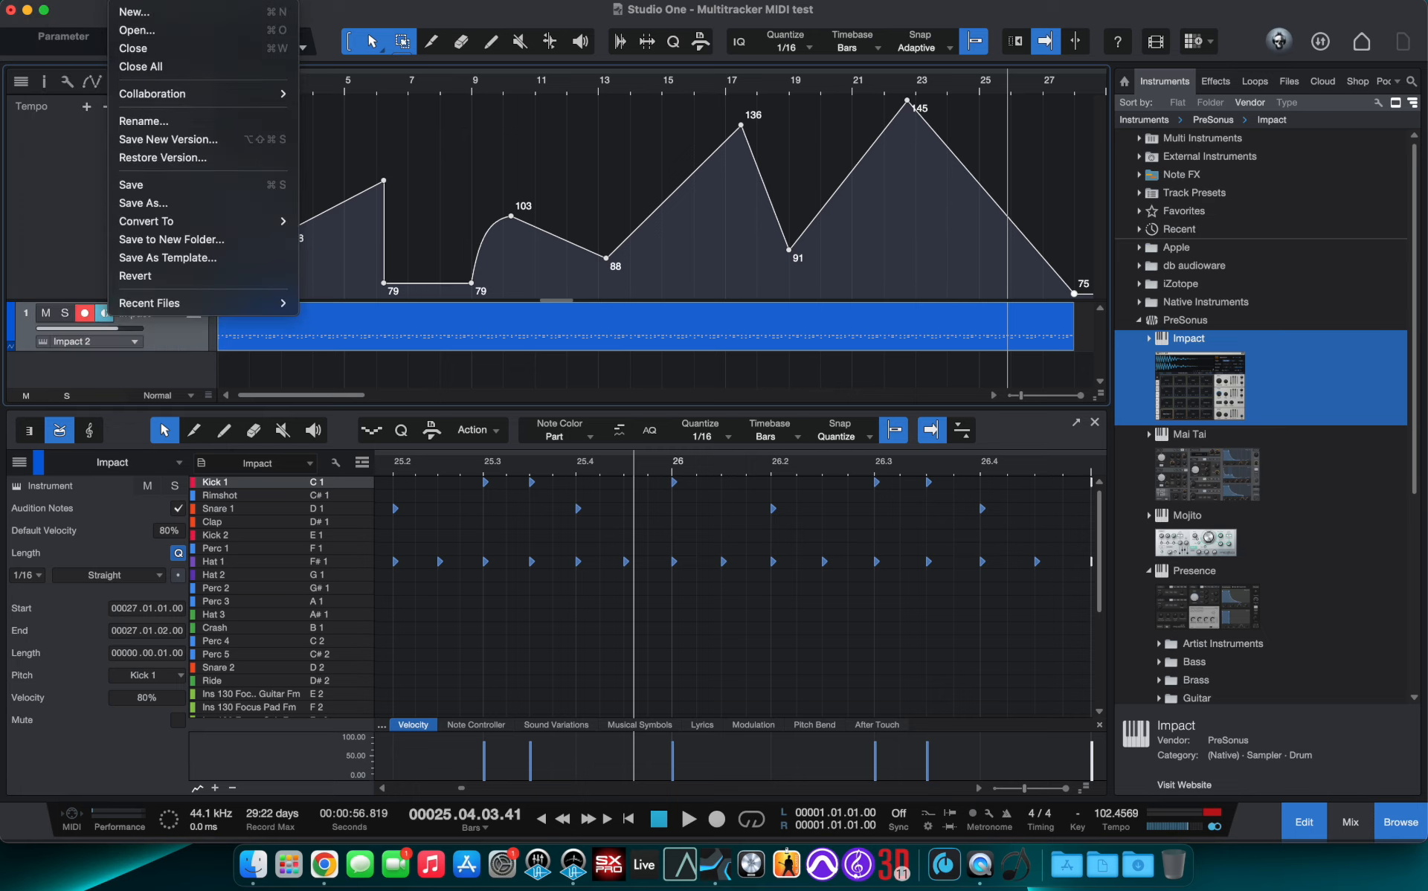
click(75, 1)
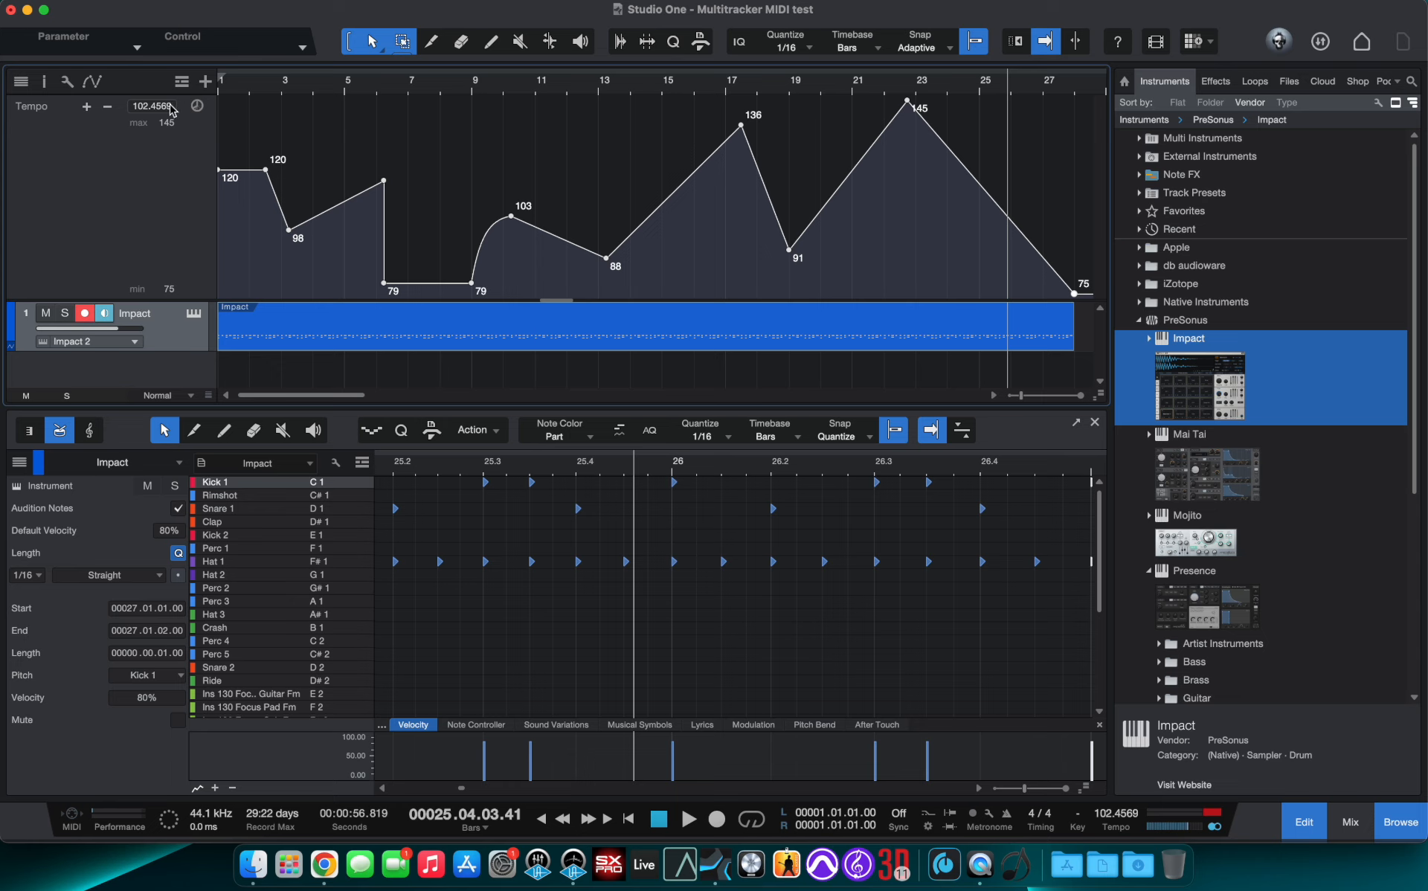
click(128, 2)
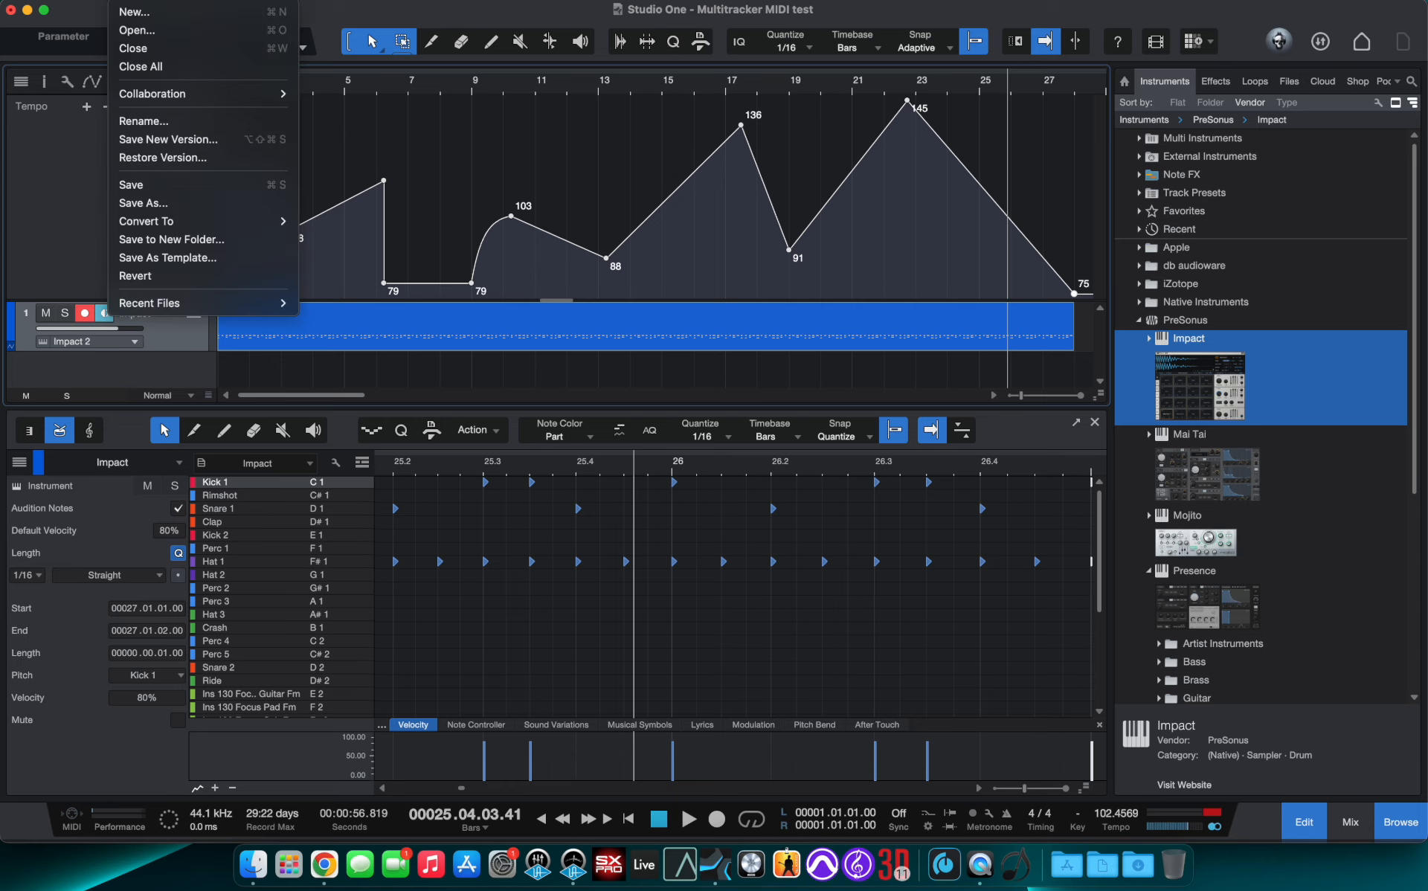
click(144, 203)
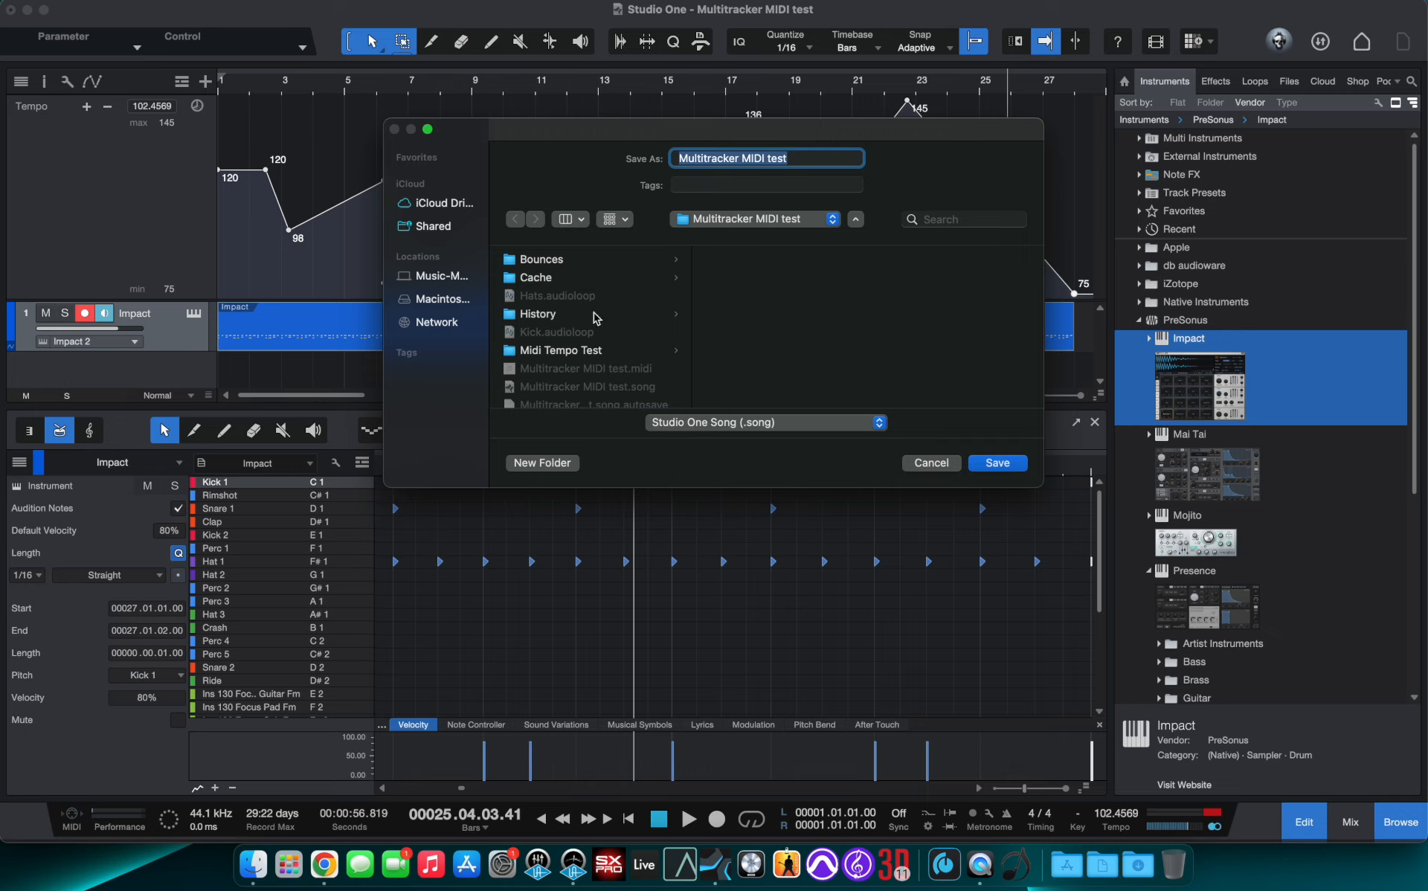
scroll(593, 313, down, 2)
scroll(593, 312, up, 2)
click(537, 464)
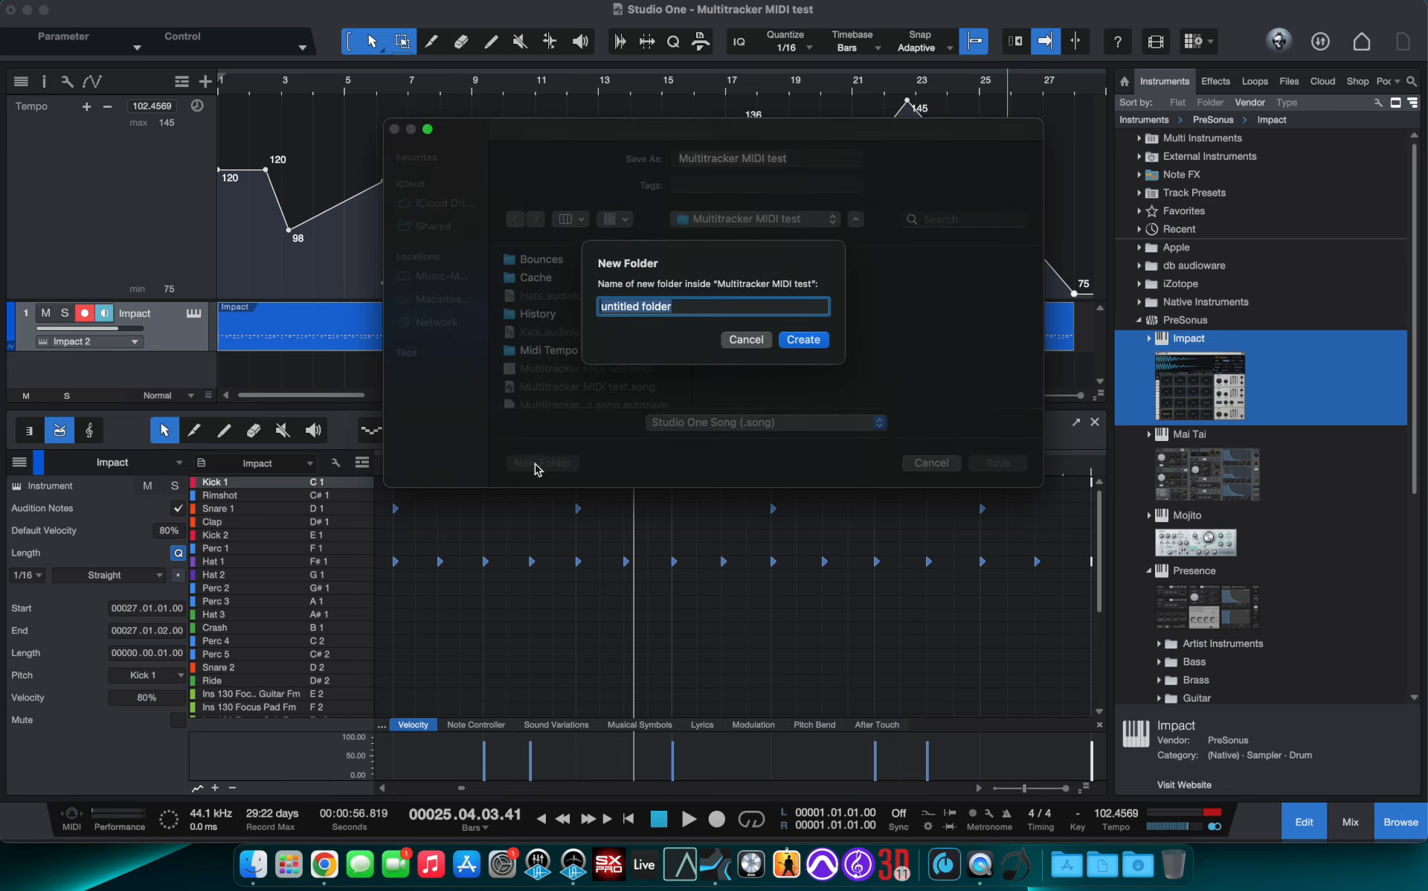
text(Midi Test 2)
key(Return)
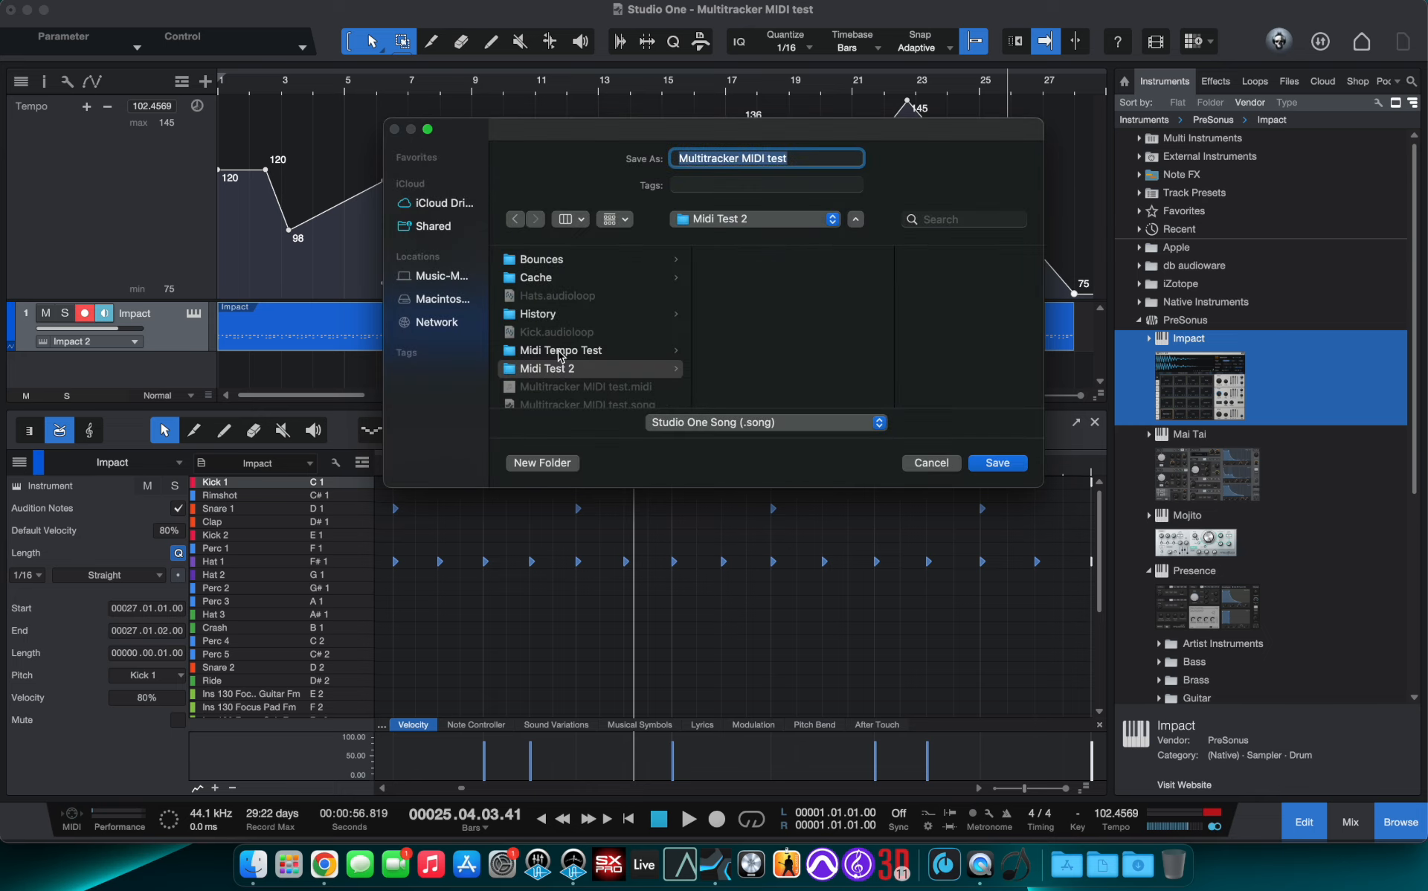
- Save a copy of the song in MIDI File format into the Midi Test 2 folder
click(545, 369)
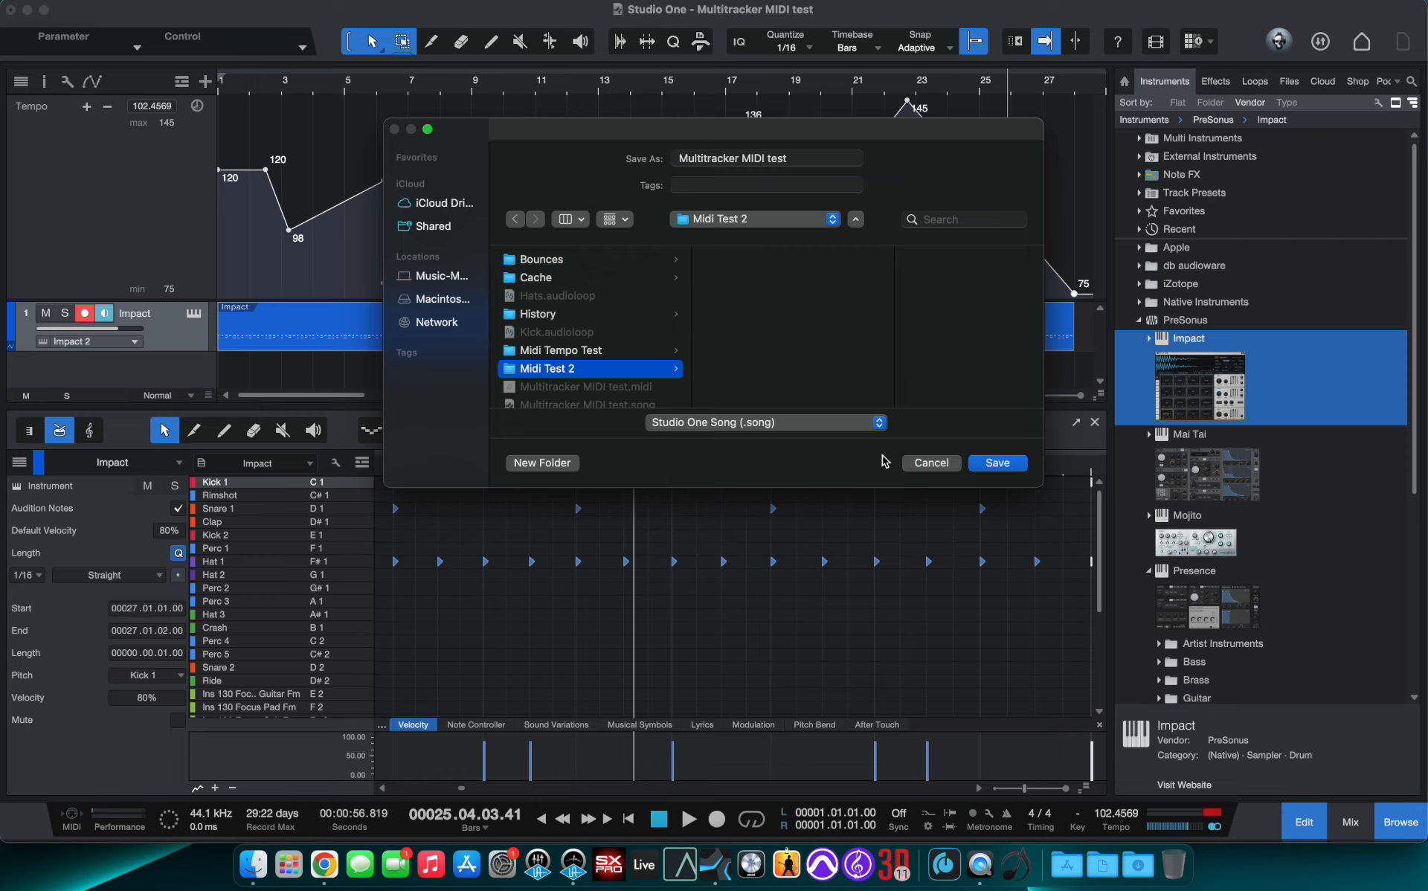
click(882, 424)
click(712, 499)
click(996, 464)
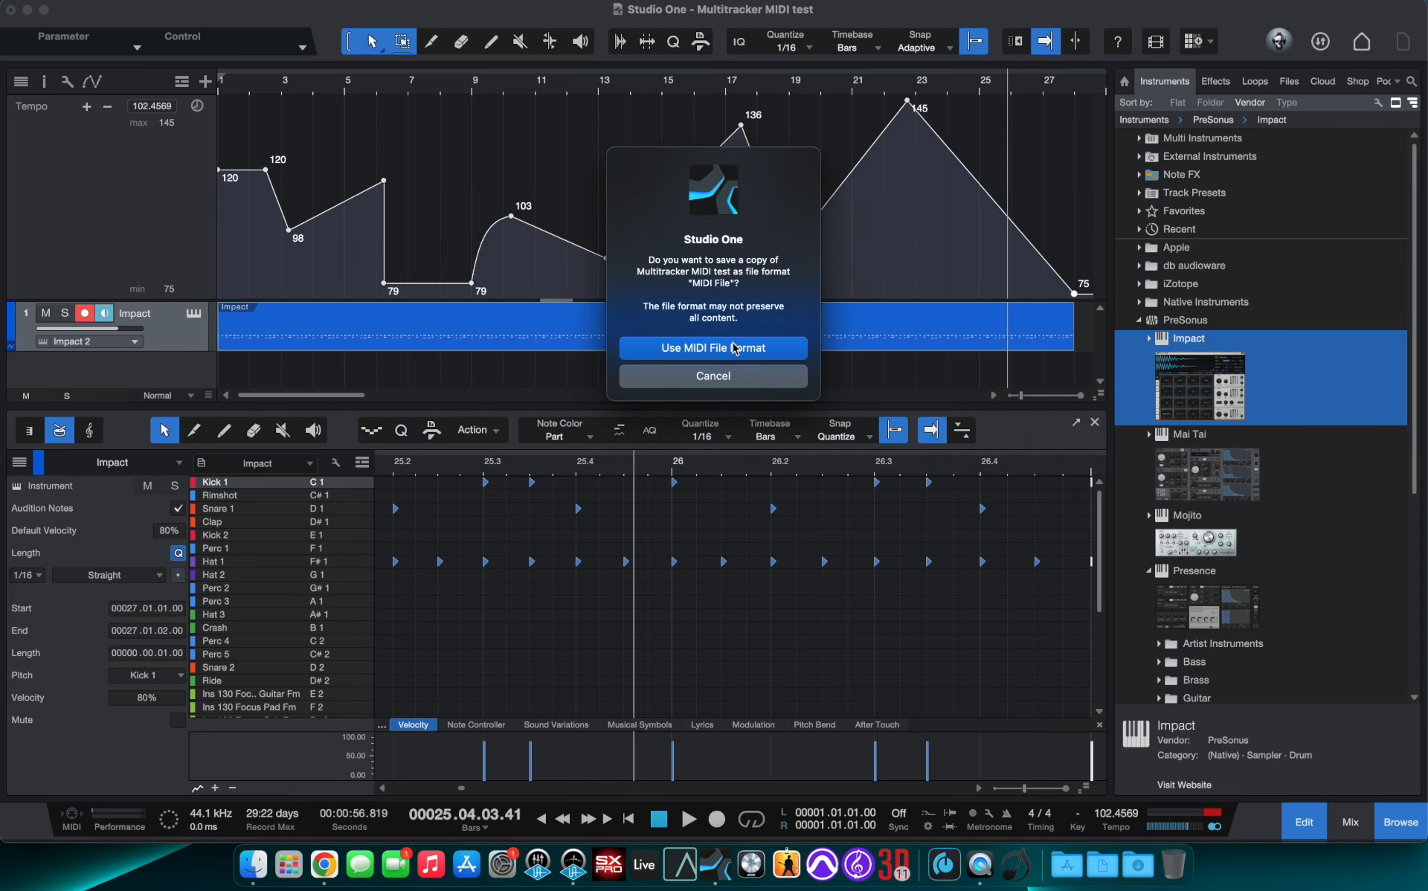
click(719, 350)
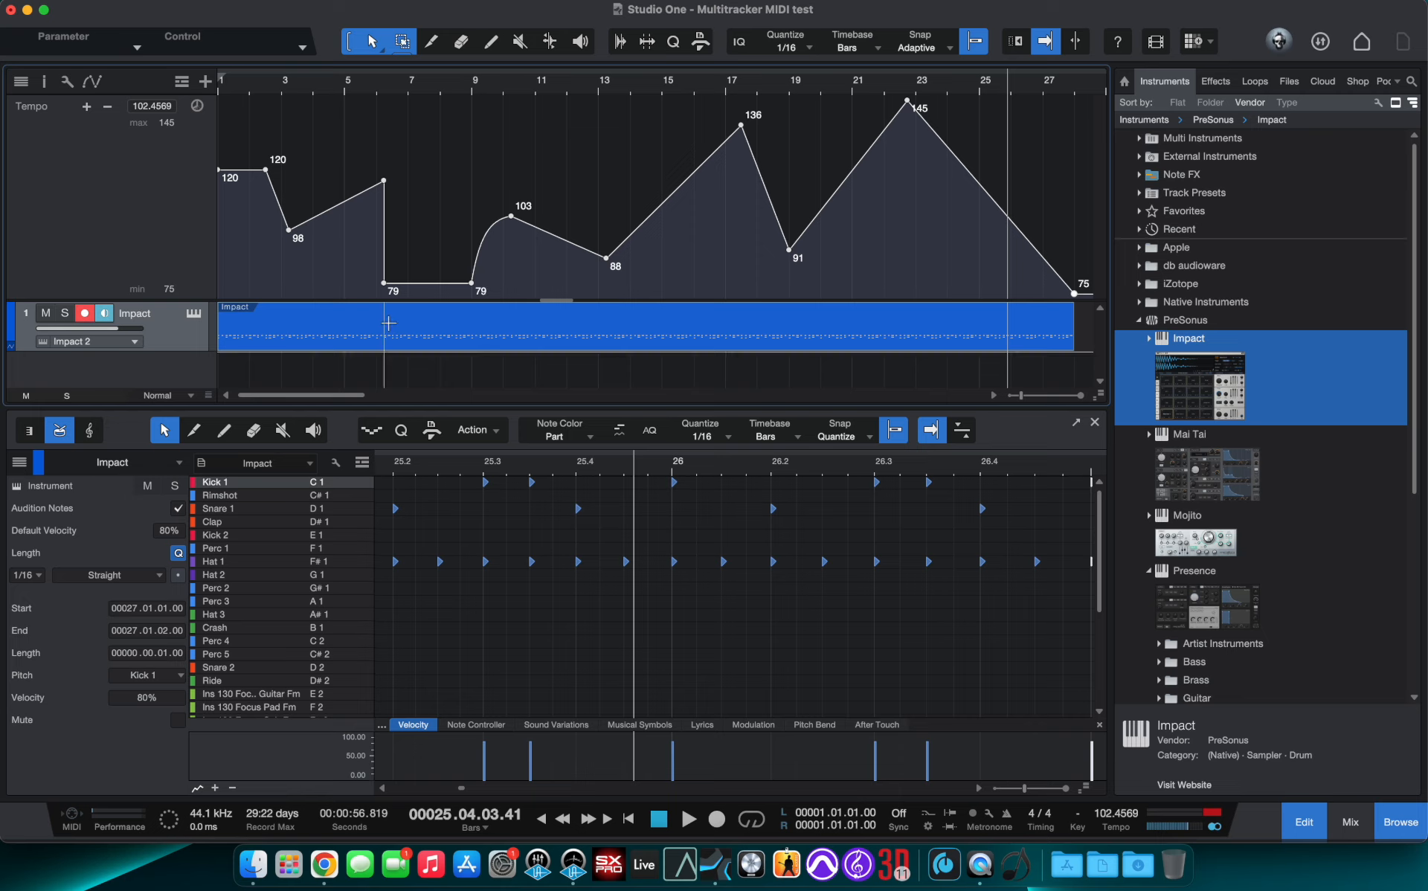
- Bounce the Impact instrument part to an audio event on a new track
click(392, 348)
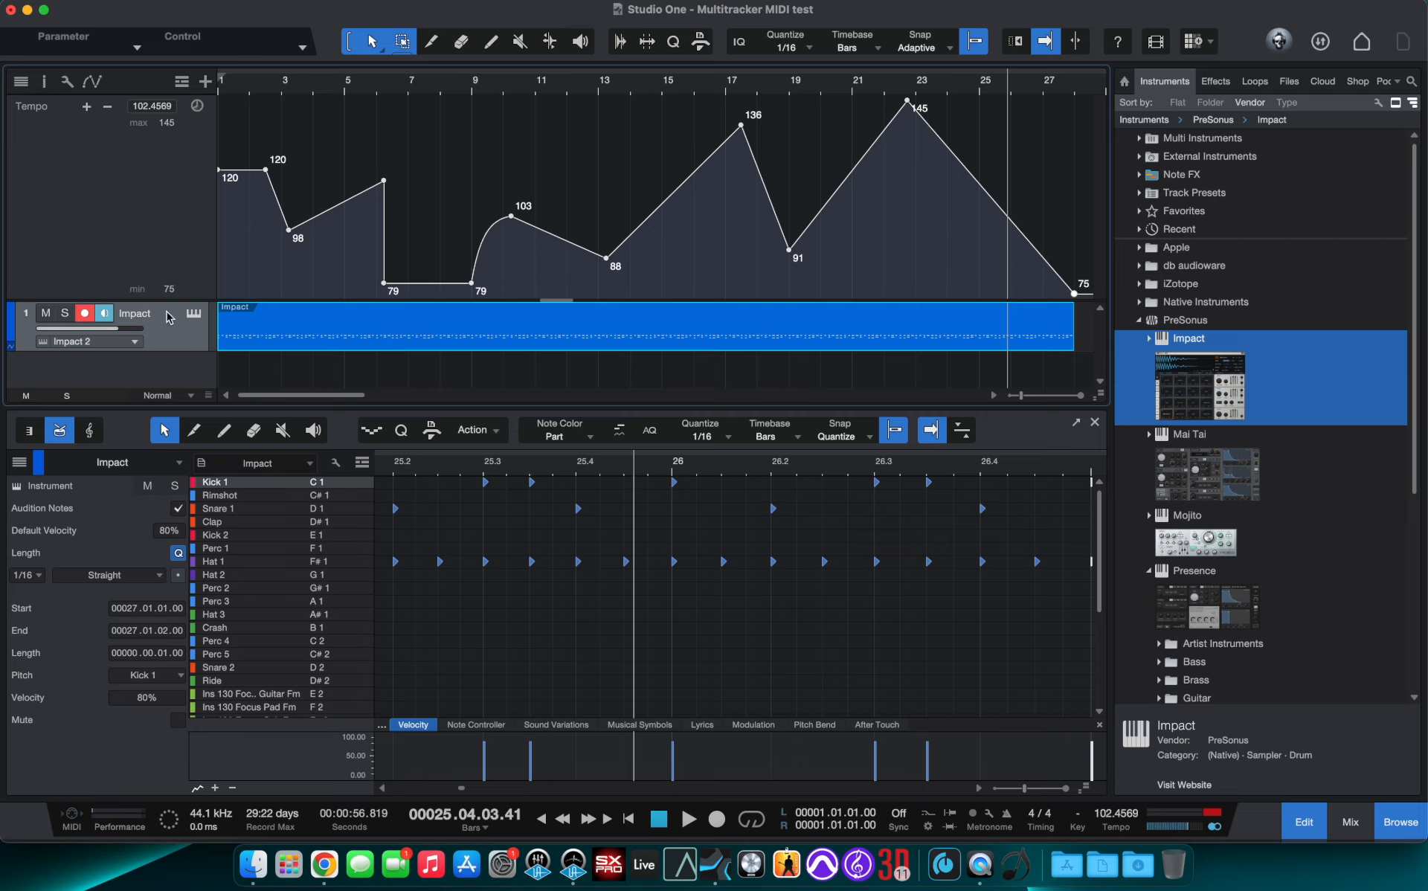
right_click(352, 344)
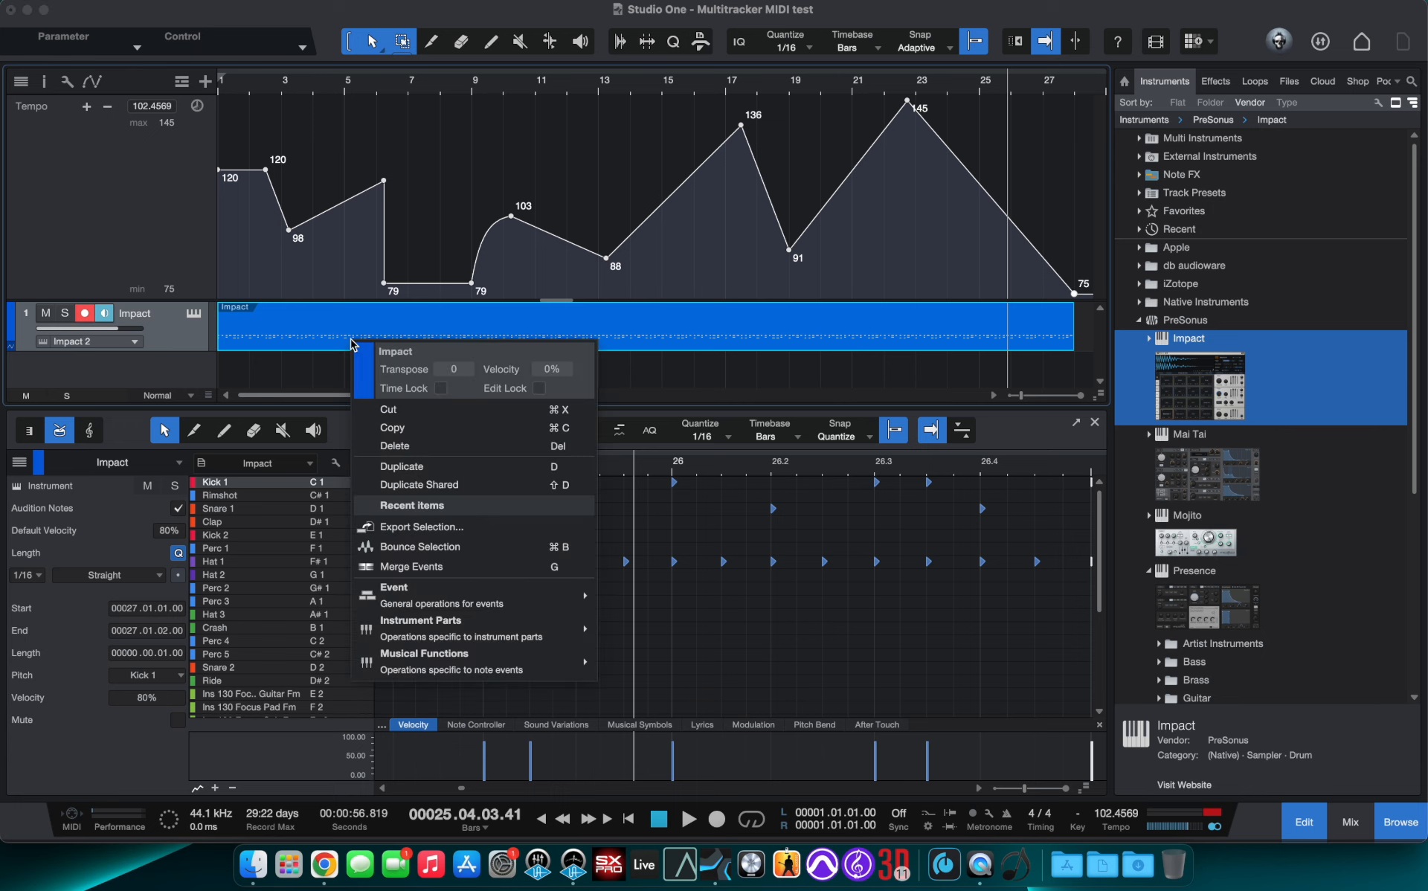
click(410, 550)
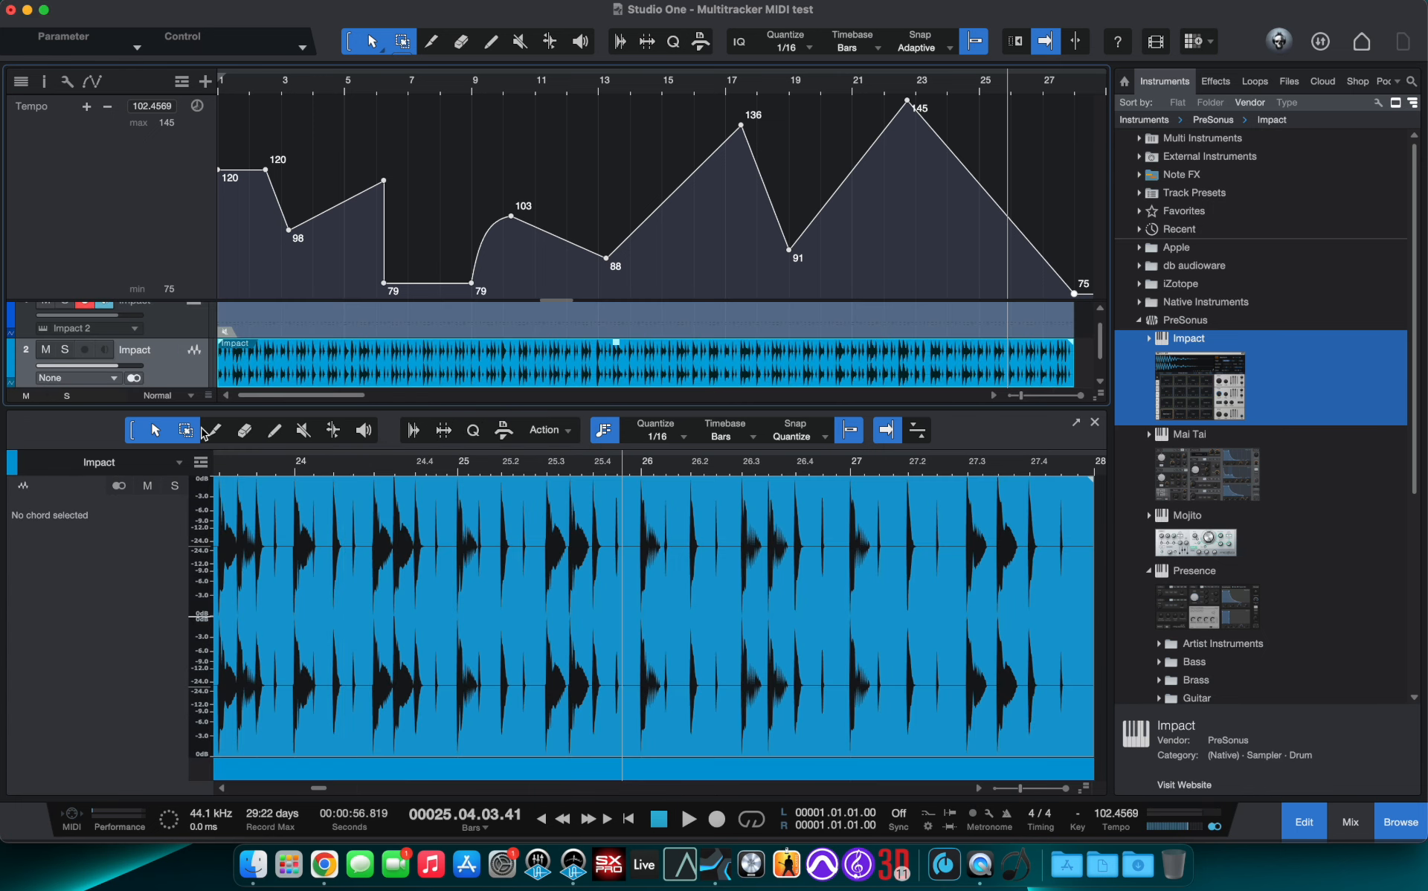
- Export the bounced audio event as a WAV file named Drums into the Midi Test 2 folder
right_click(324, 376)
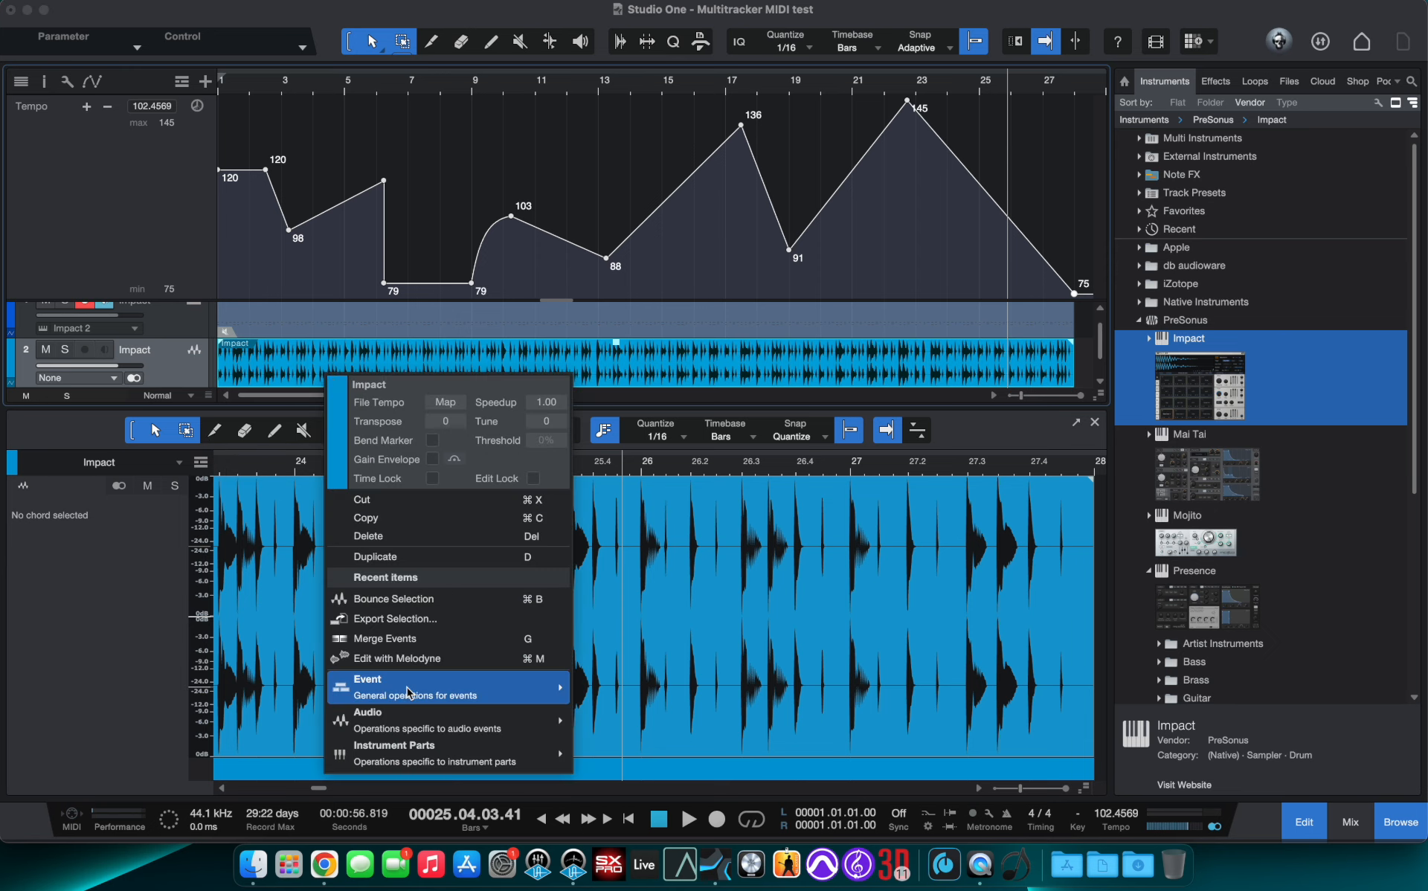
click(411, 618)
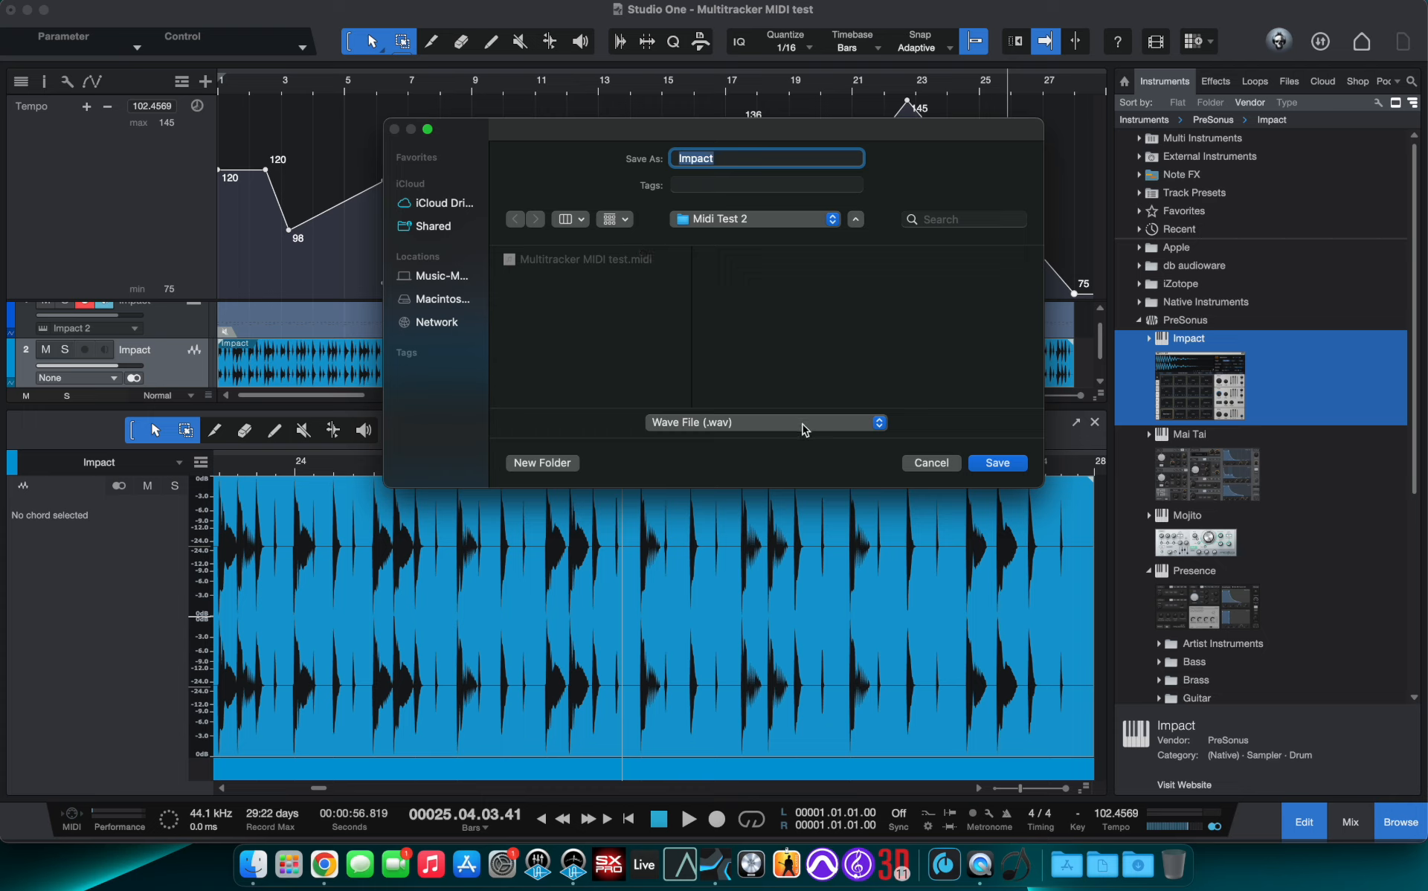
text(Drums)
key(Return)
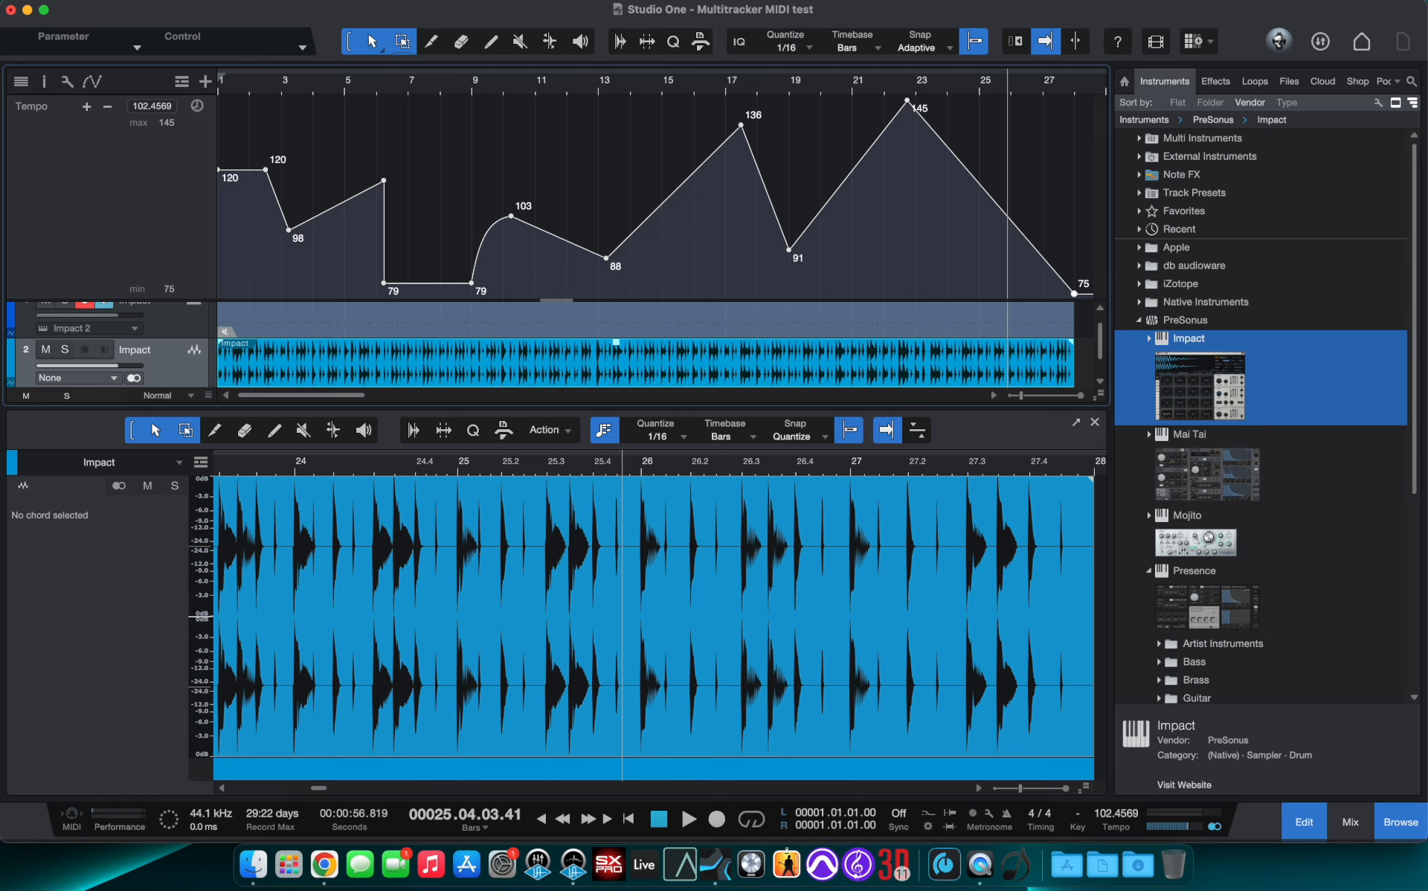
- Open Finder and browse Documents > Studio One > Songs > Multitracker MIDI test > Midi Test 2
click(252, 864)
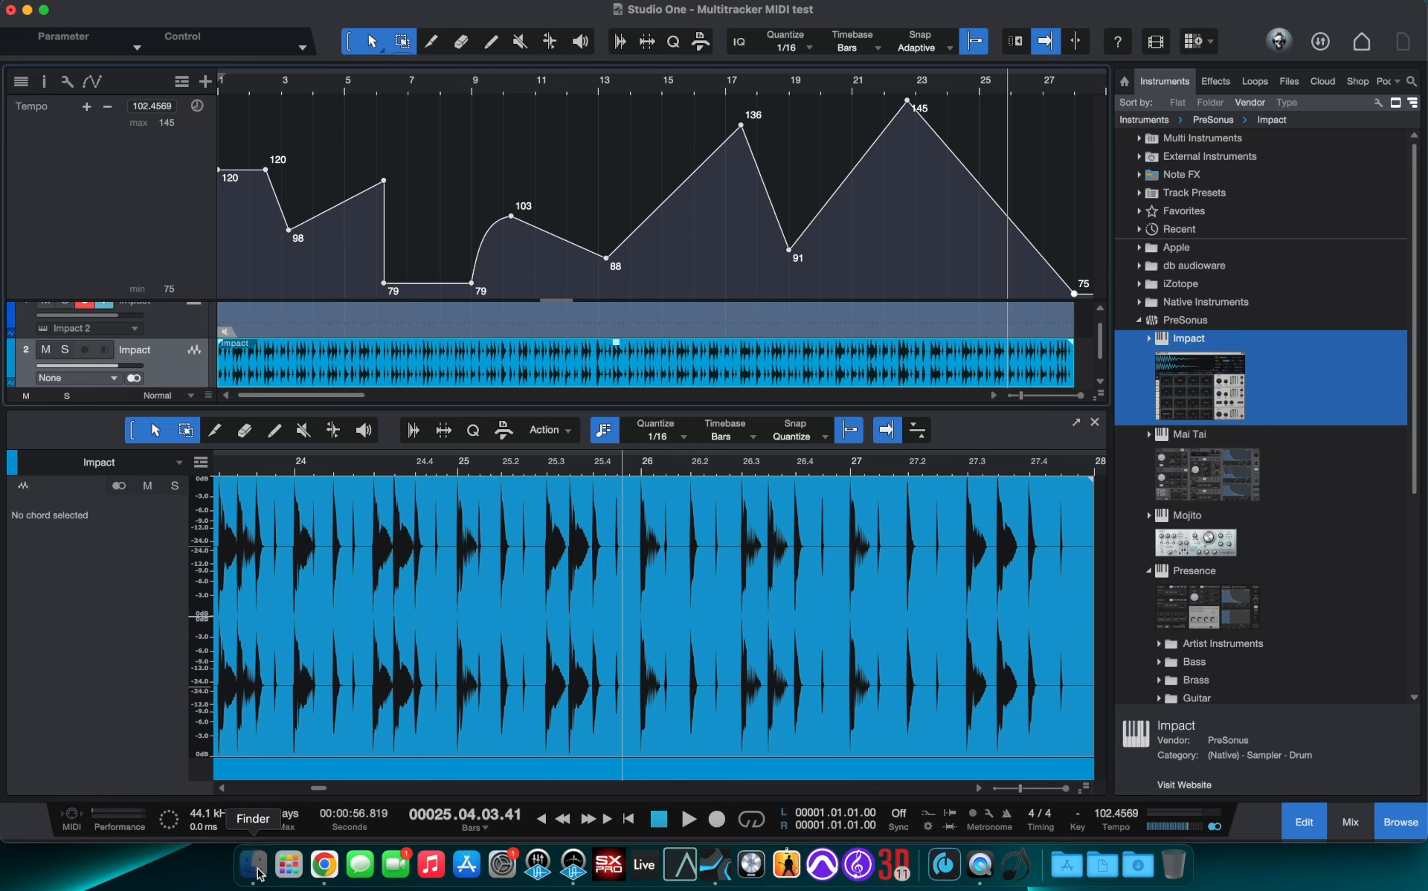
click(508, 232)
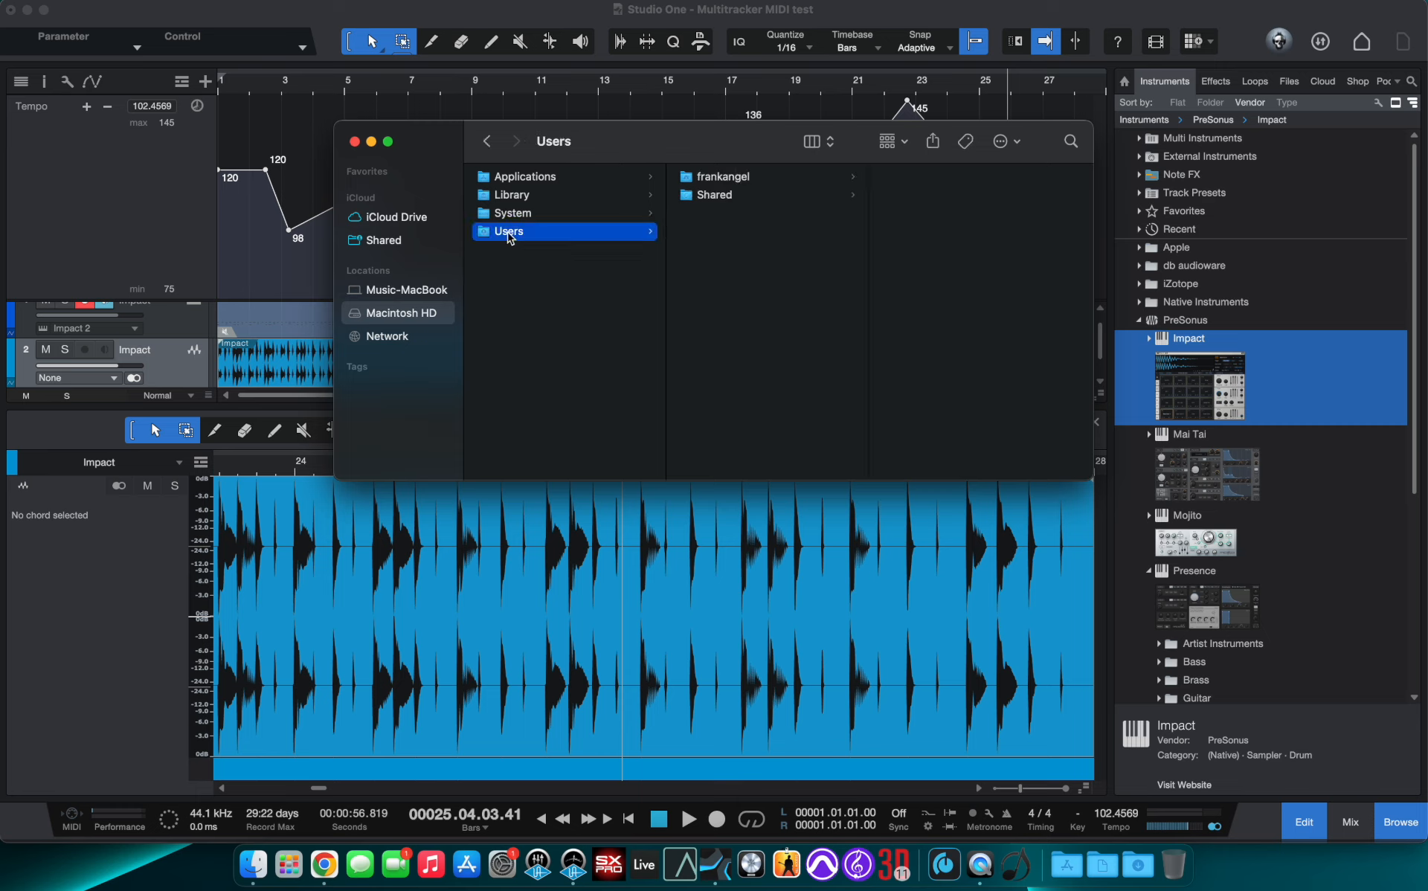
click(730, 176)
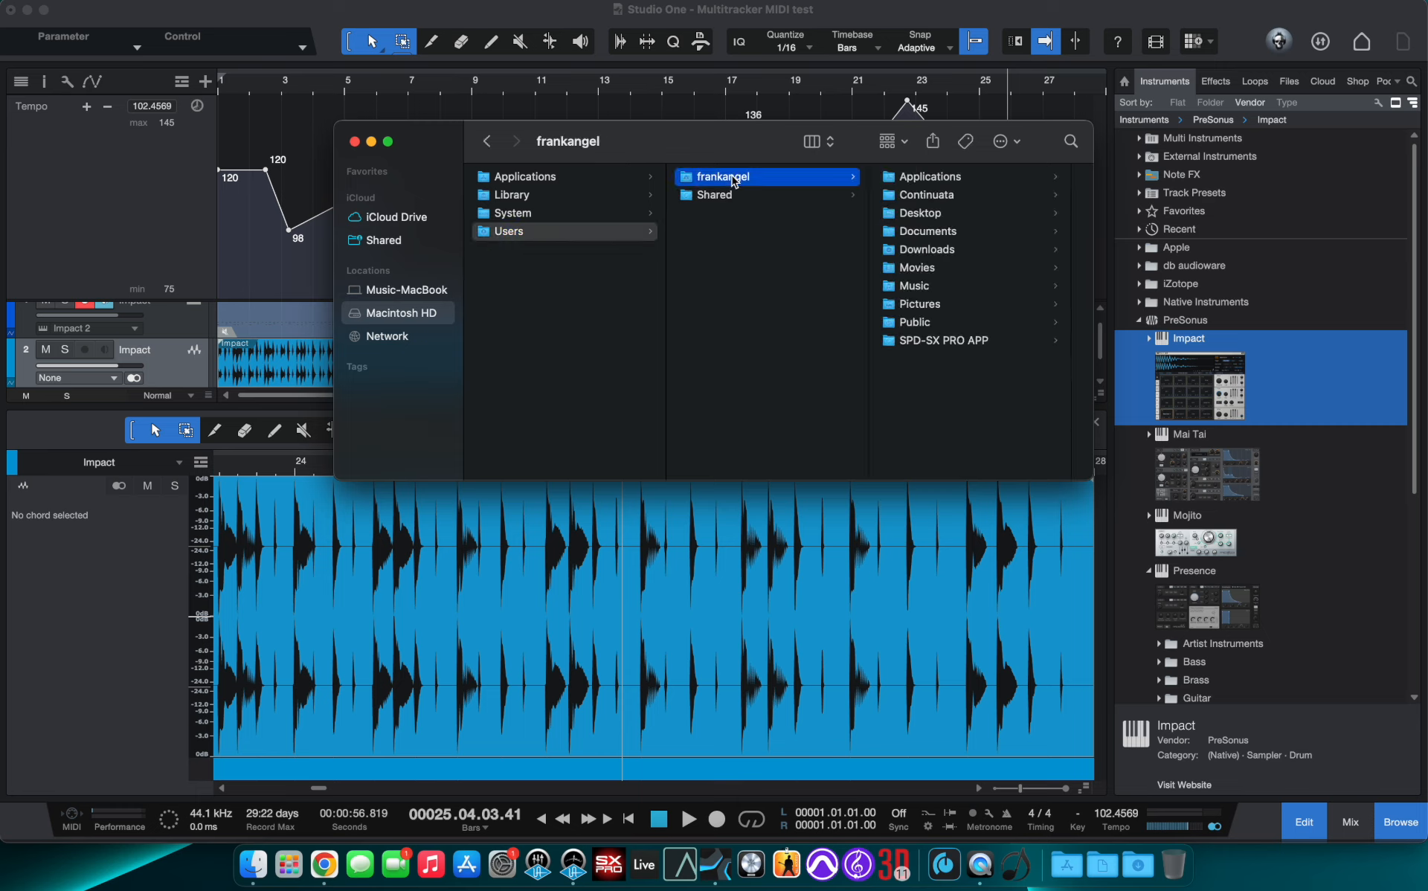
click(929, 233)
scroll(1011, 348, down, 10)
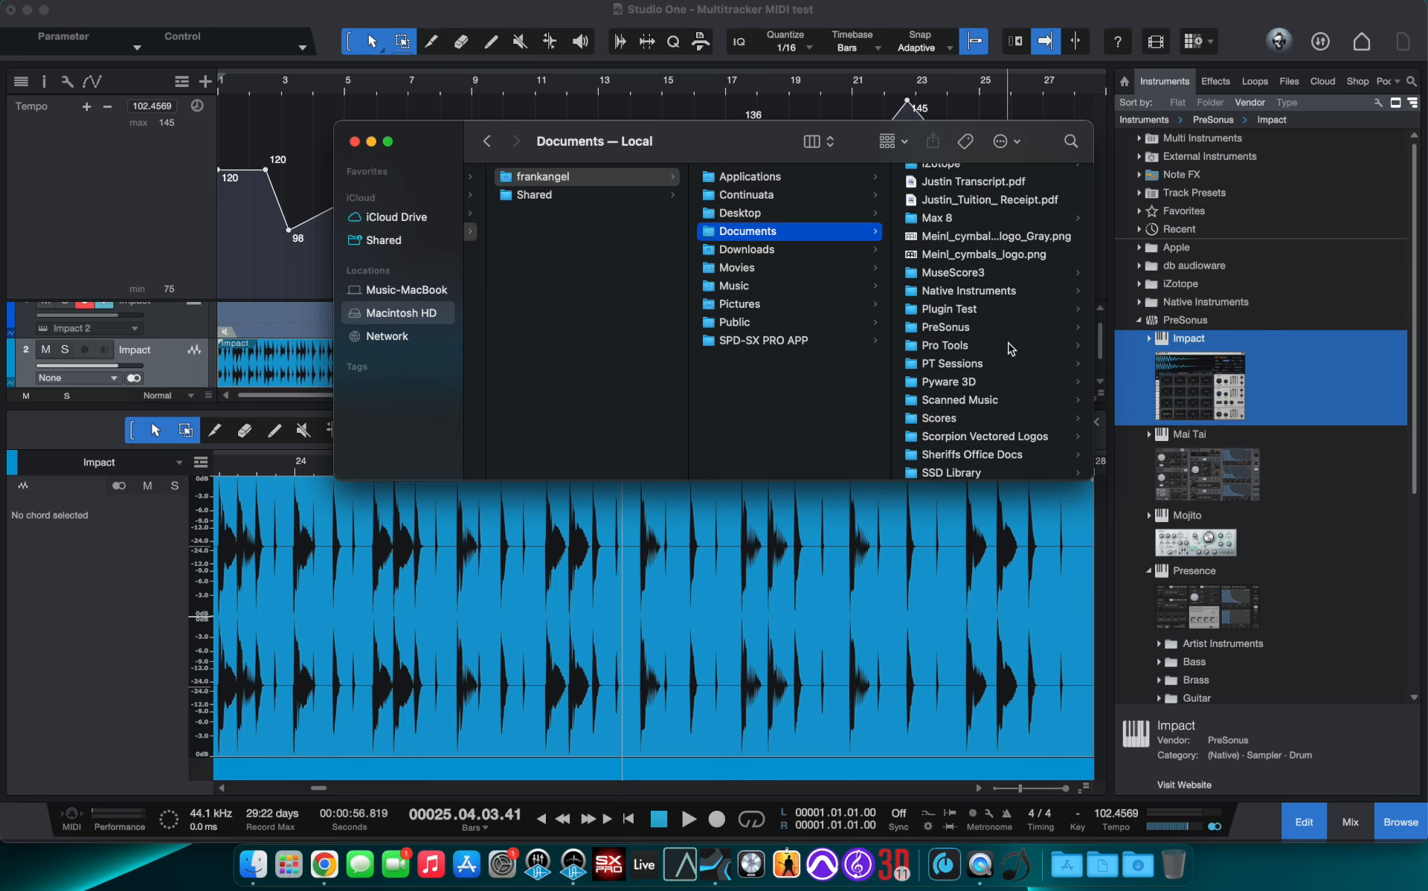
scroll(954, 416, down, 3)
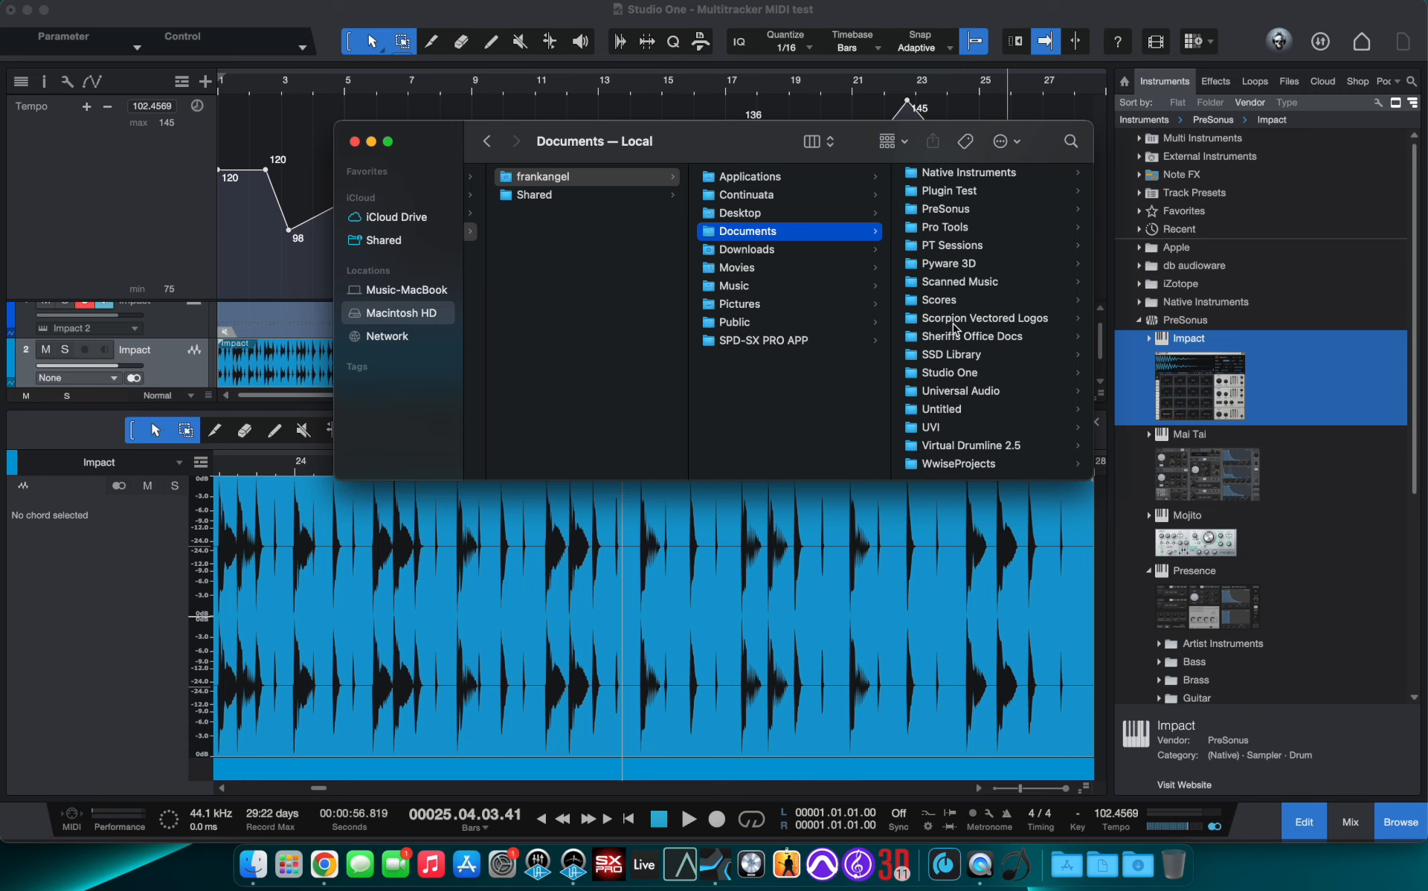
click(952, 380)
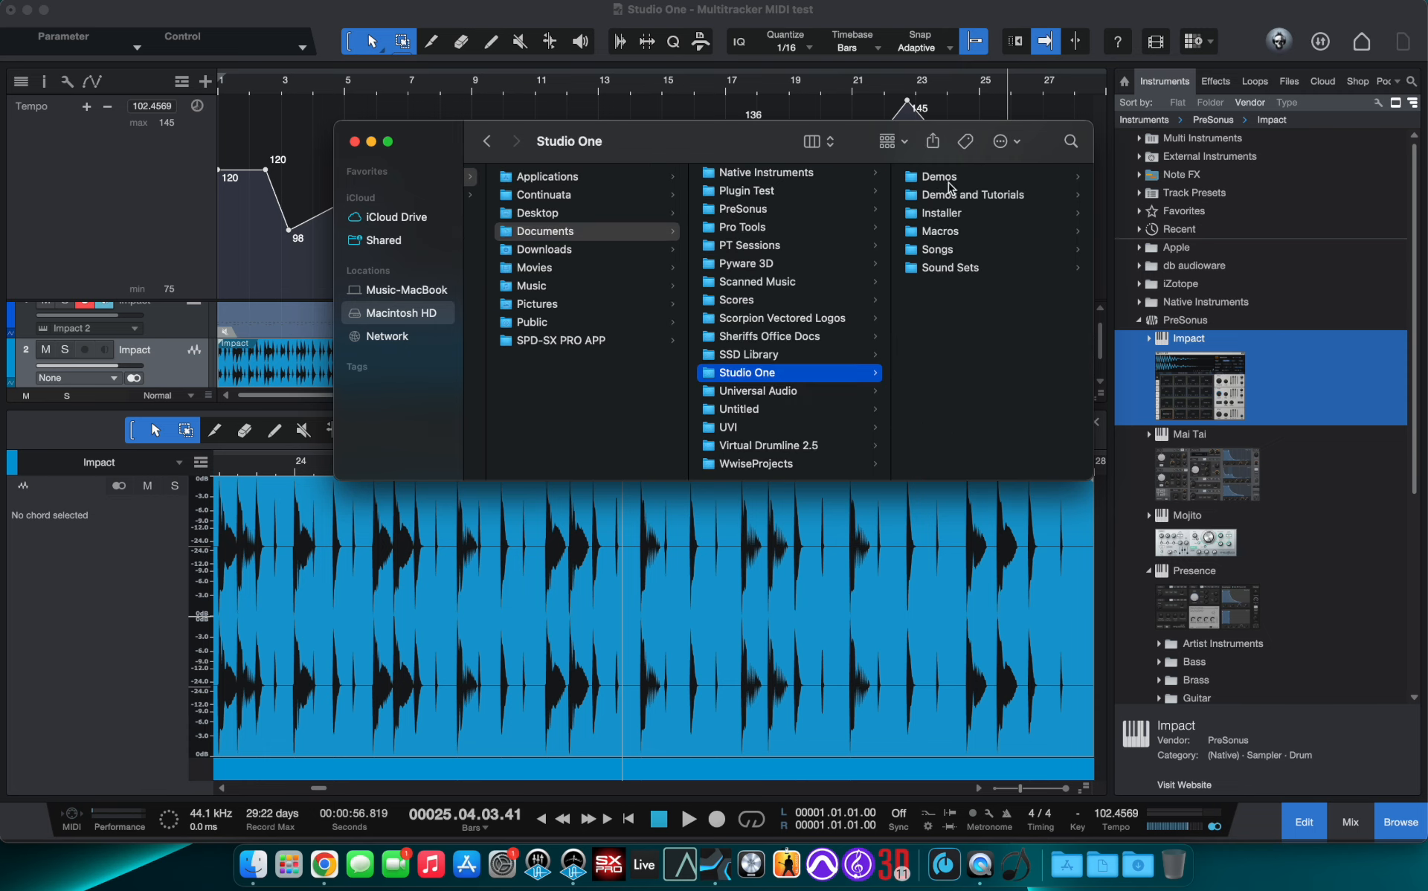
click(938, 250)
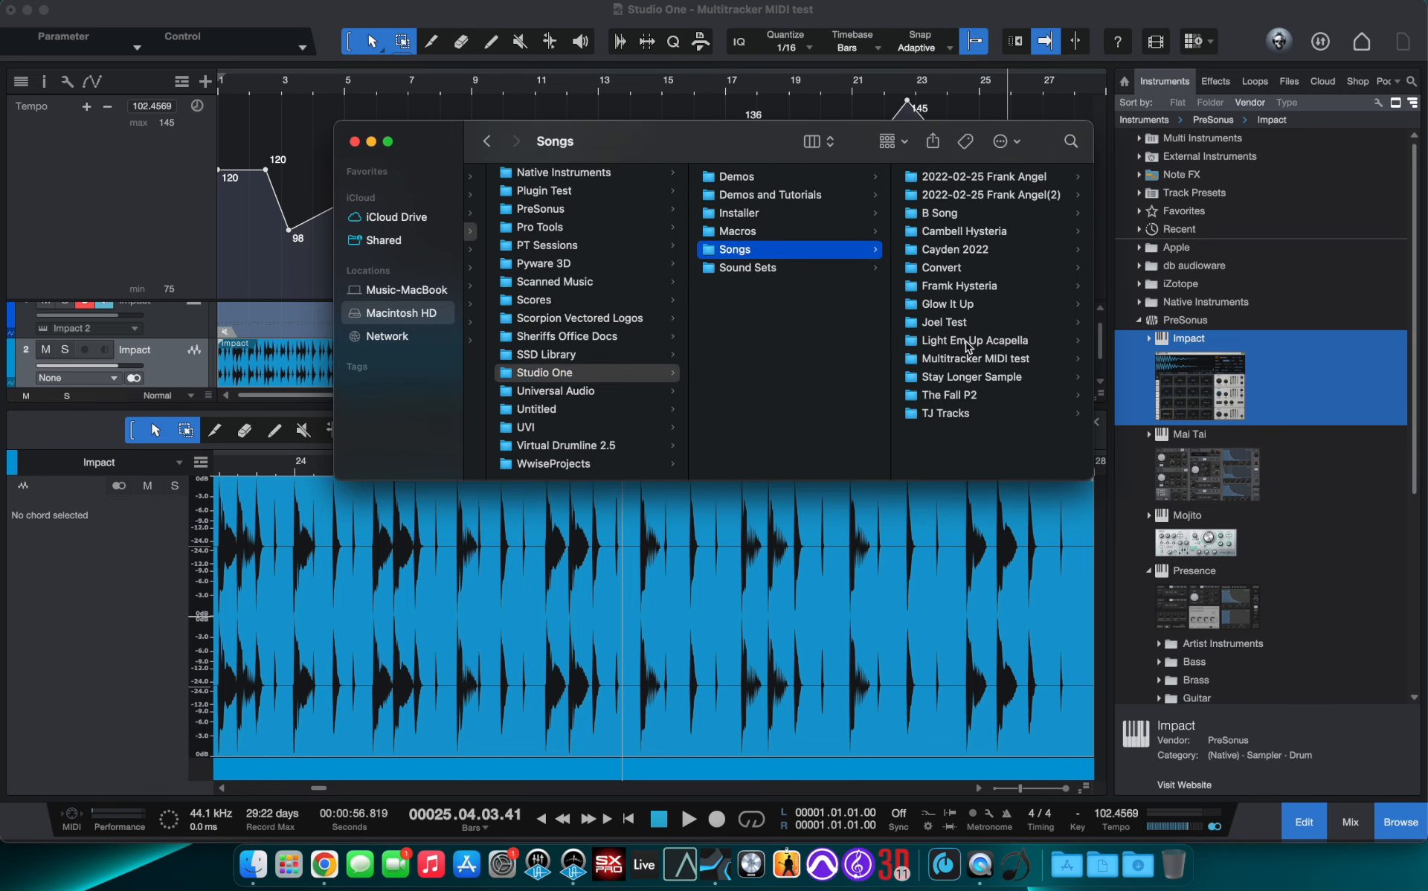
click(961, 353)
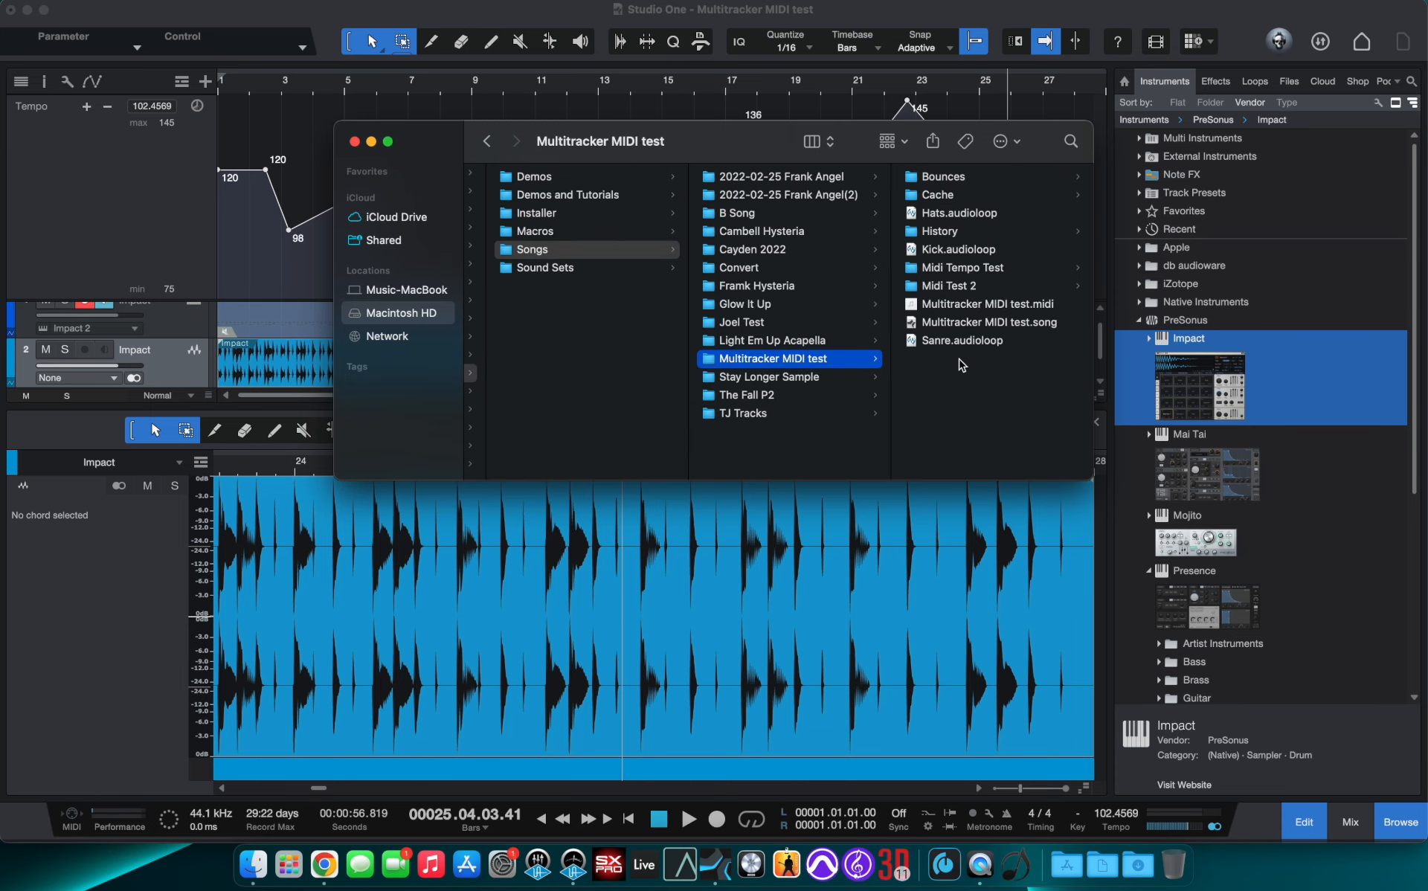
click(947, 290)
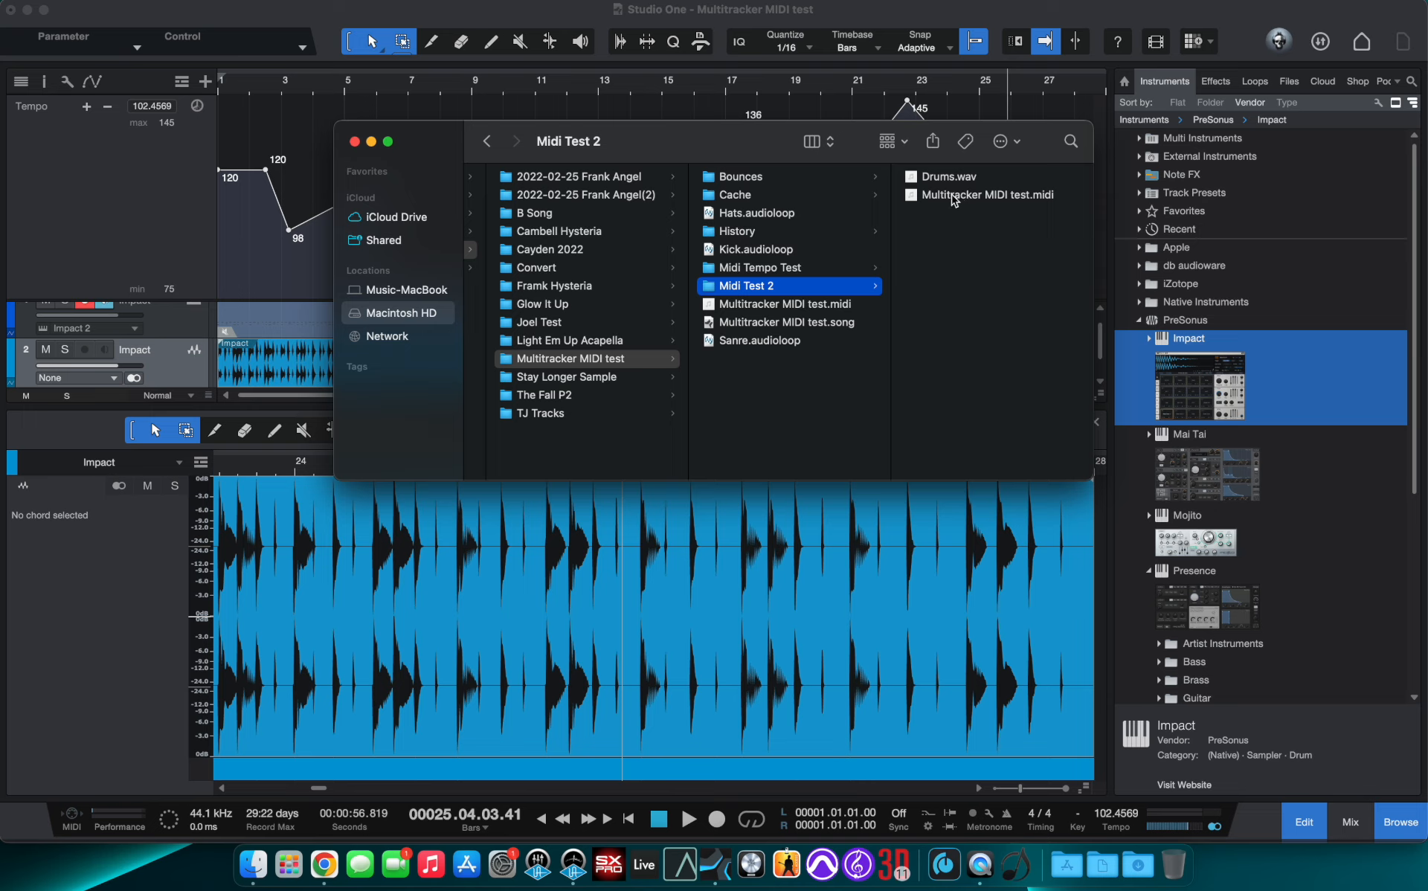
- Share the Multitracker MIDI test.midi file via AirDrop
right_click(954, 199)
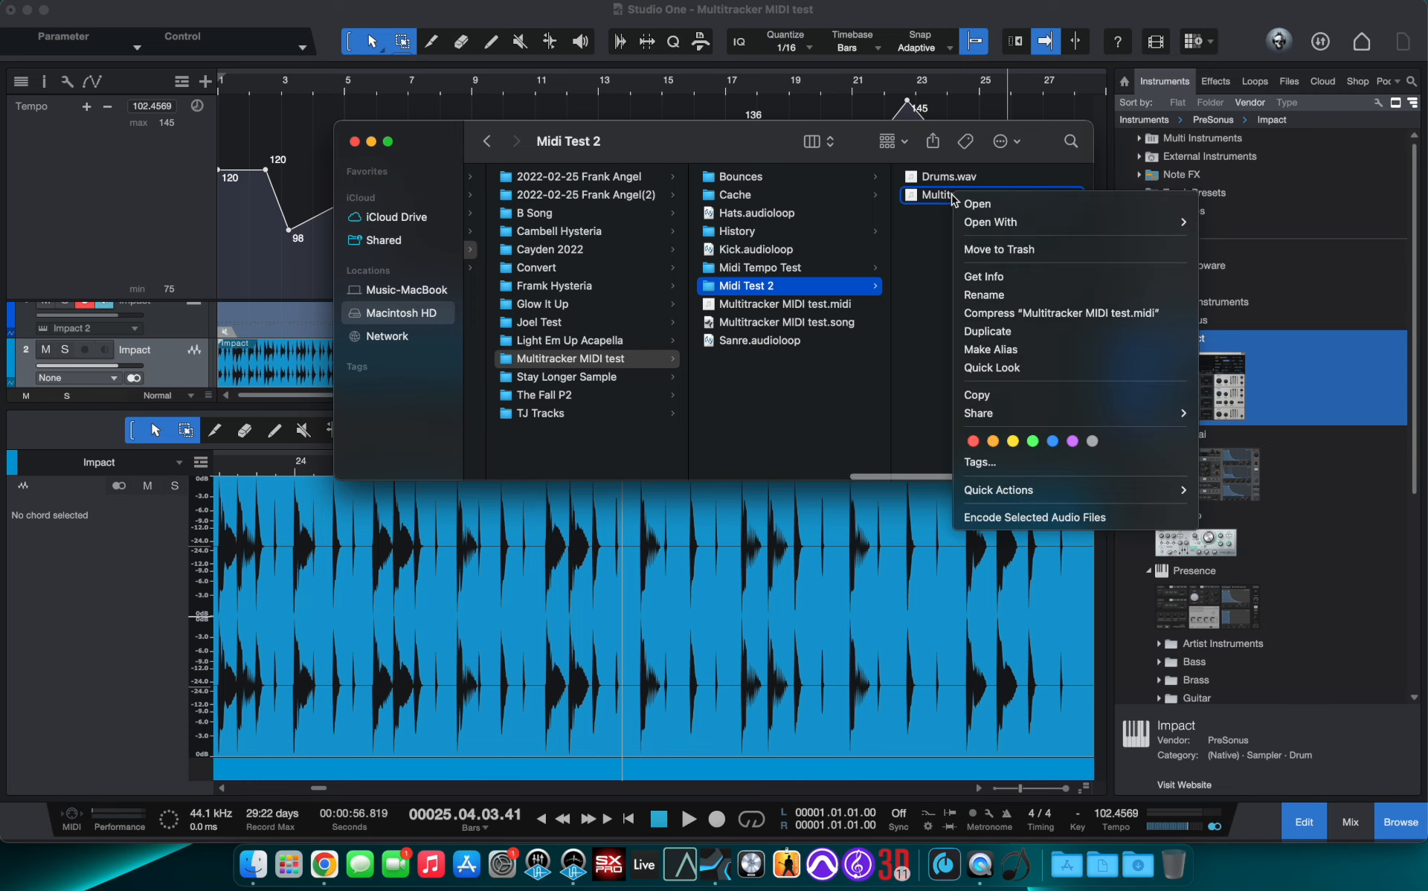
mouse_move(1007, 413)
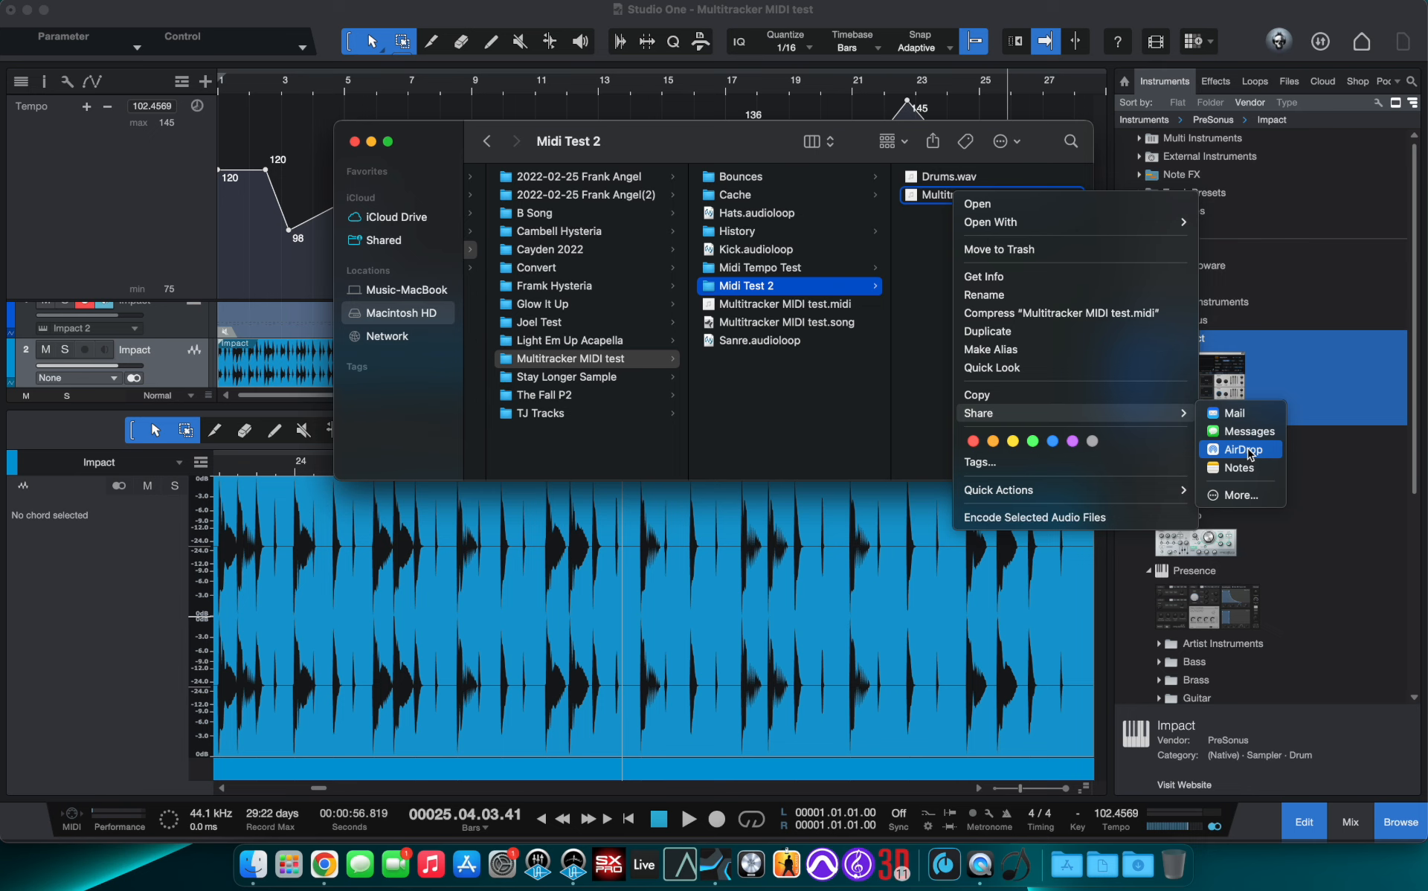
click(1249, 451)
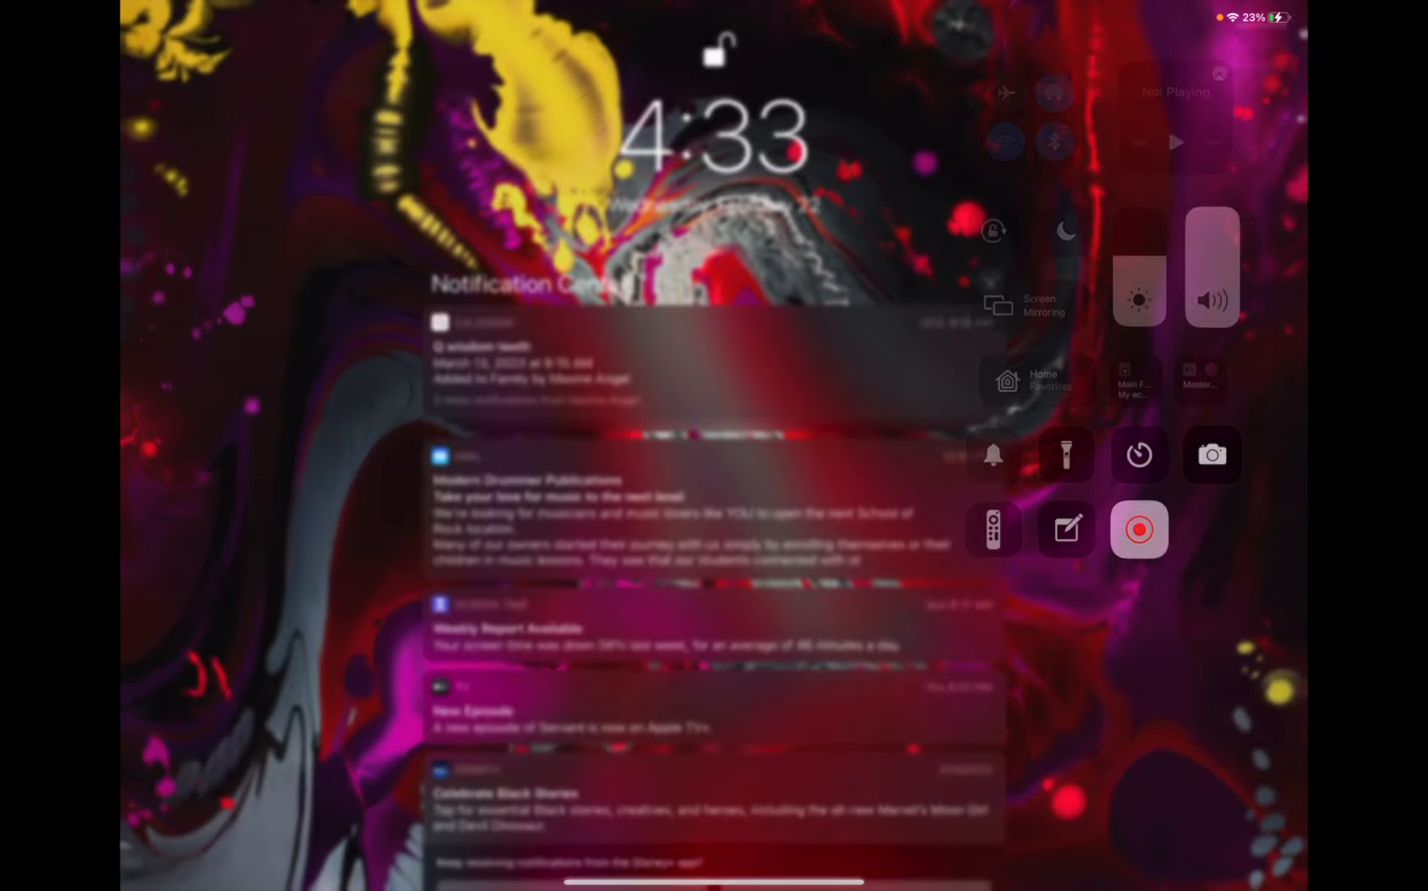
- Switch to the iPad and open the AirDropped MIDI file with Files
drag(714, 882, 714, 155)
drag(714, 882, 713, 446)
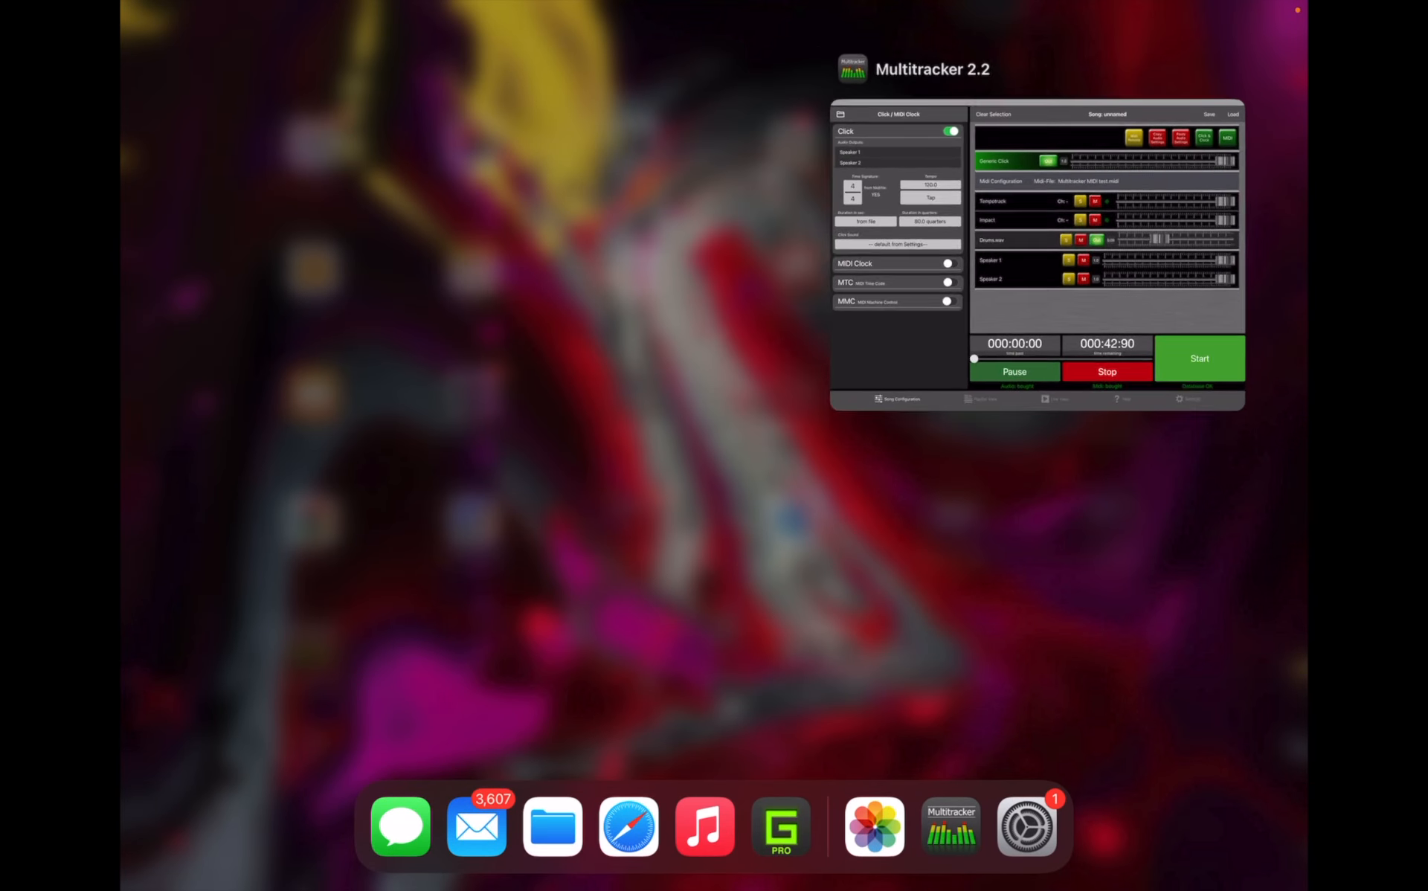
click(520, 476)
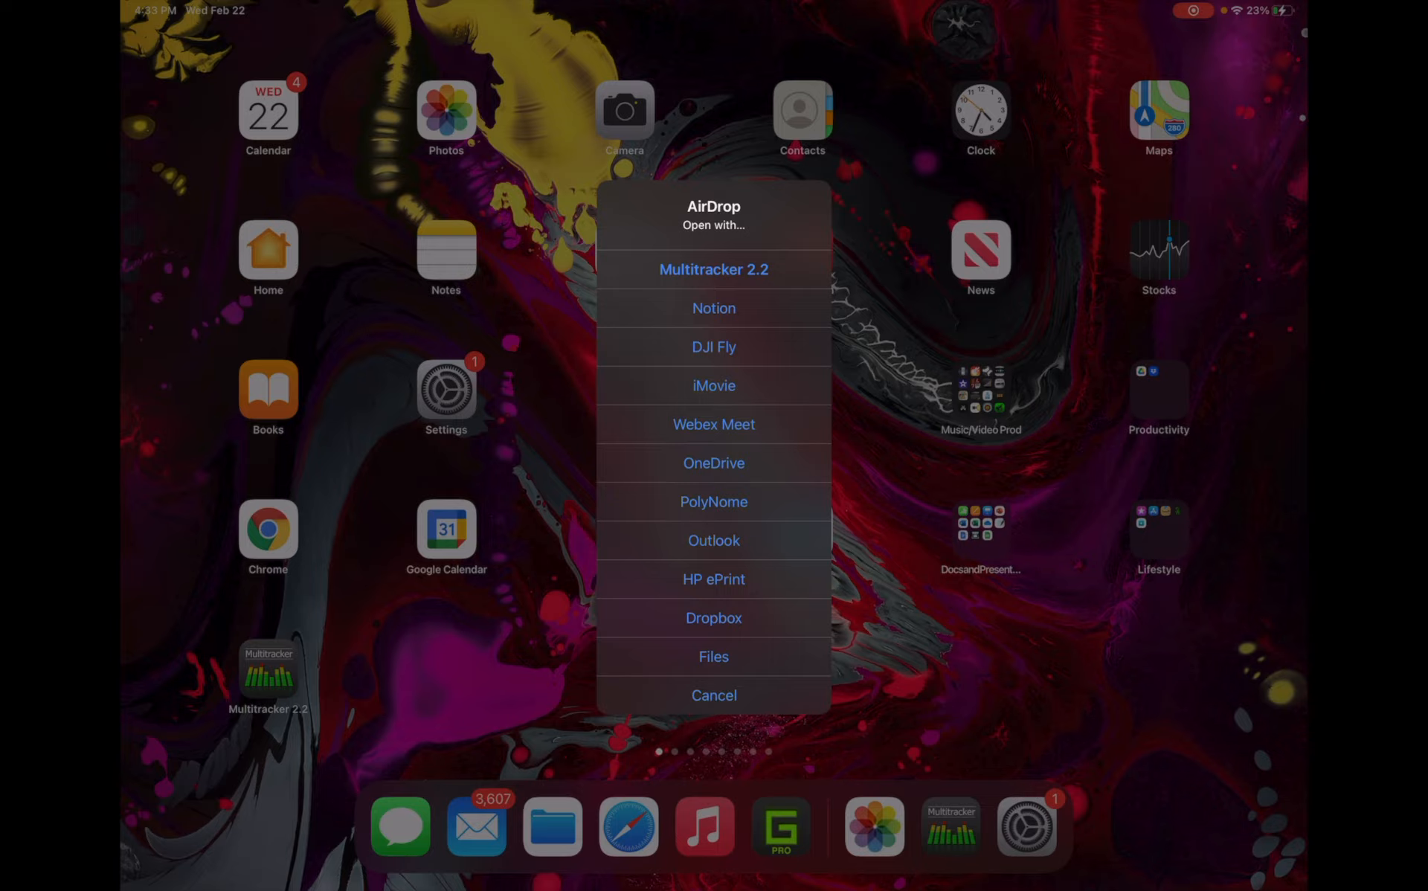
click(713, 657)
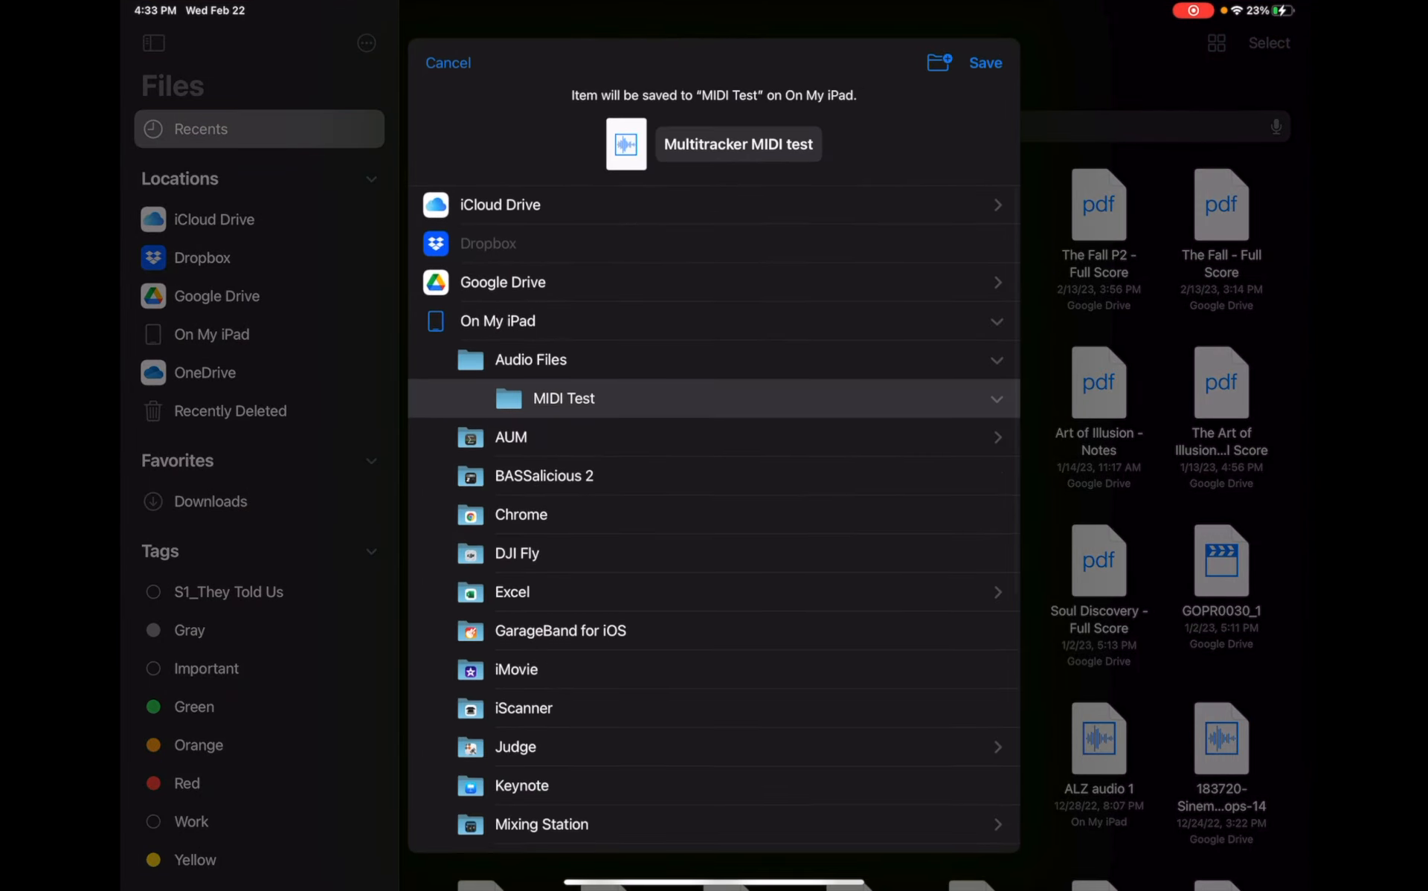
- Create a new folder named MIDI Test 2 inside Audio Files on the iPad
click(498, 322)
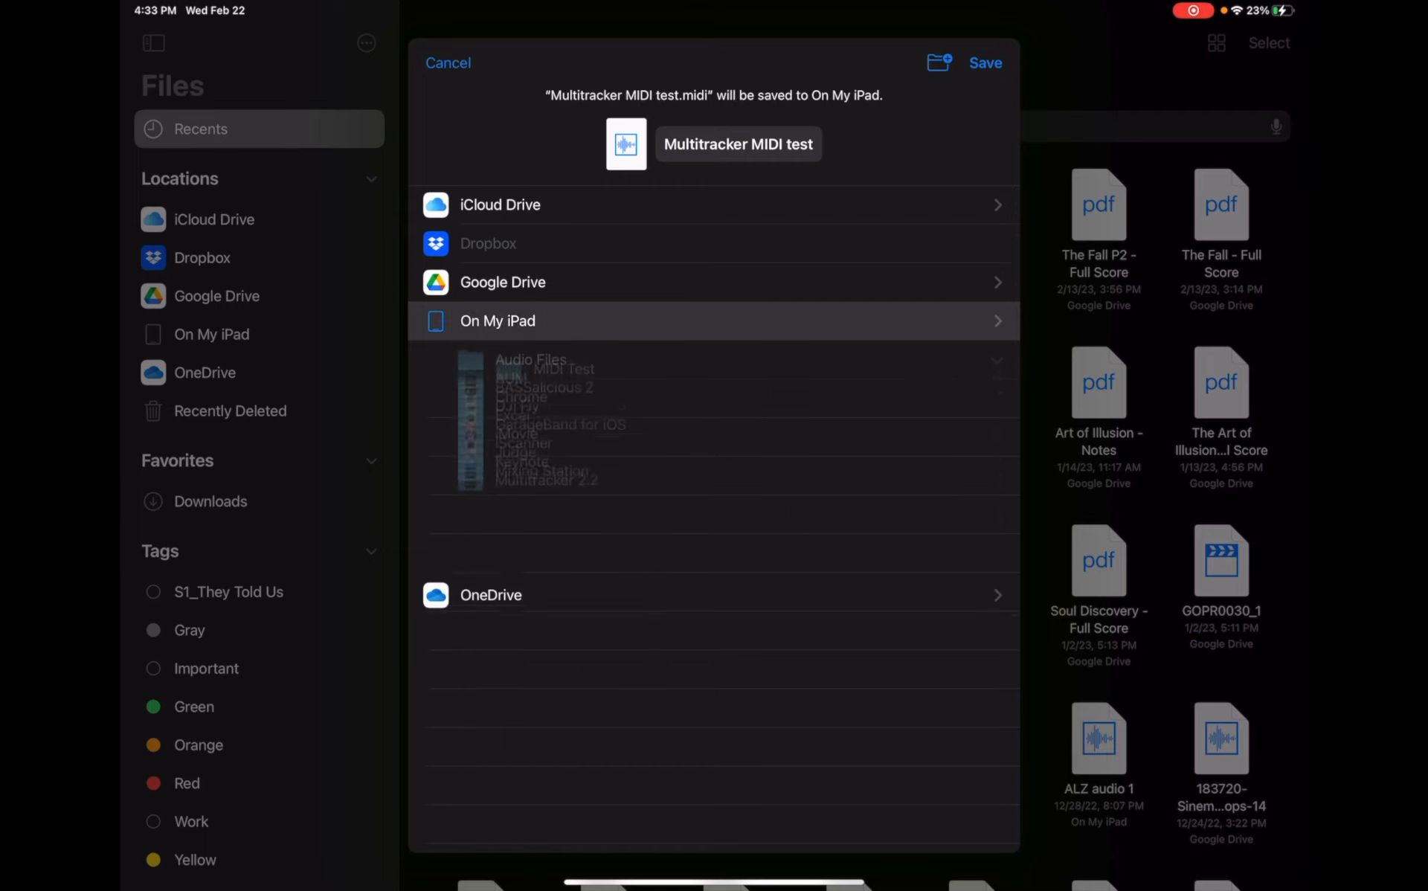
click(498, 321)
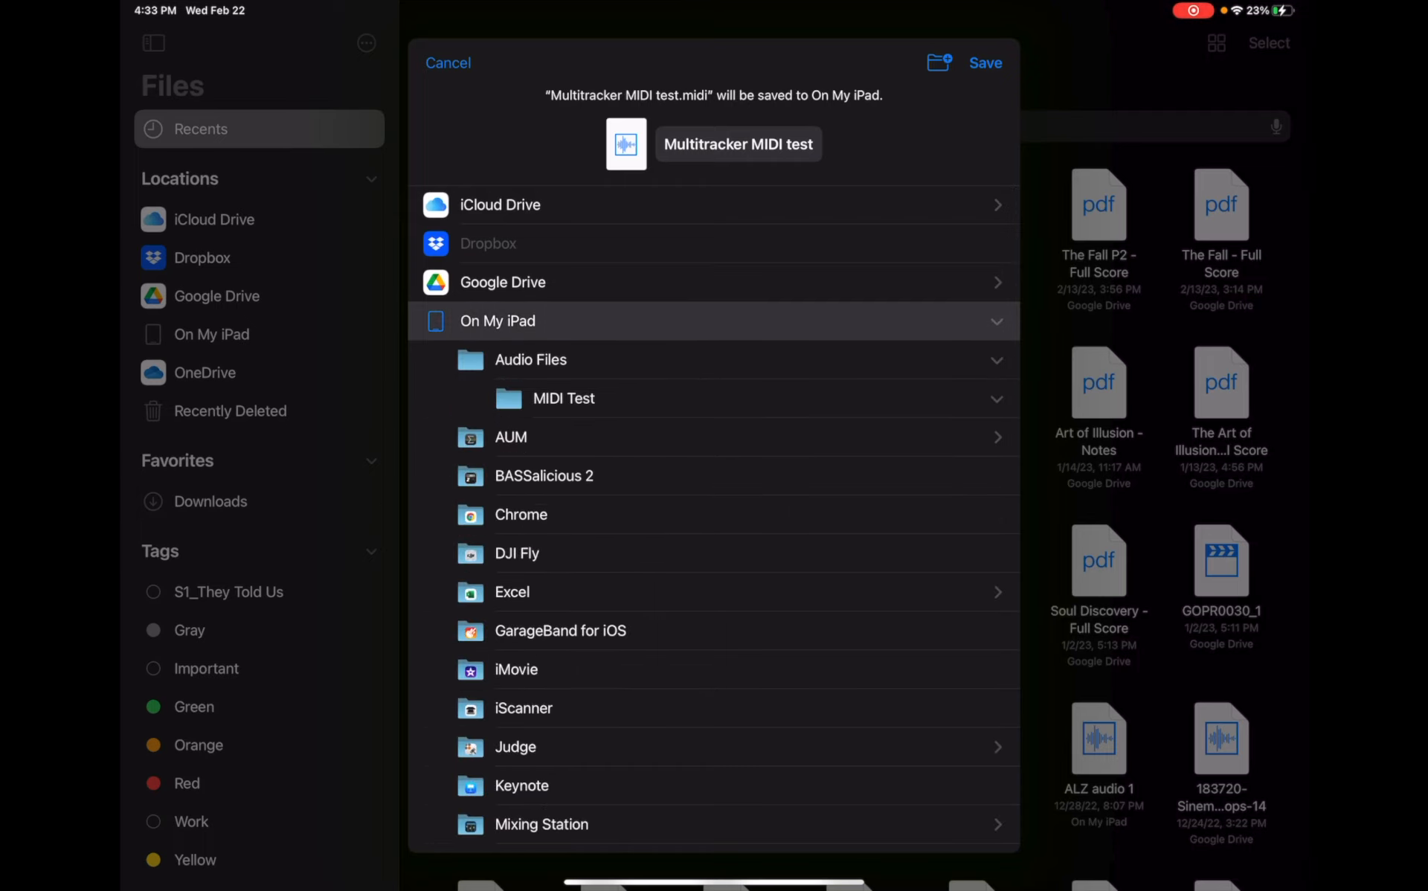
click(530, 359)
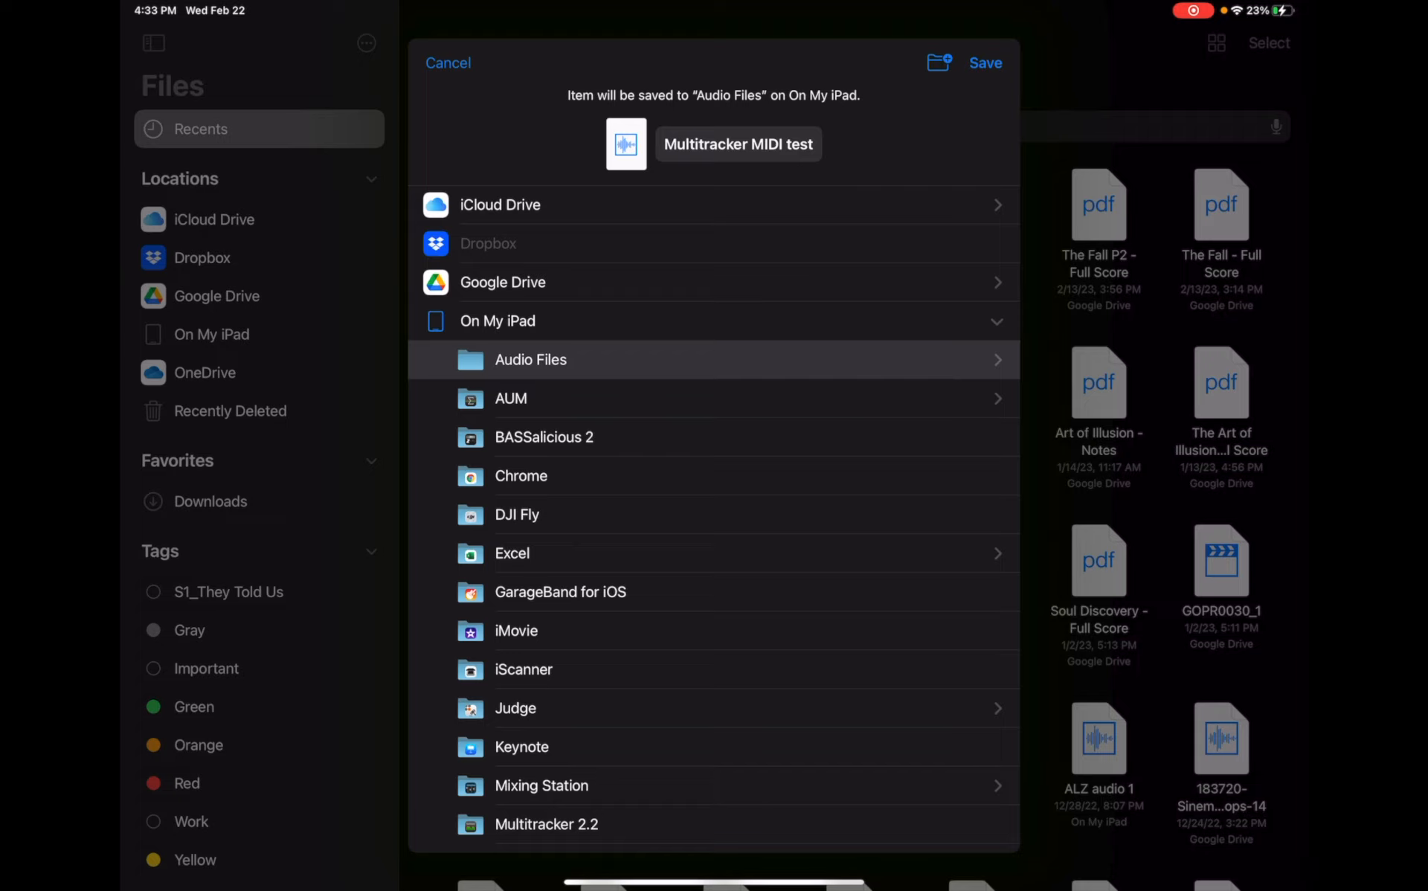
click(939, 62)
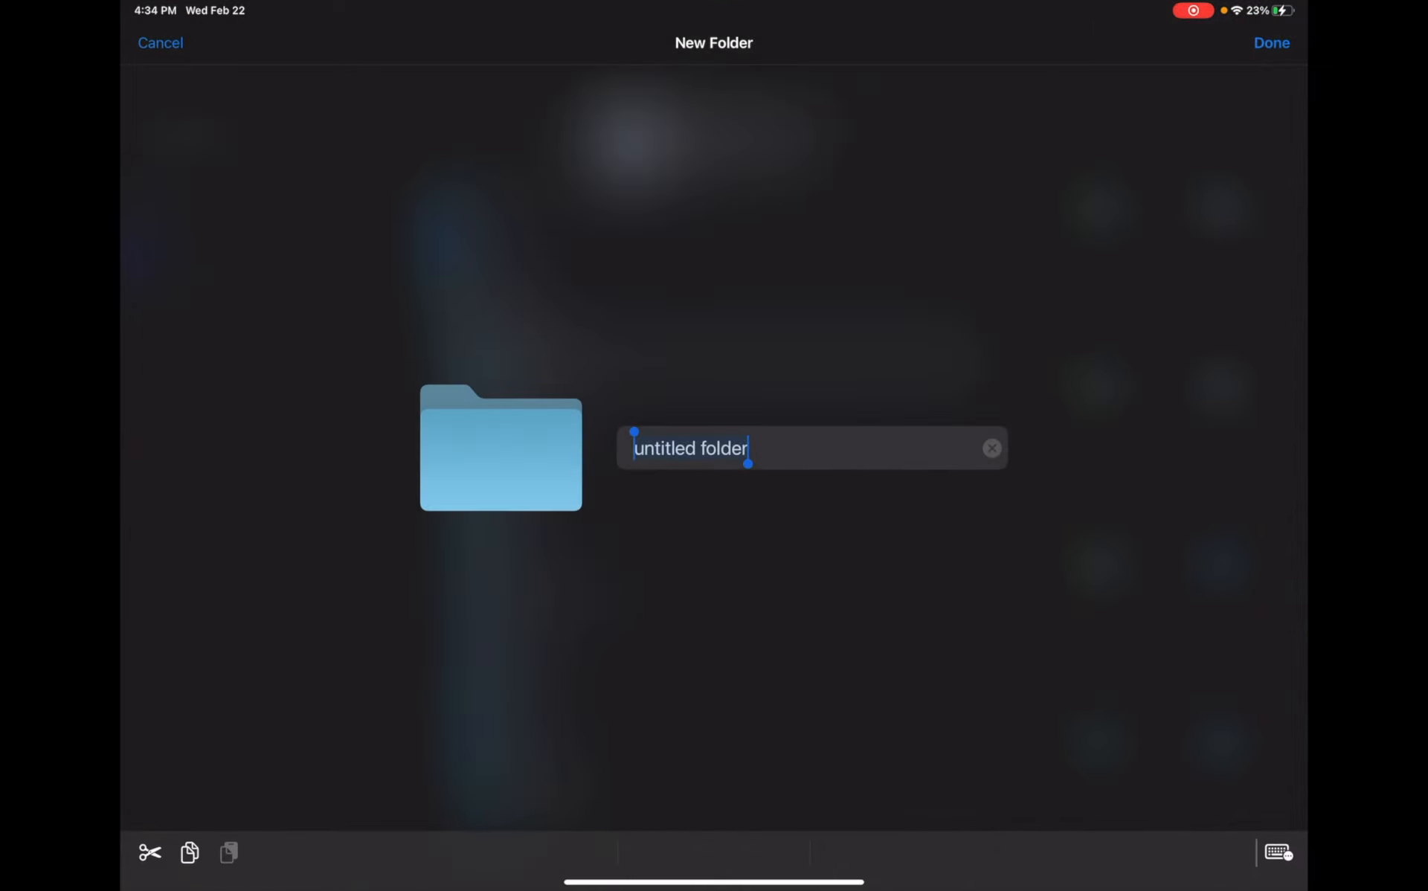
text(MIDI T)
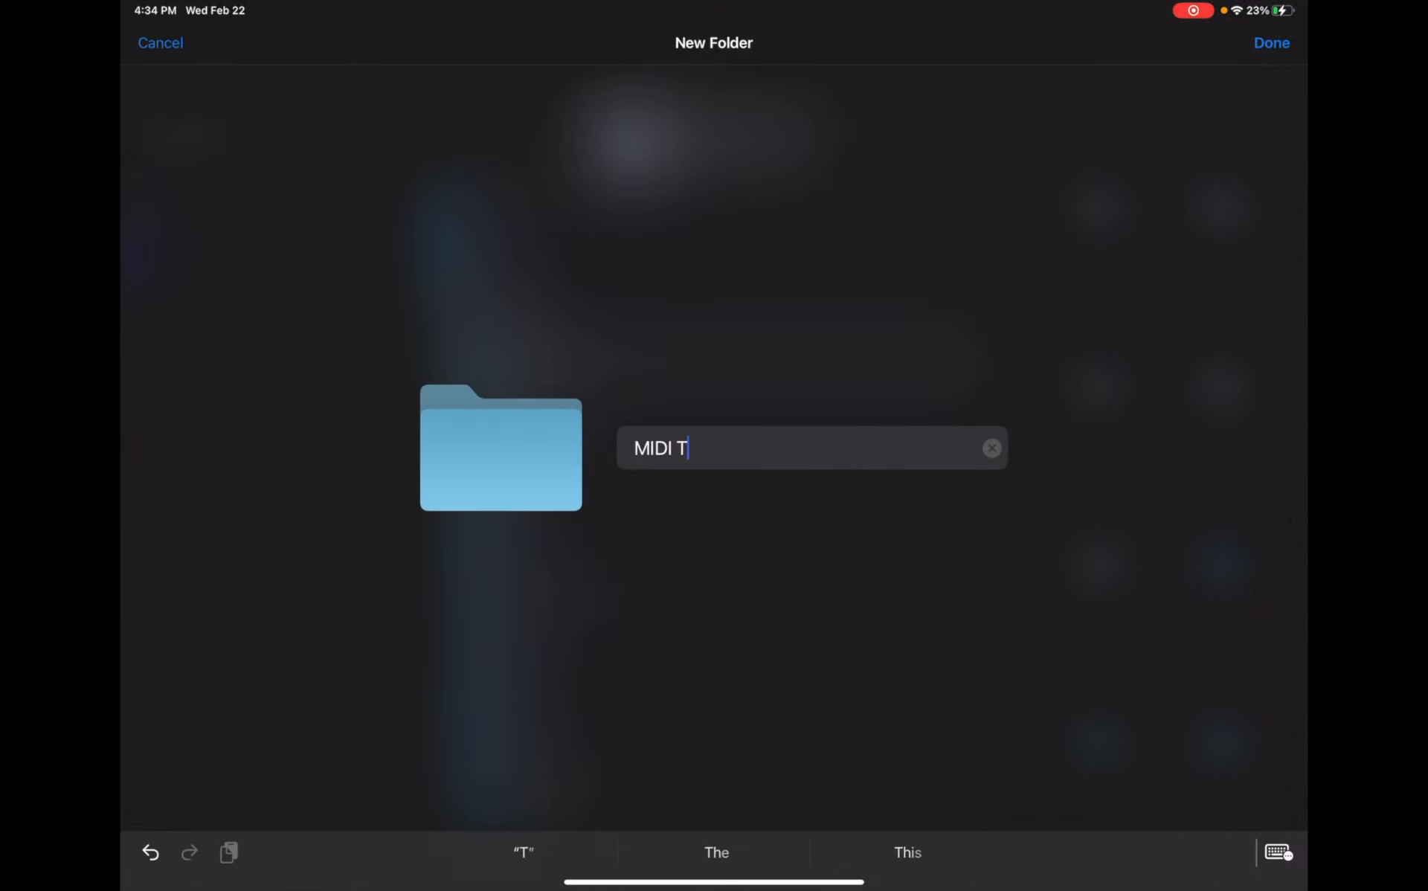
text(est 2)
key(Return)
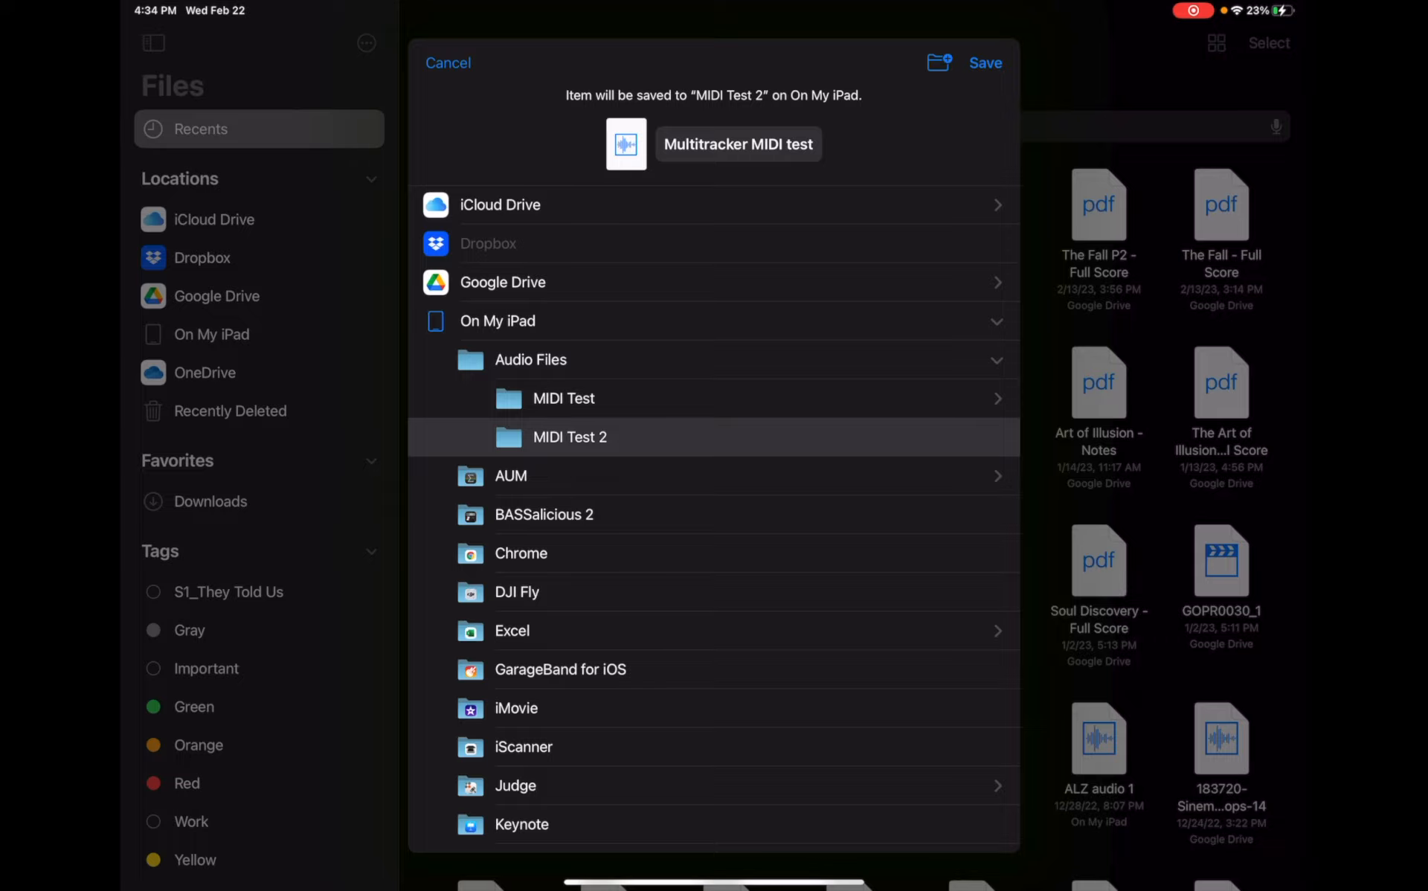
- Save the MIDI file into the MIDI Test 2 folder and close the file preview
click(985, 64)
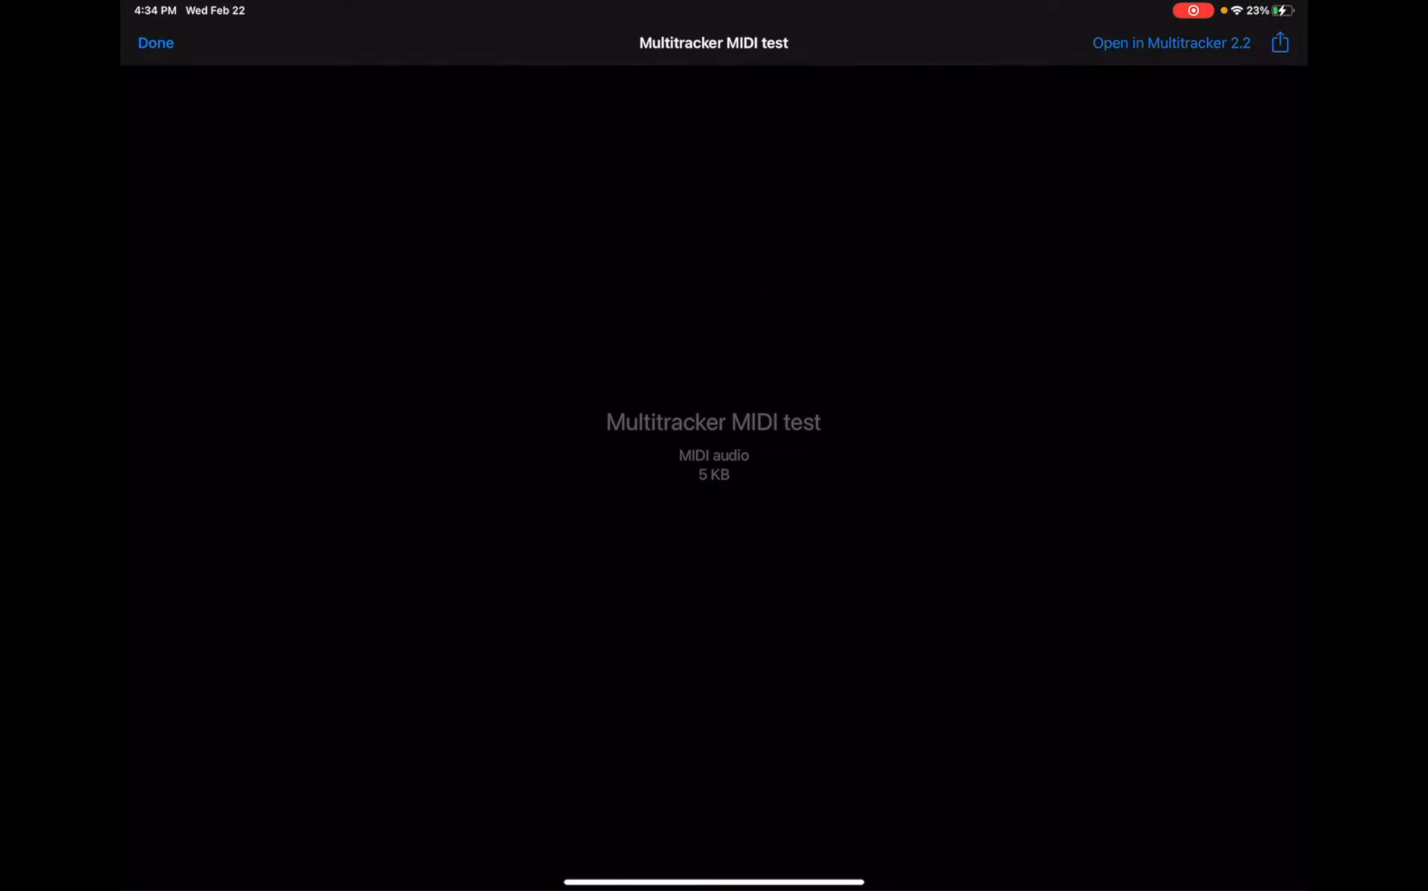
click(156, 42)
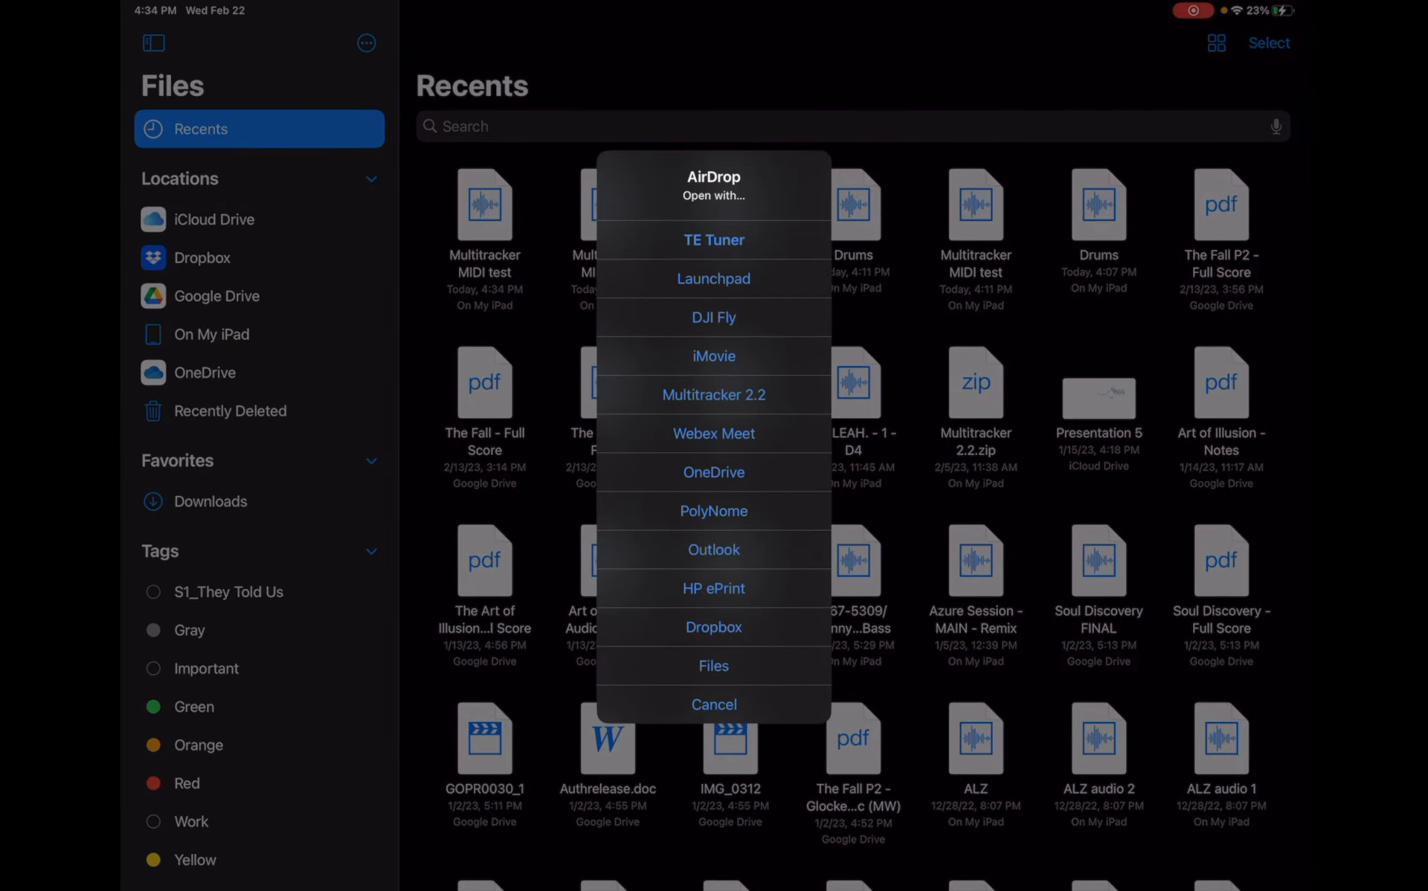
- Open the AirDropped Drums file with Files and save it into the MIDI Test 2 folder
click(714, 665)
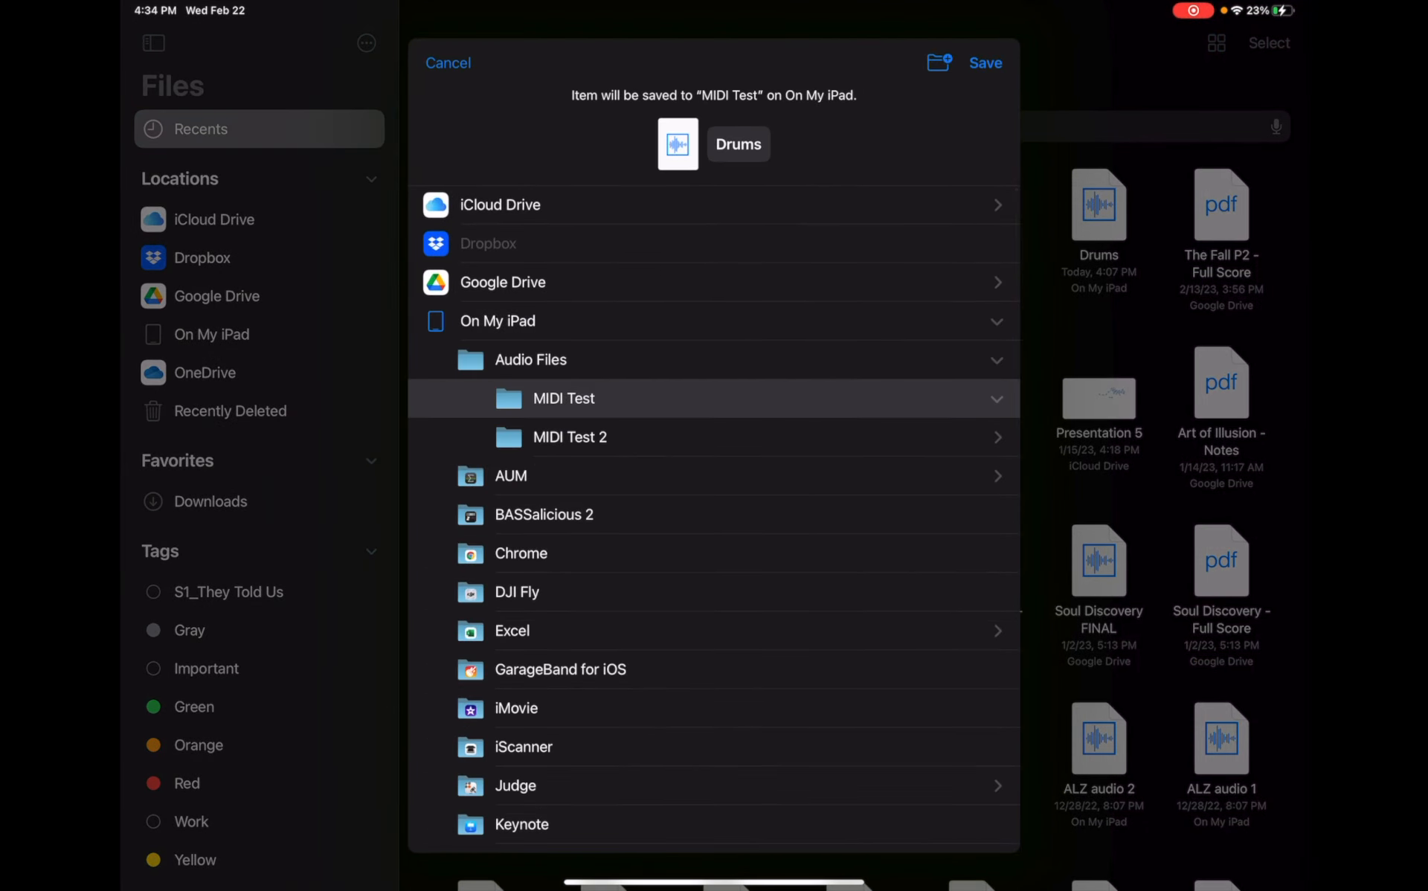
click(570, 437)
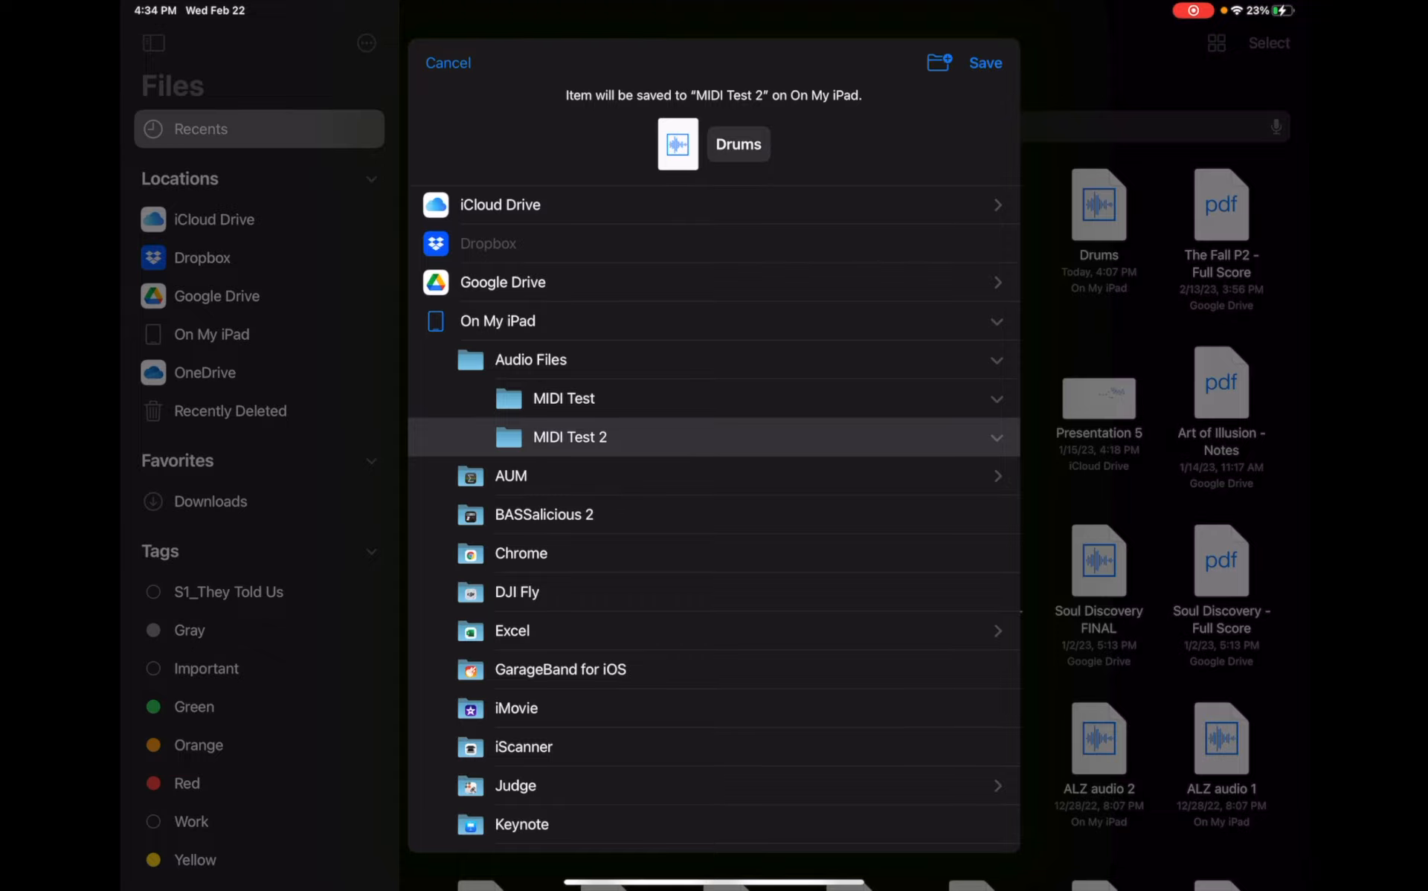
click(985, 62)
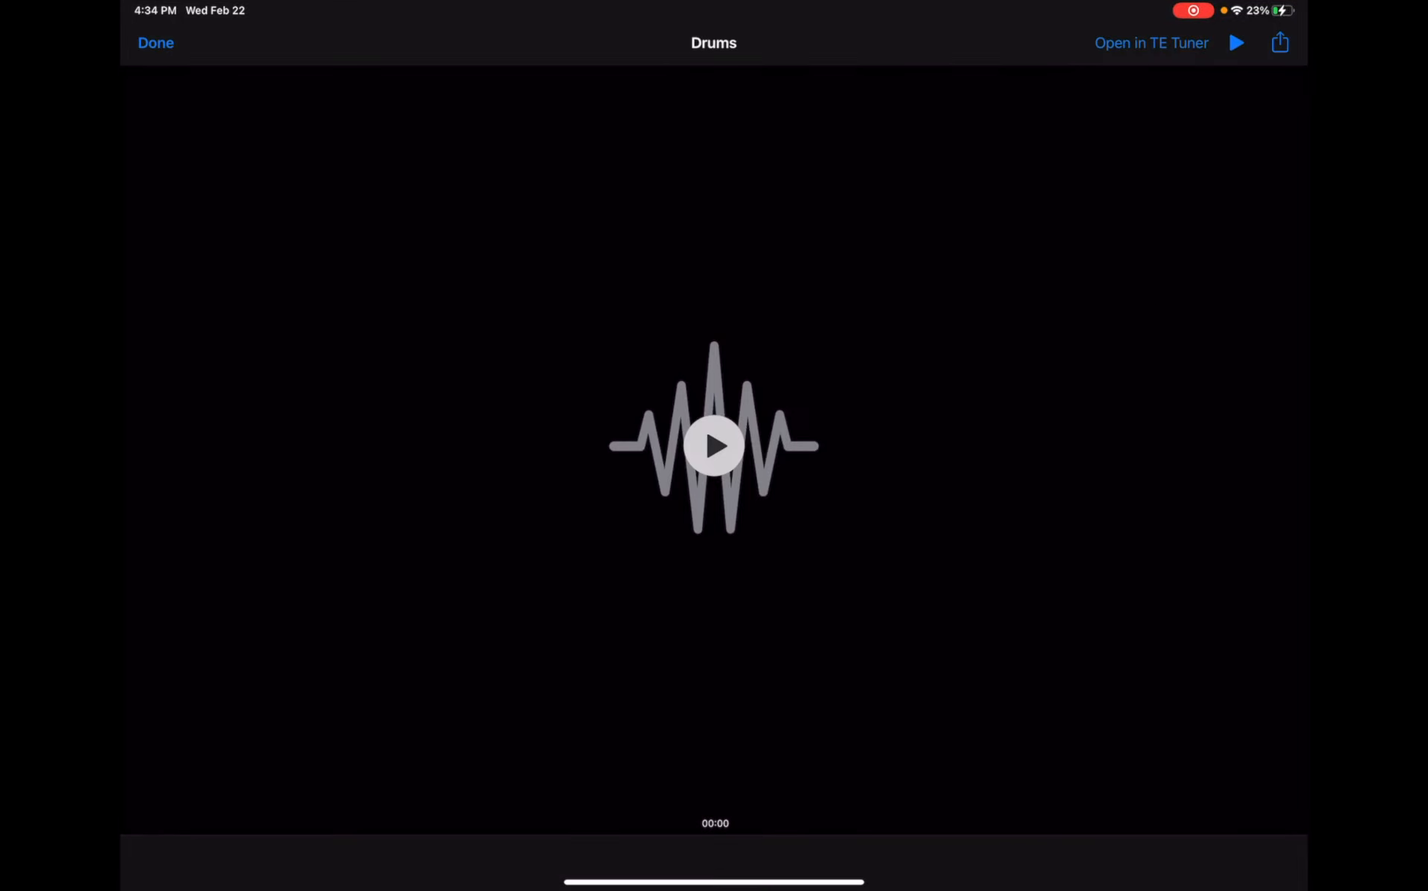
- Close the Drums preview, leave Files and open Multitracker
click(156, 42)
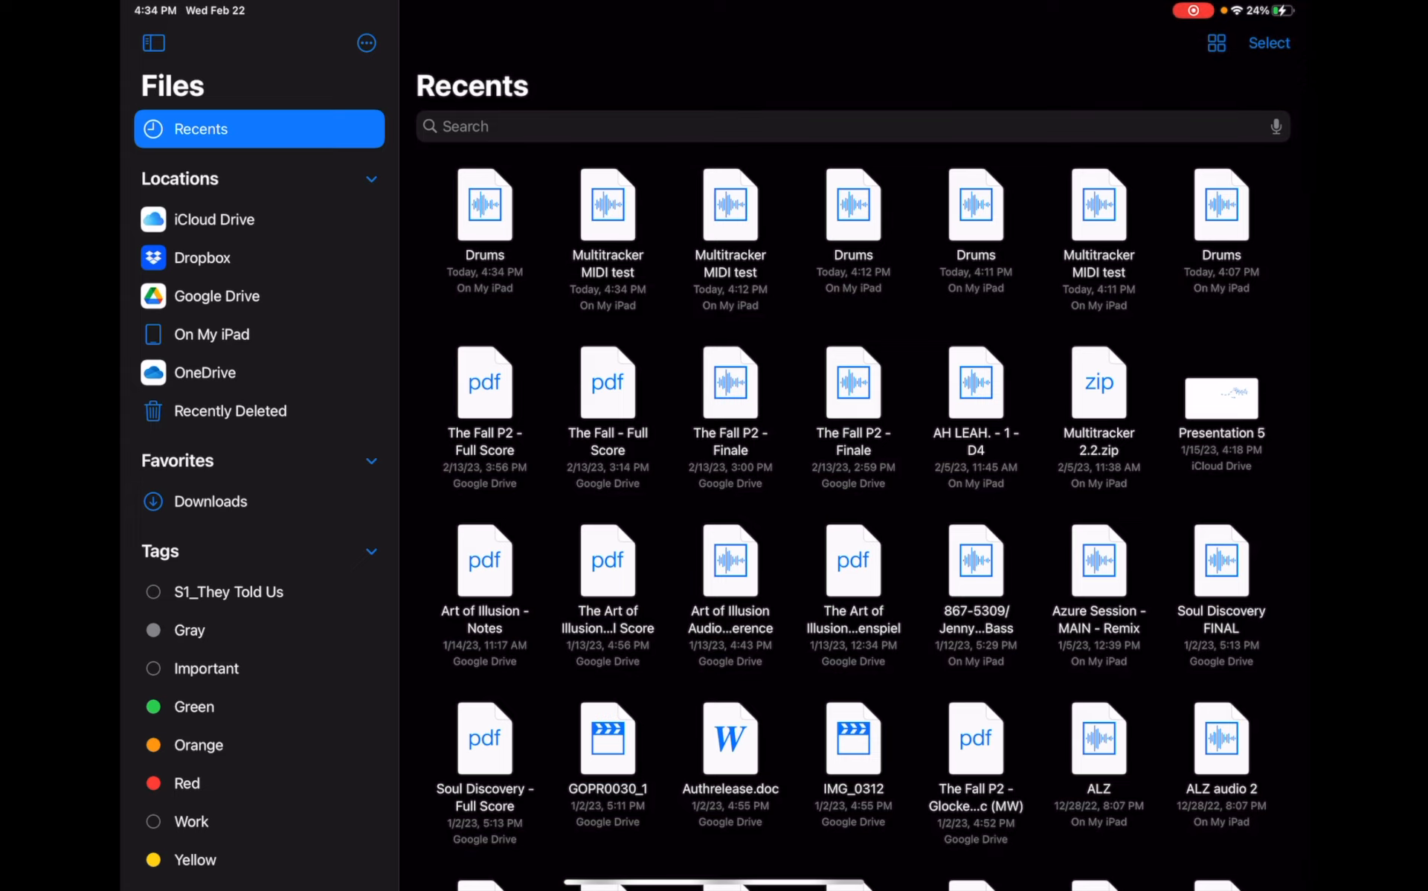
drag(714, 883, 766, 565)
drag(1073, 261, 1074, 45)
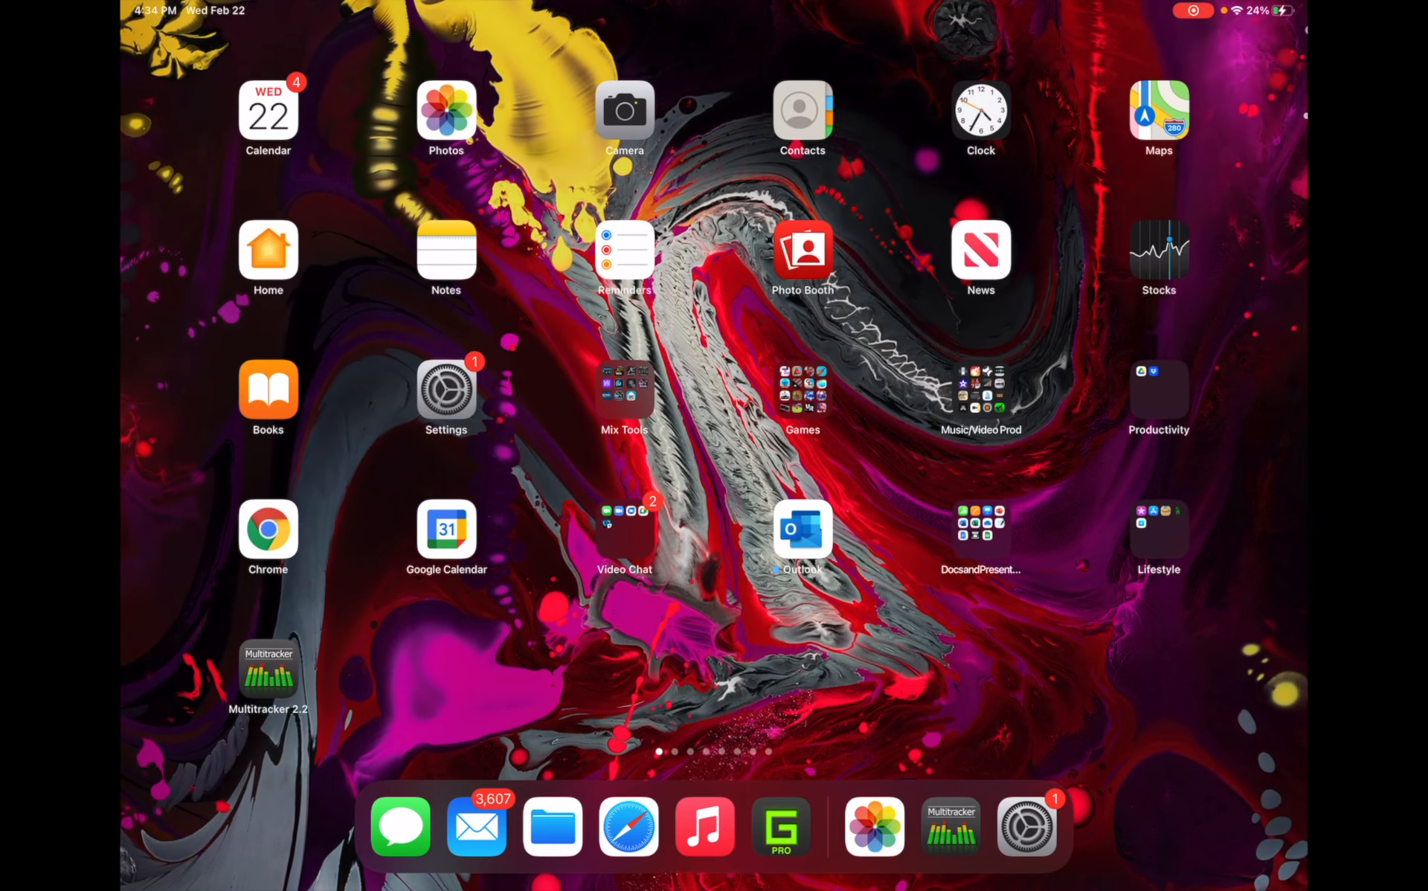
click(951, 825)
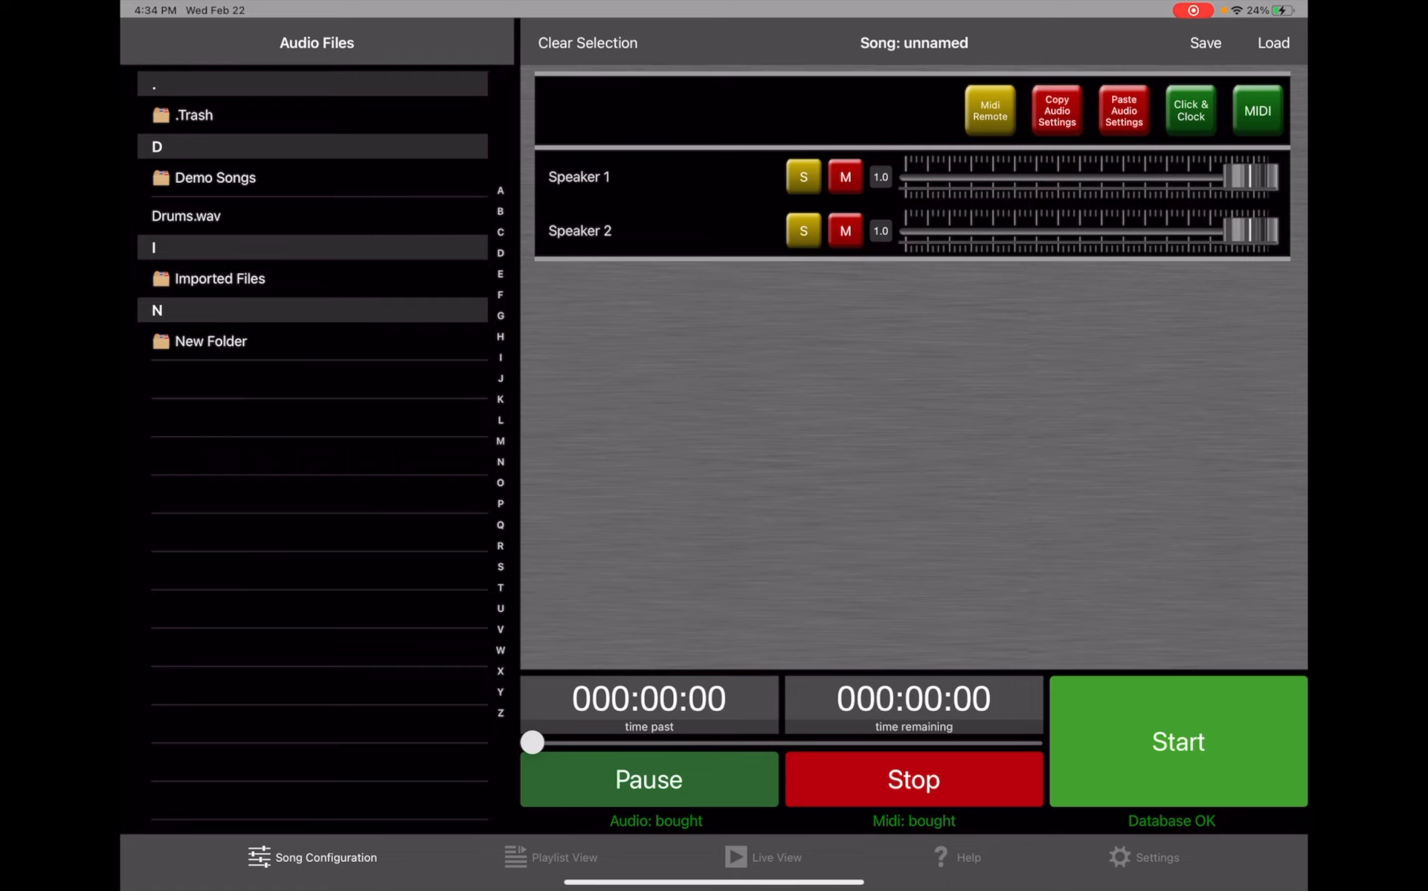
- In Multitracker's File Manager, create a new folder named Midi Test 2 inside Imported Files
click(1143, 856)
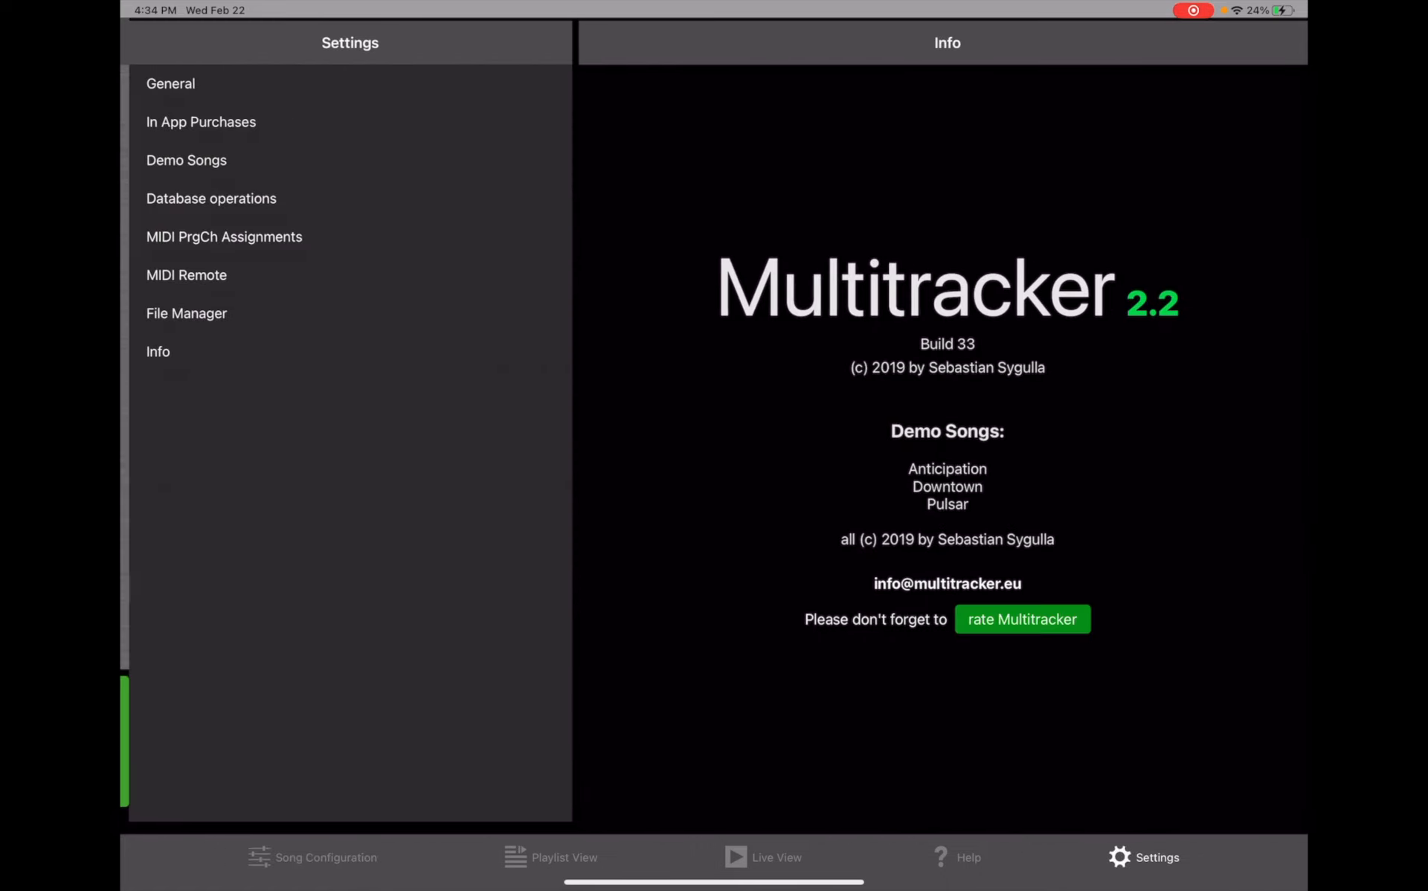
click(341, 313)
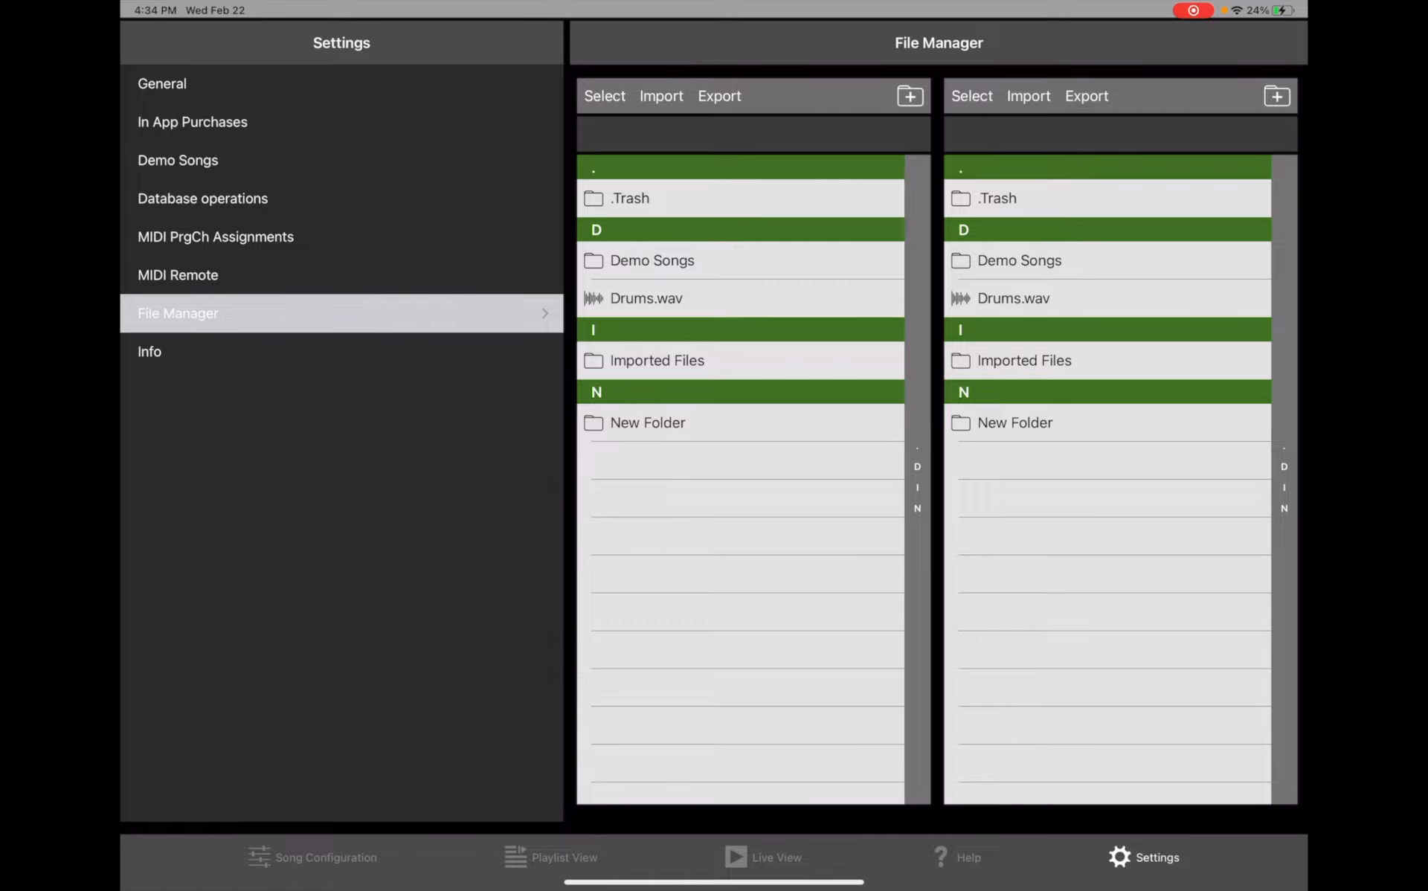
click(657, 360)
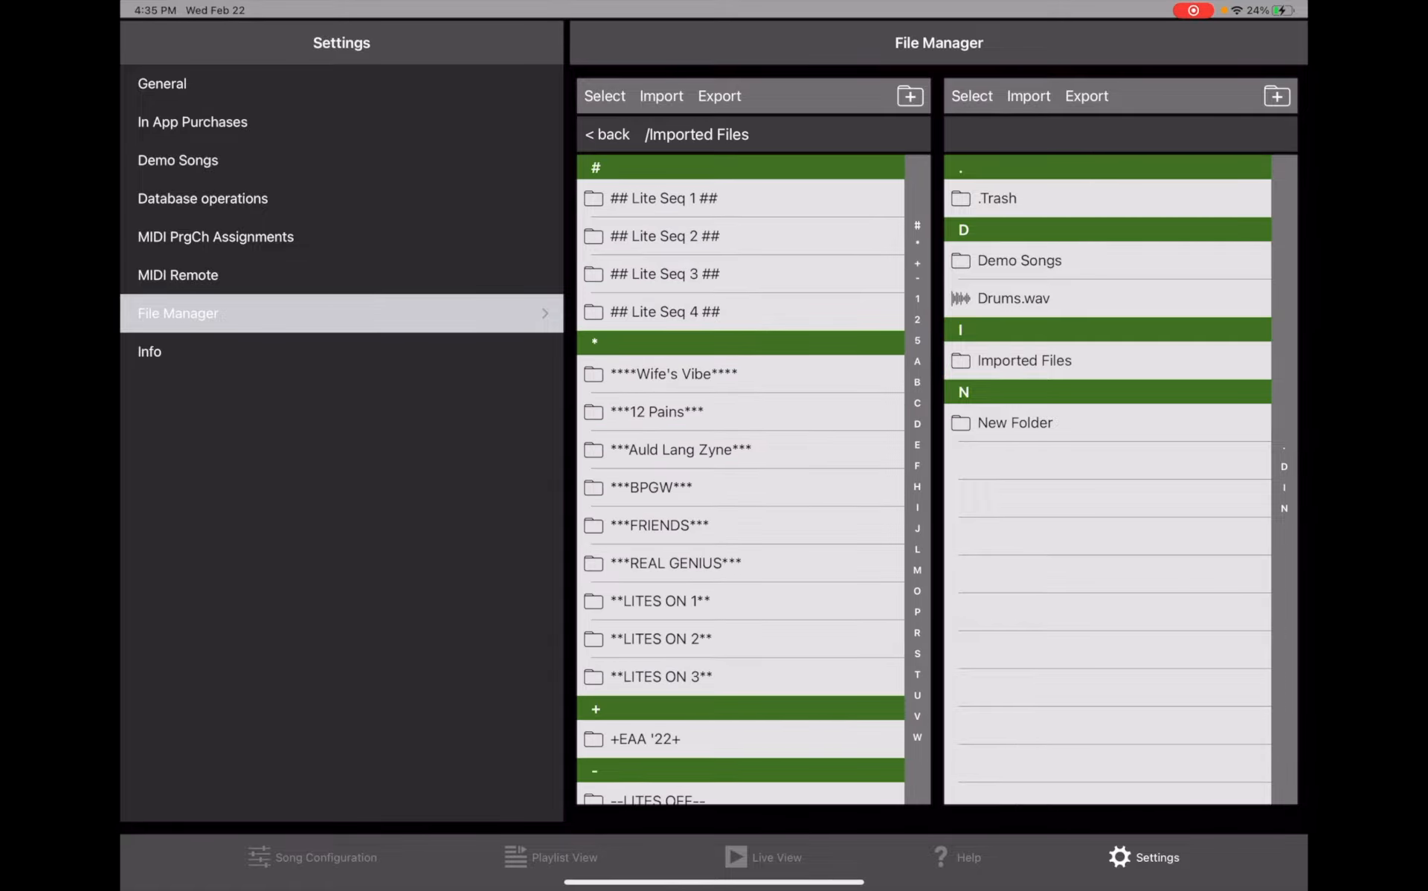
scroll(741, 491, down, 20)
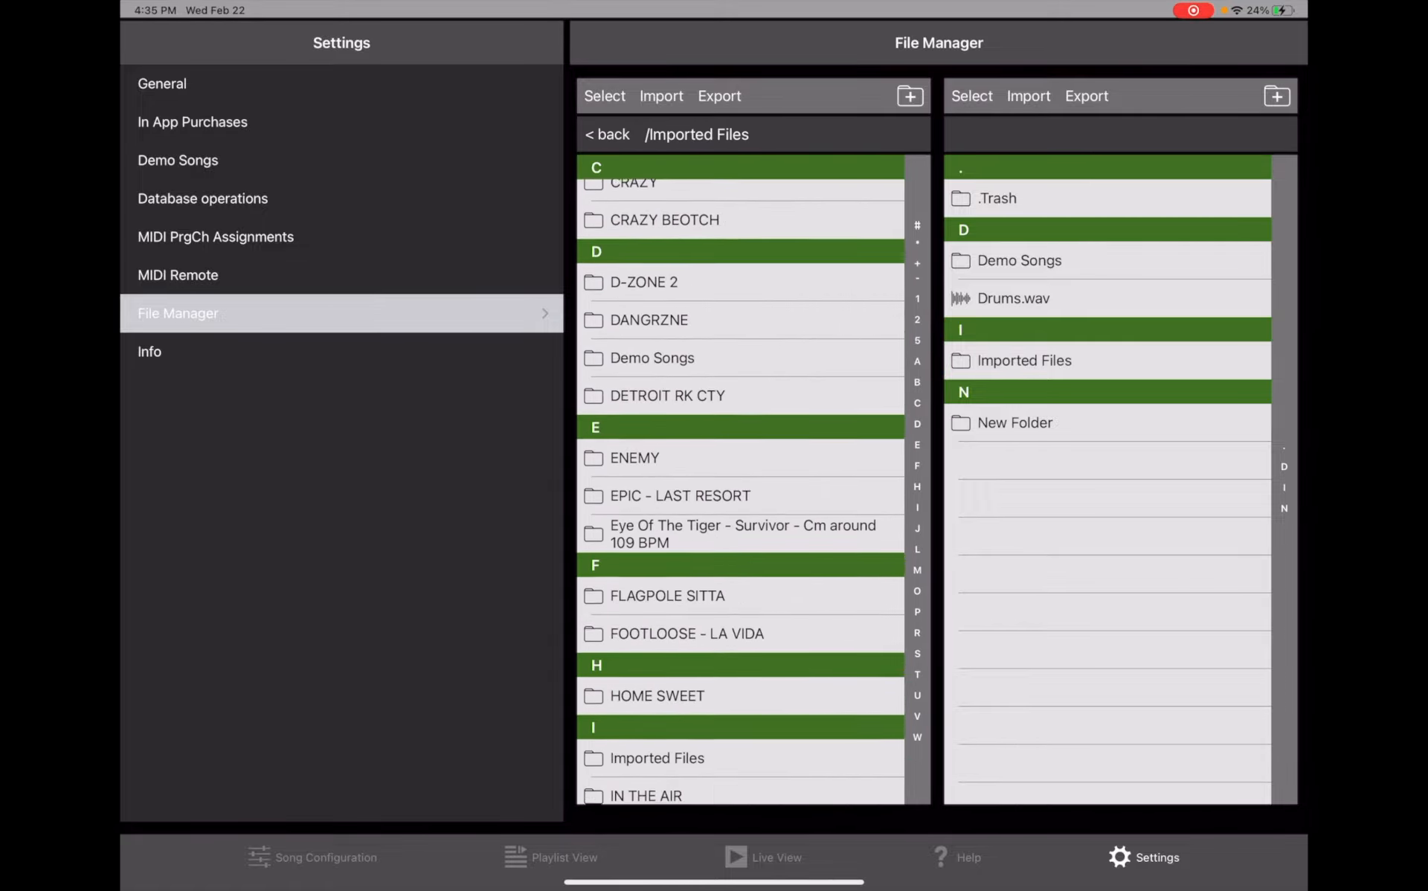
scroll(740, 491, down, 1)
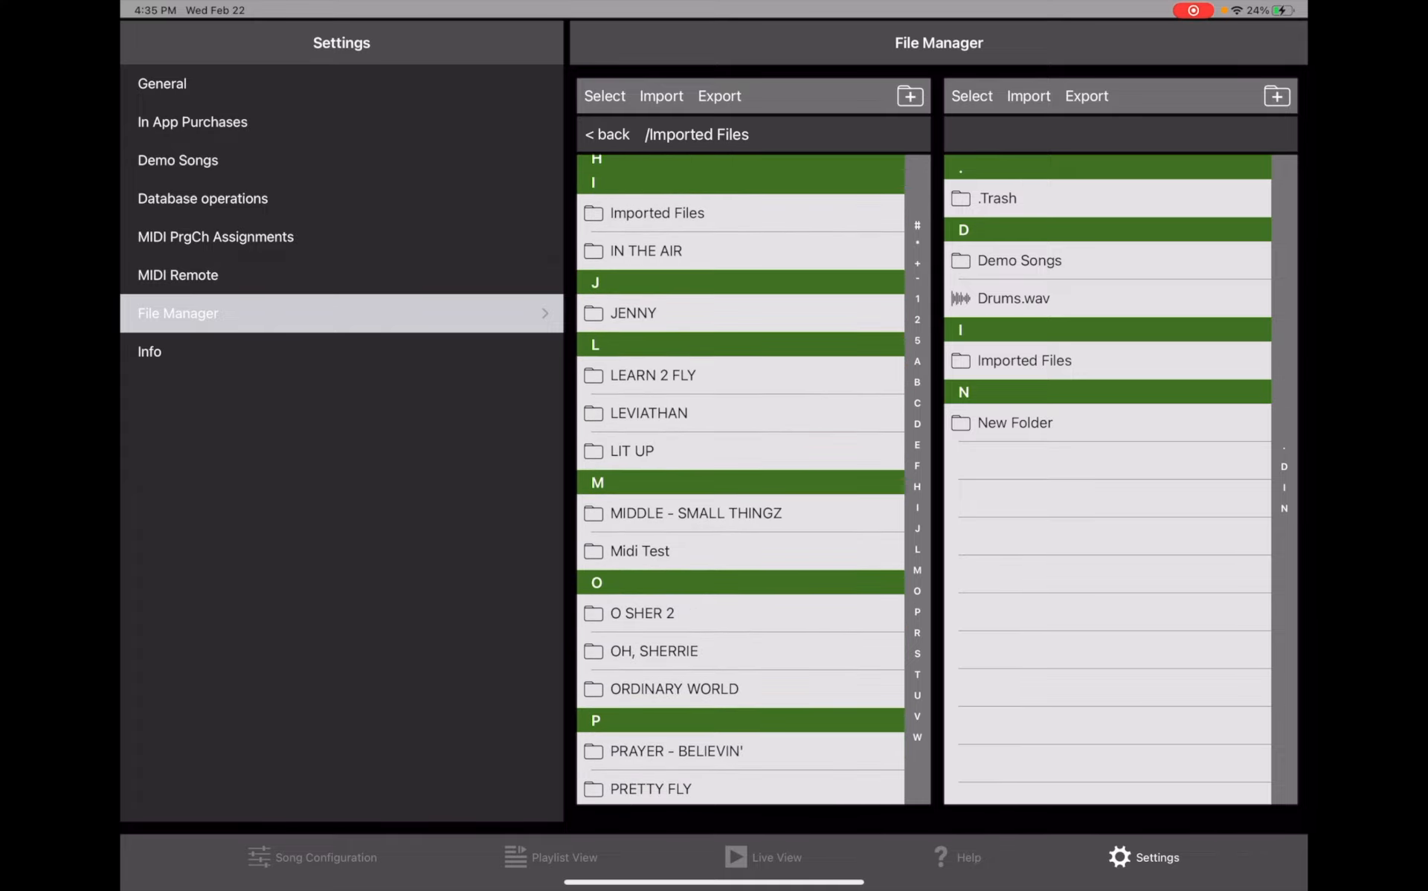
click(909, 96)
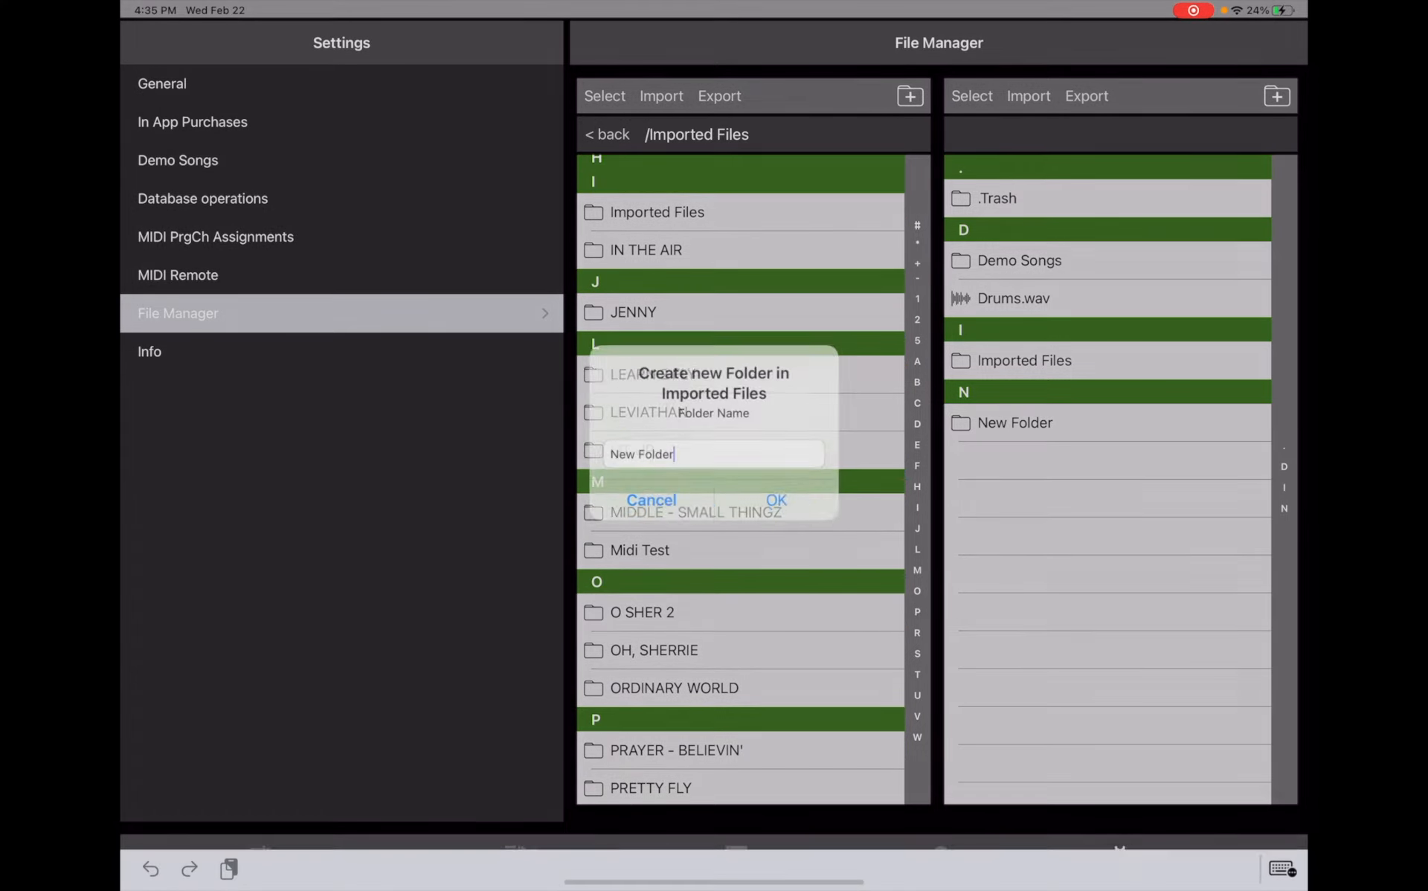
key(BackSpace)
key(BackSpace)
key(BackSpace)
key(BackSpace)
key(BackSpace)
key(BackSpace)
key(BackSpace)
key(BackSpace)
key(BackSpace)
key(BackSpace)
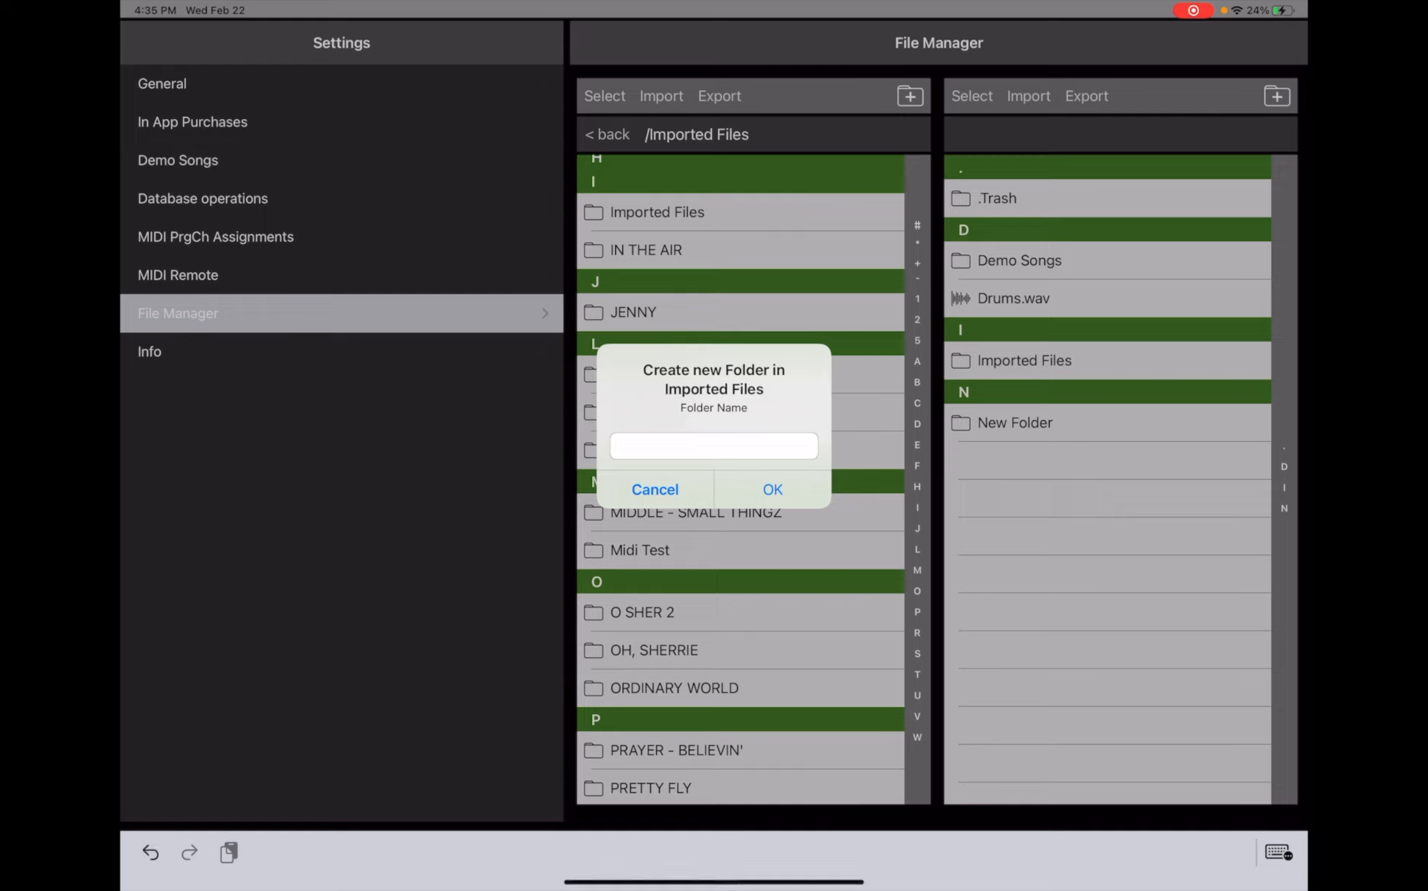
text(Midi Test 2)
key(Return)
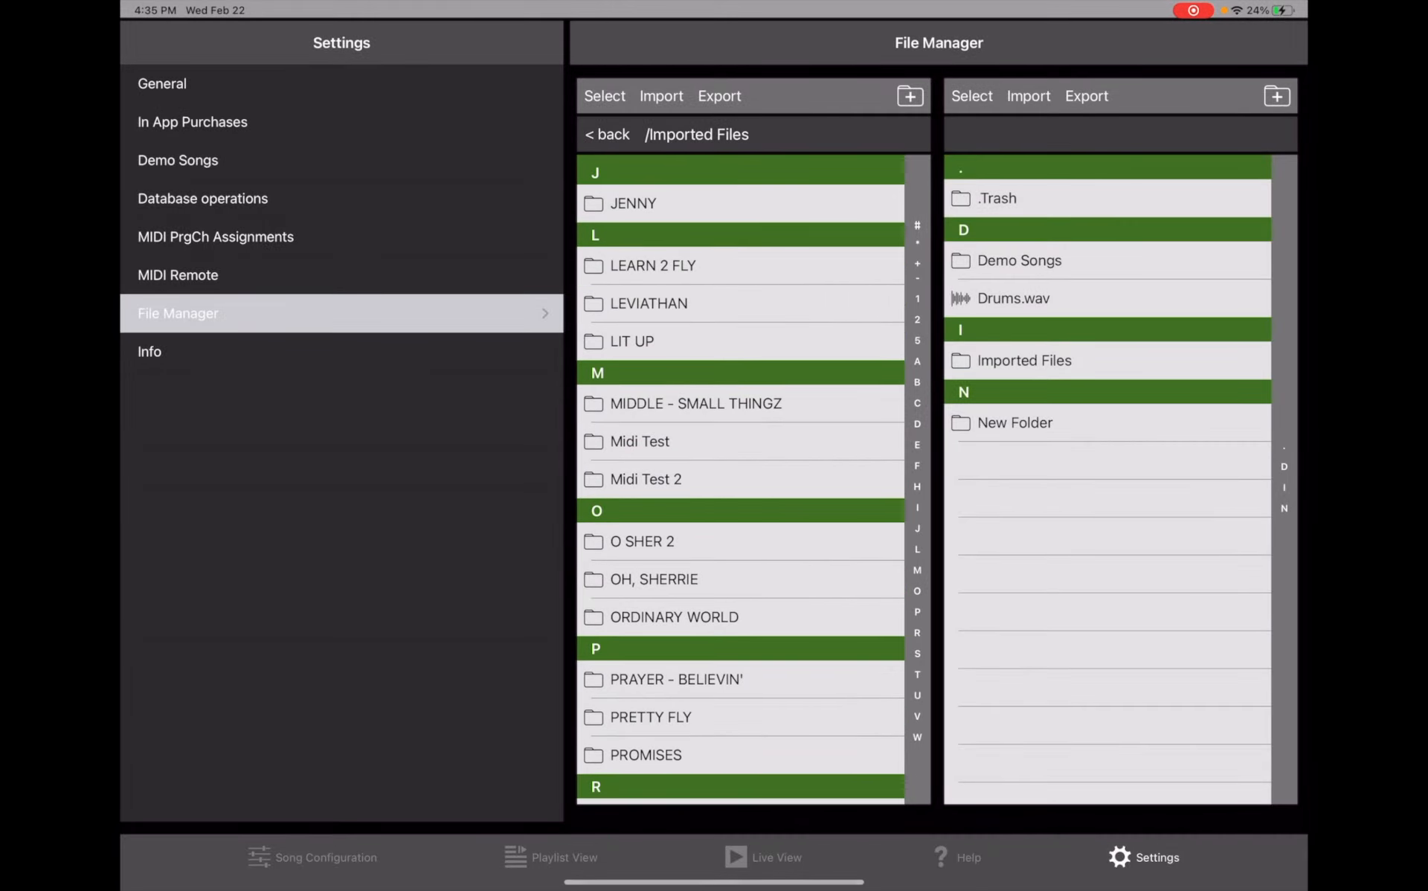
- Open Midi Test 2 and import the Multitracker MIDI test file from the iPad's Audio Files > MIDI Test 2 folder
click(645, 480)
click(661, 96)
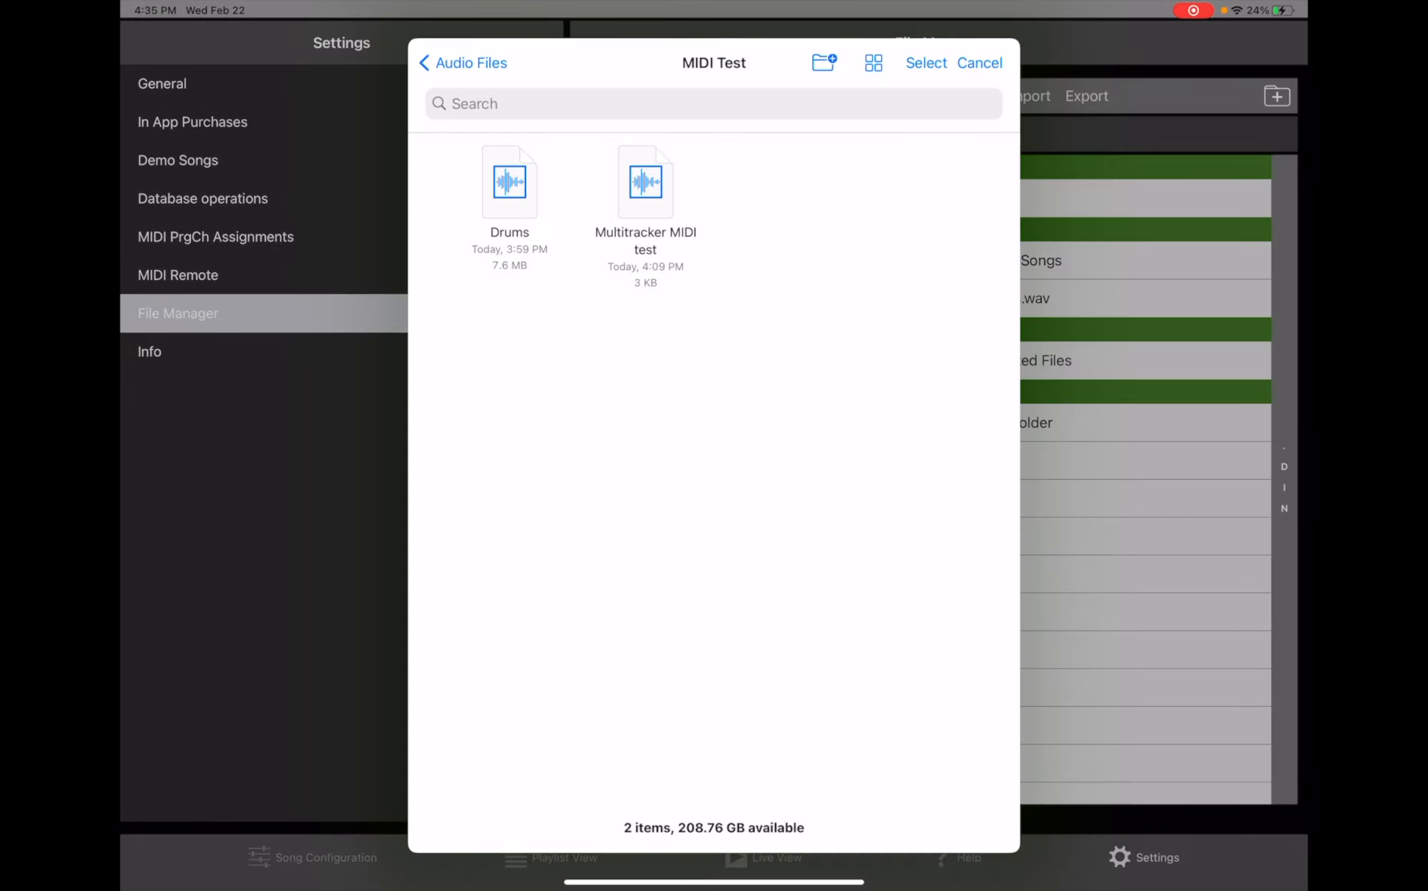
click(464, 63)
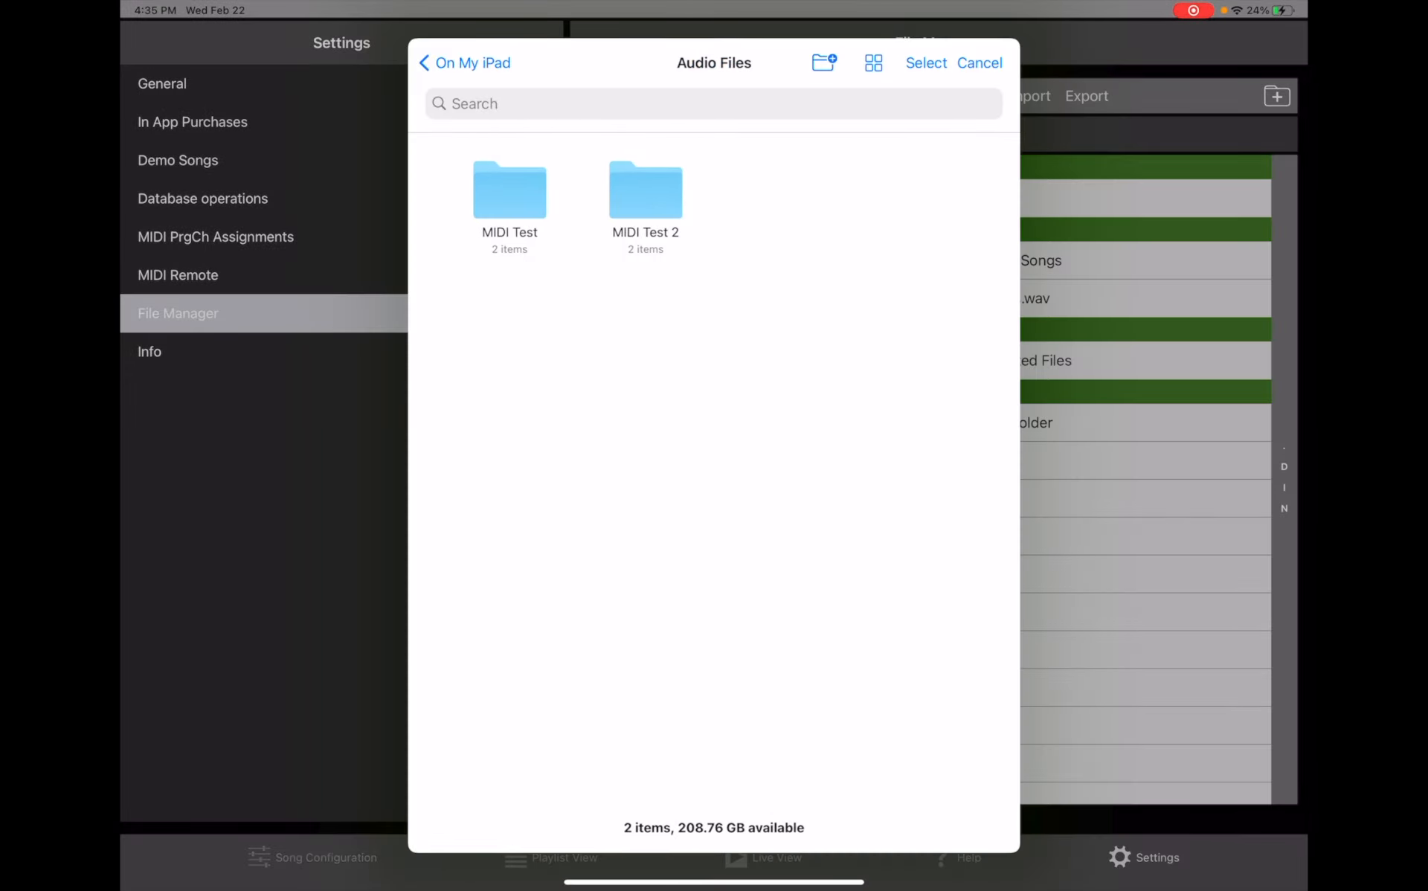
click(464, 63)
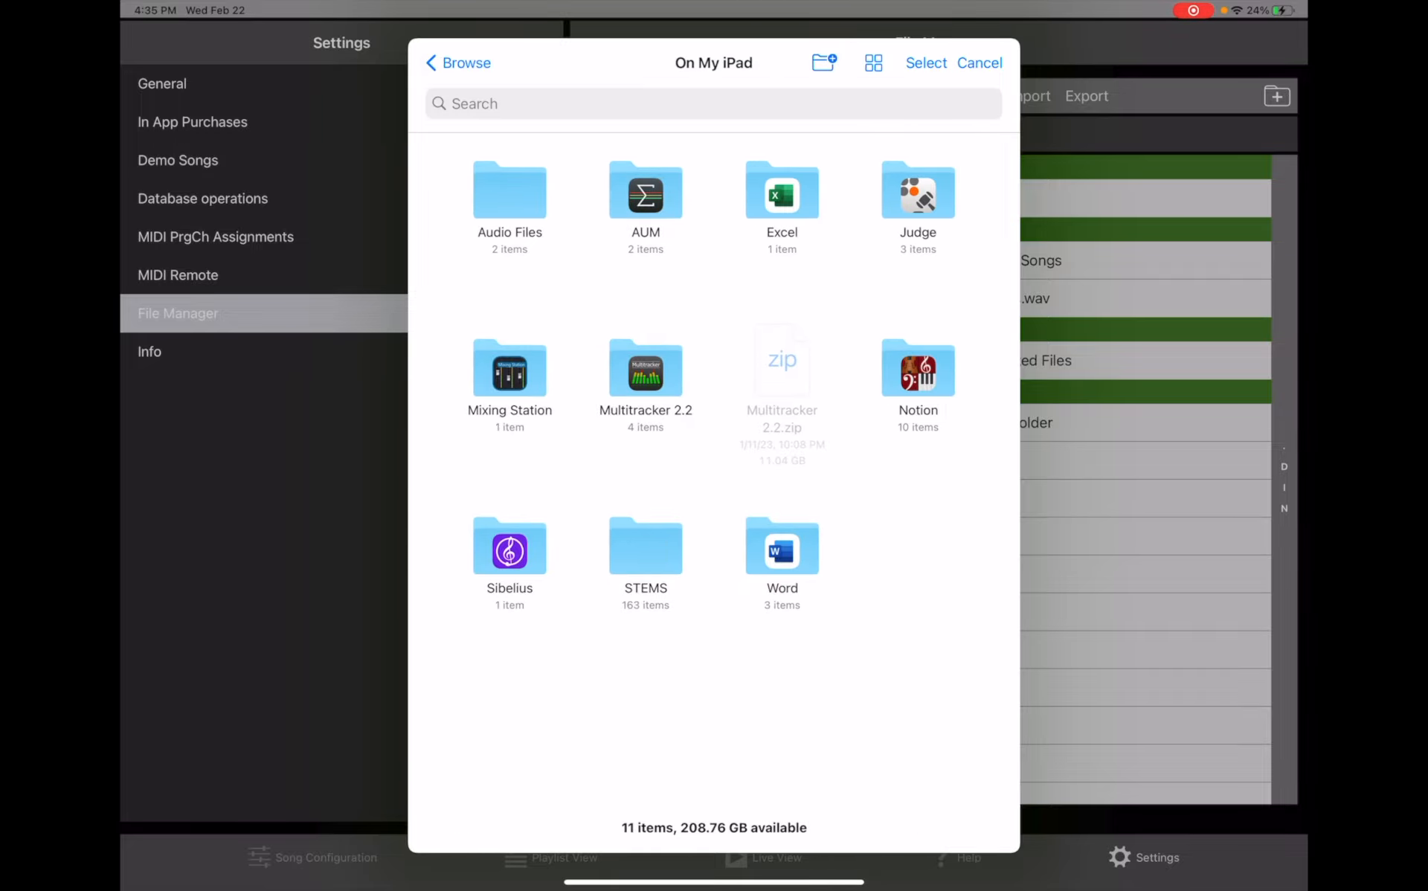
click(509, 190)
click(645, 190)
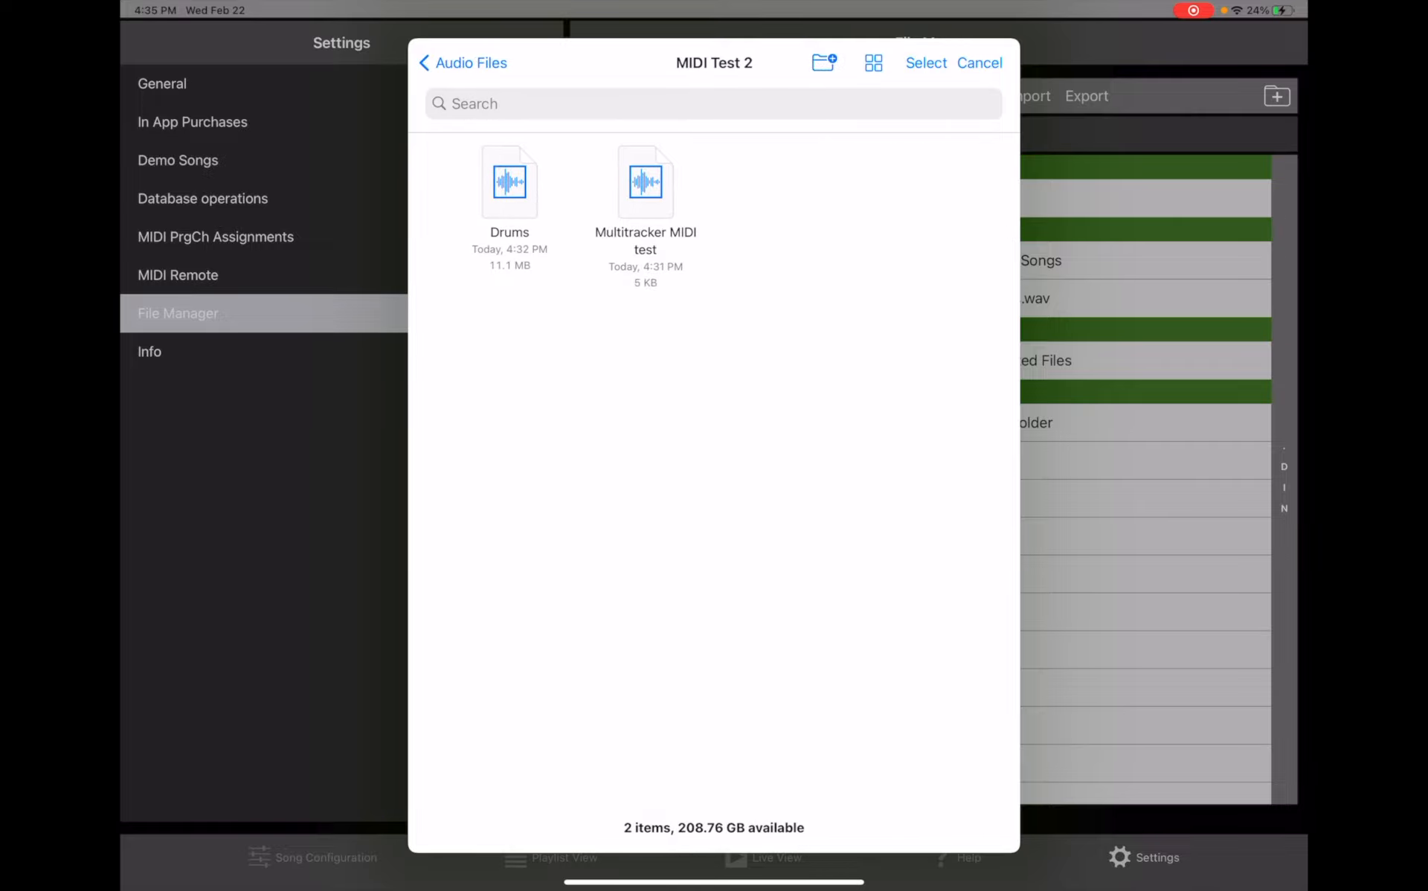
click(646, 190)
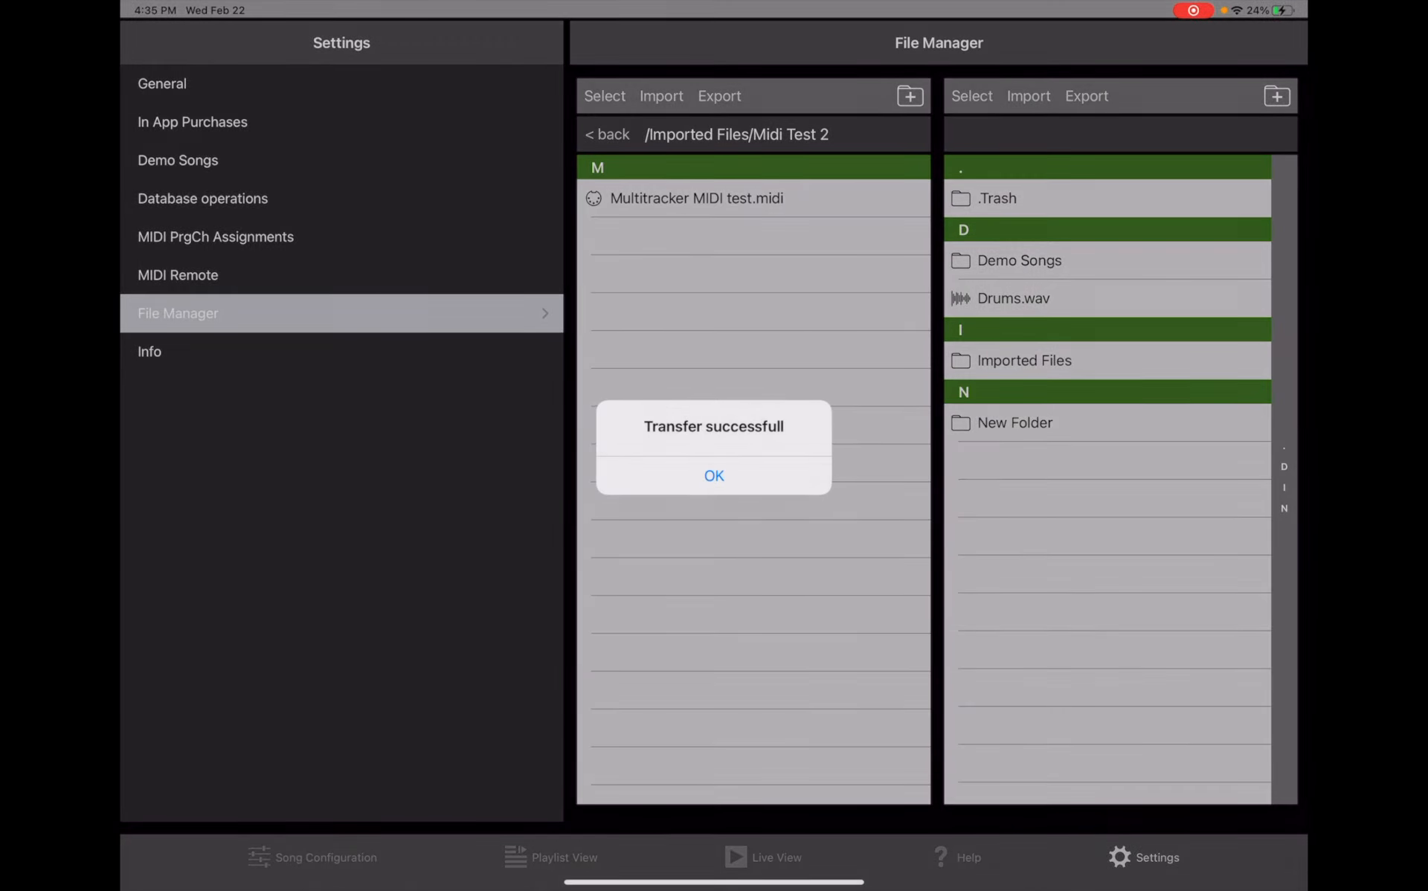
click(714, 476)
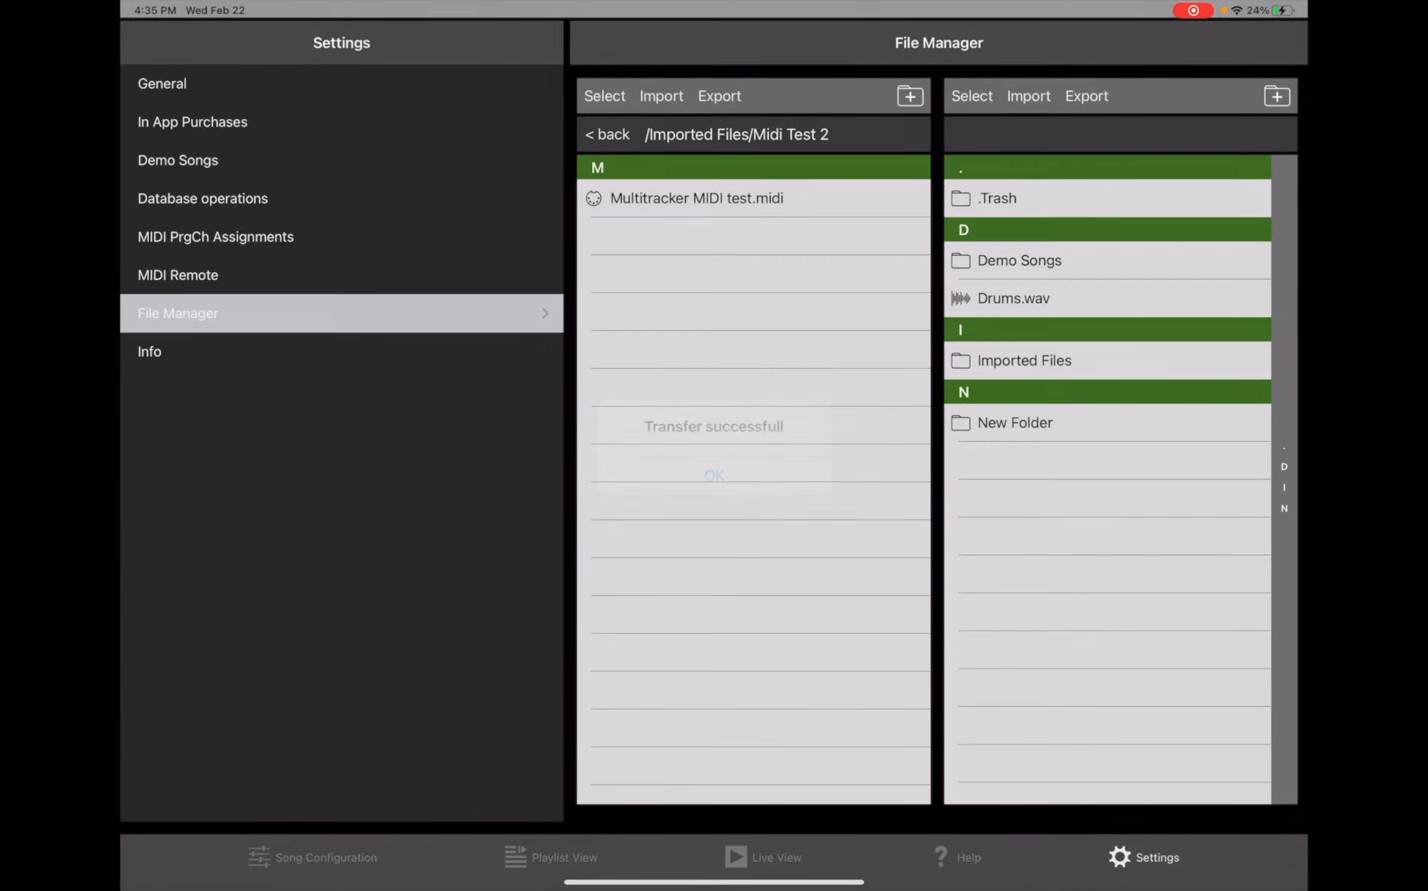
- Import the Drums audio file from MIDI Test 2 into the same folder
click(661, 96)
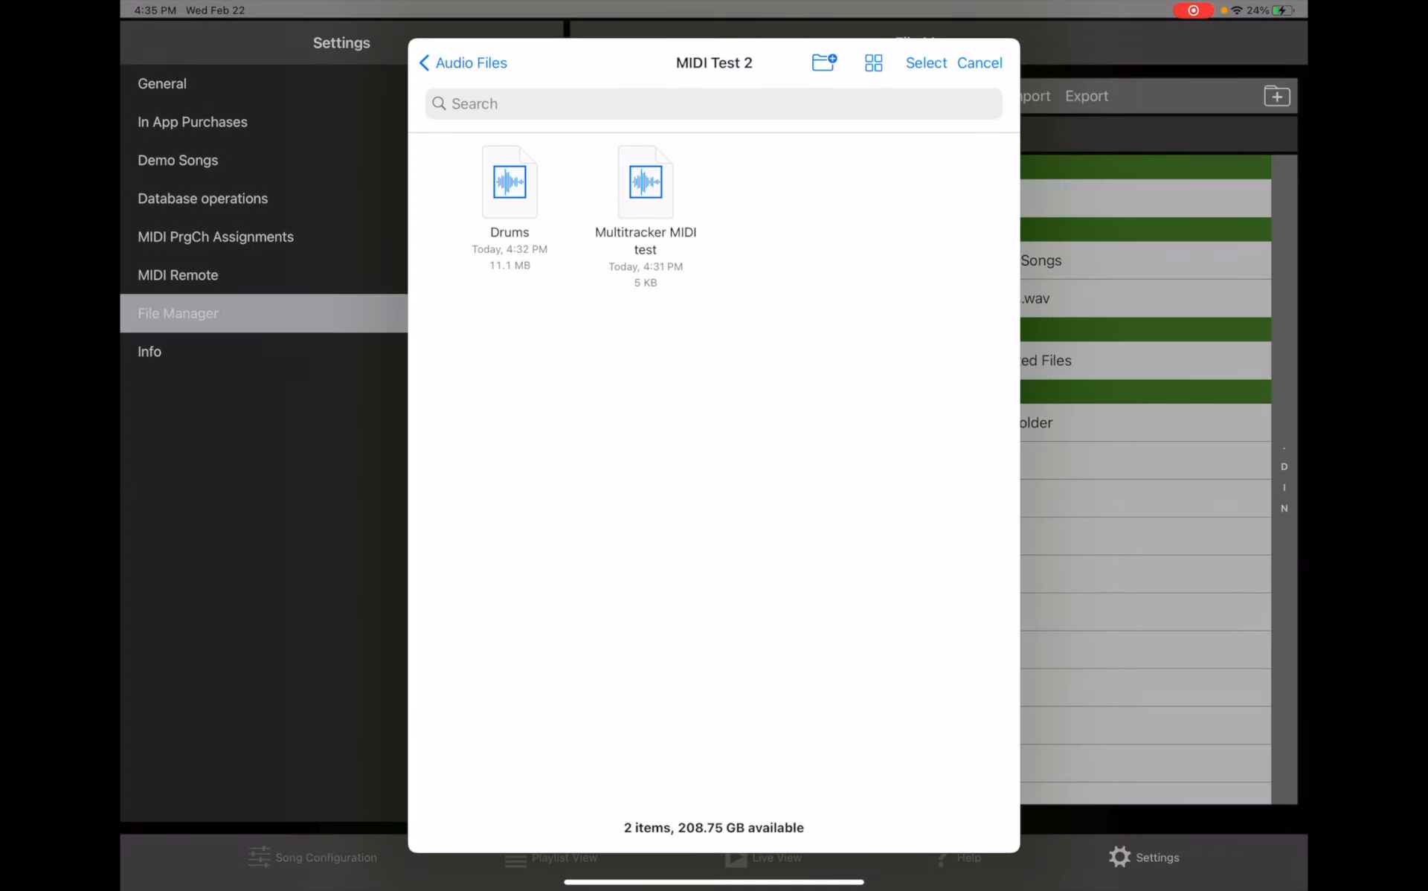
click(509, 182)
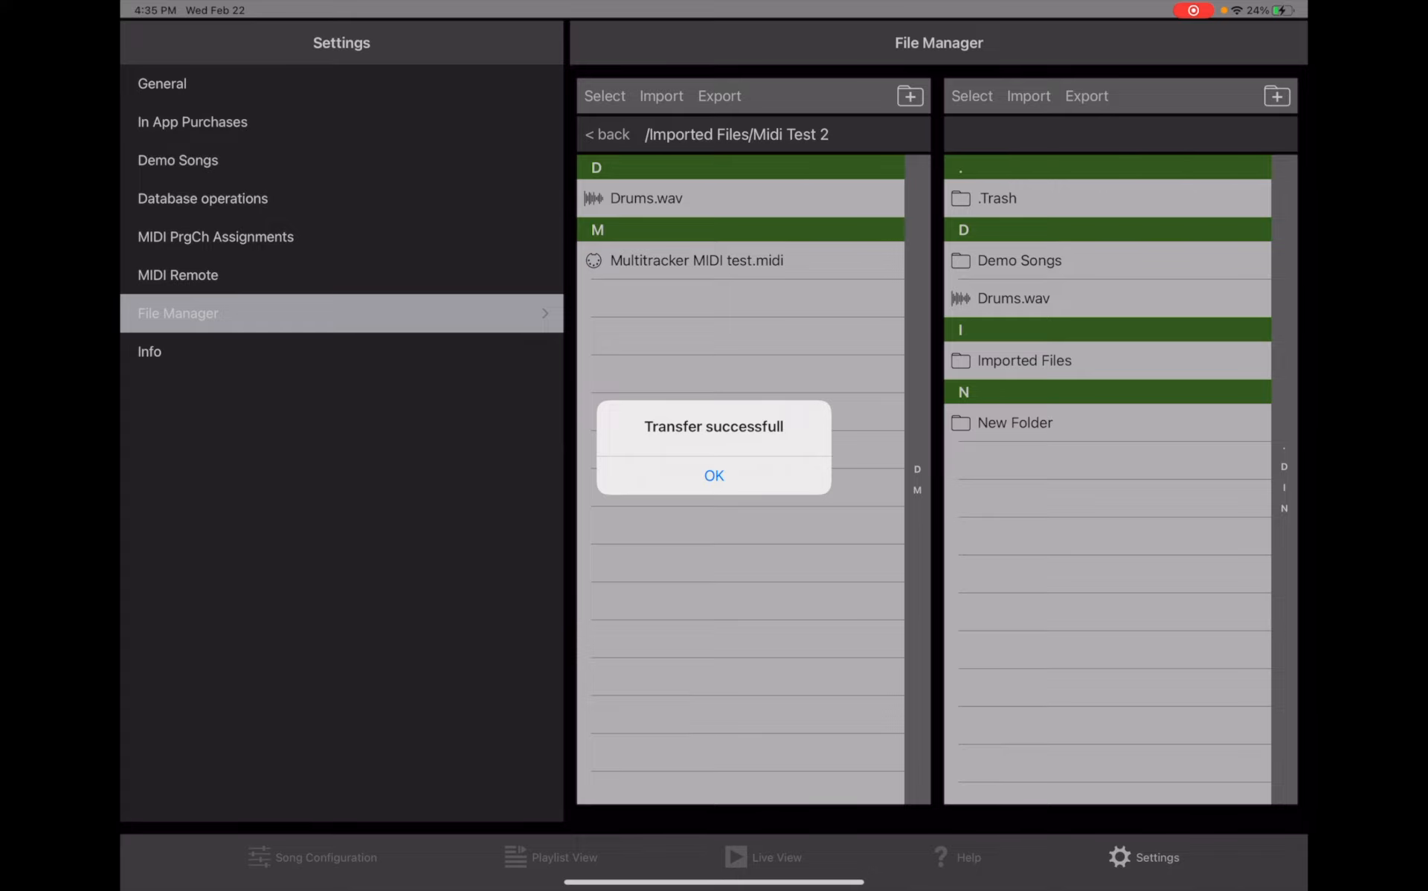
click(713, 475)
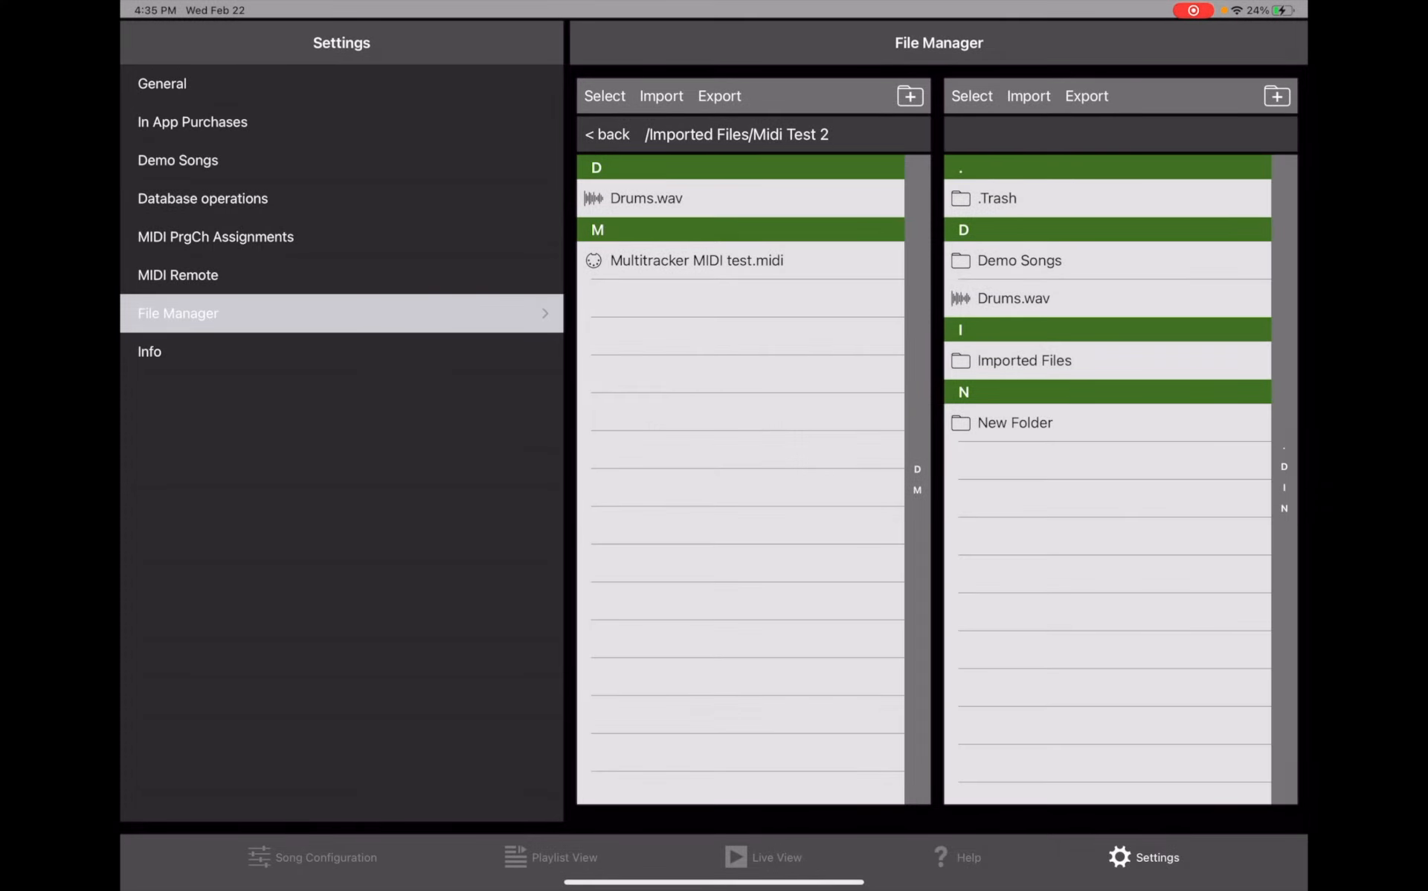
- In Song Configuration, open Imported Files > Midi Test 2 and load Multitracker MIDI test.midi and Drums.wav into the song
click(313, 857)
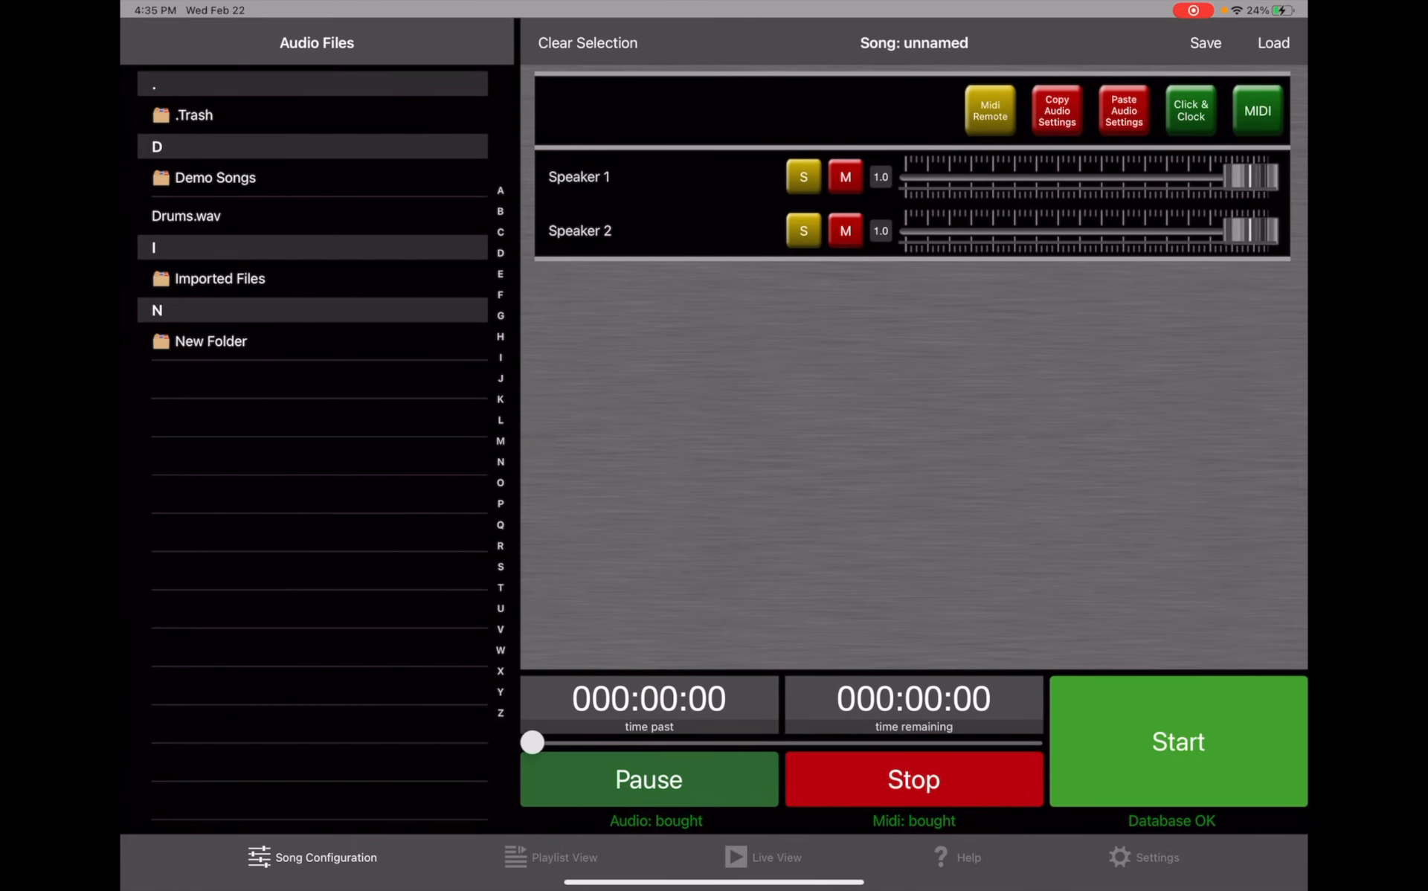
click(220, 278)
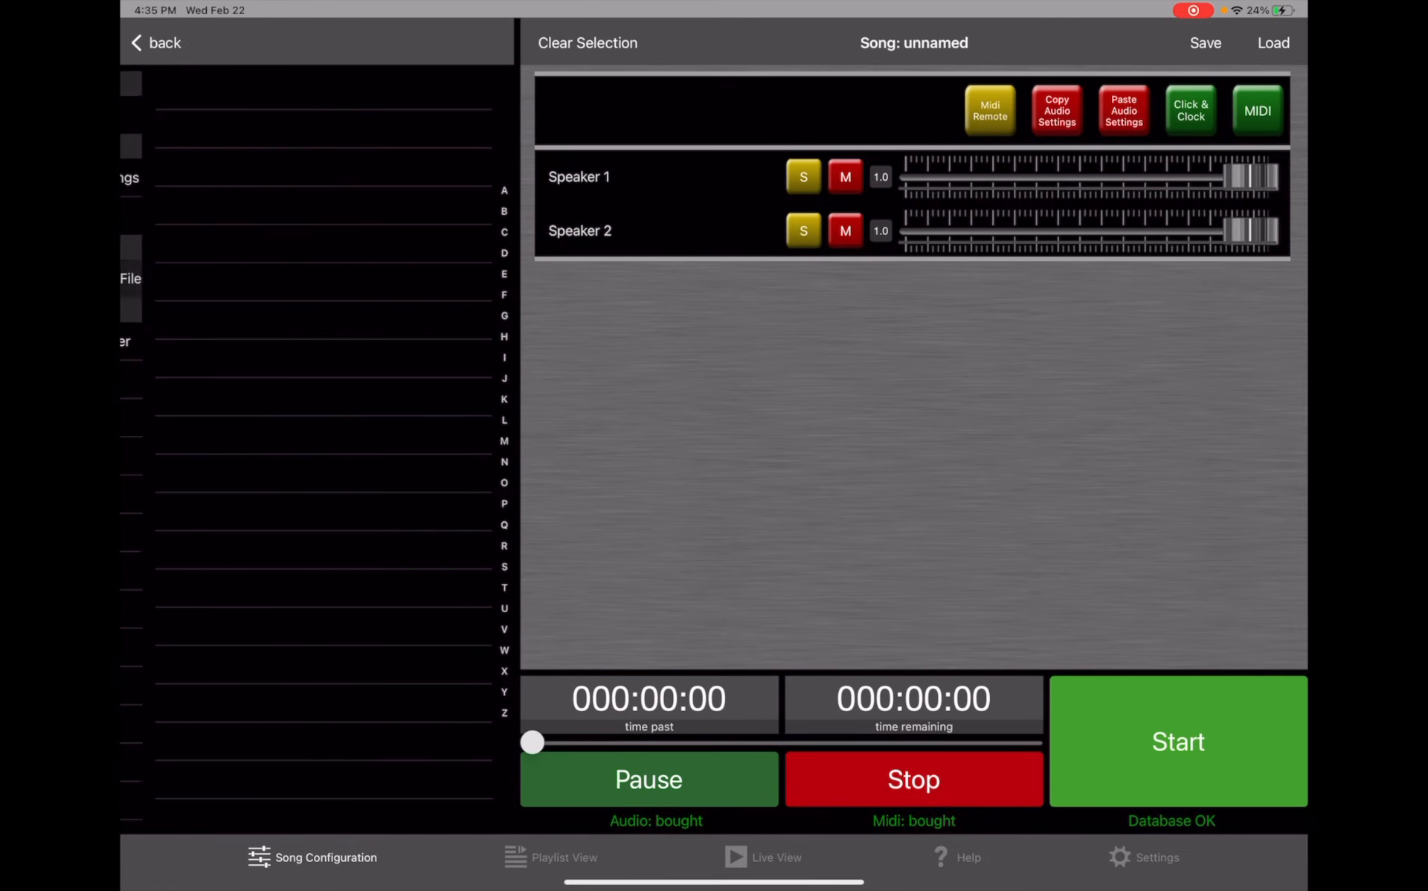
scroll(312, 446, down, 5)
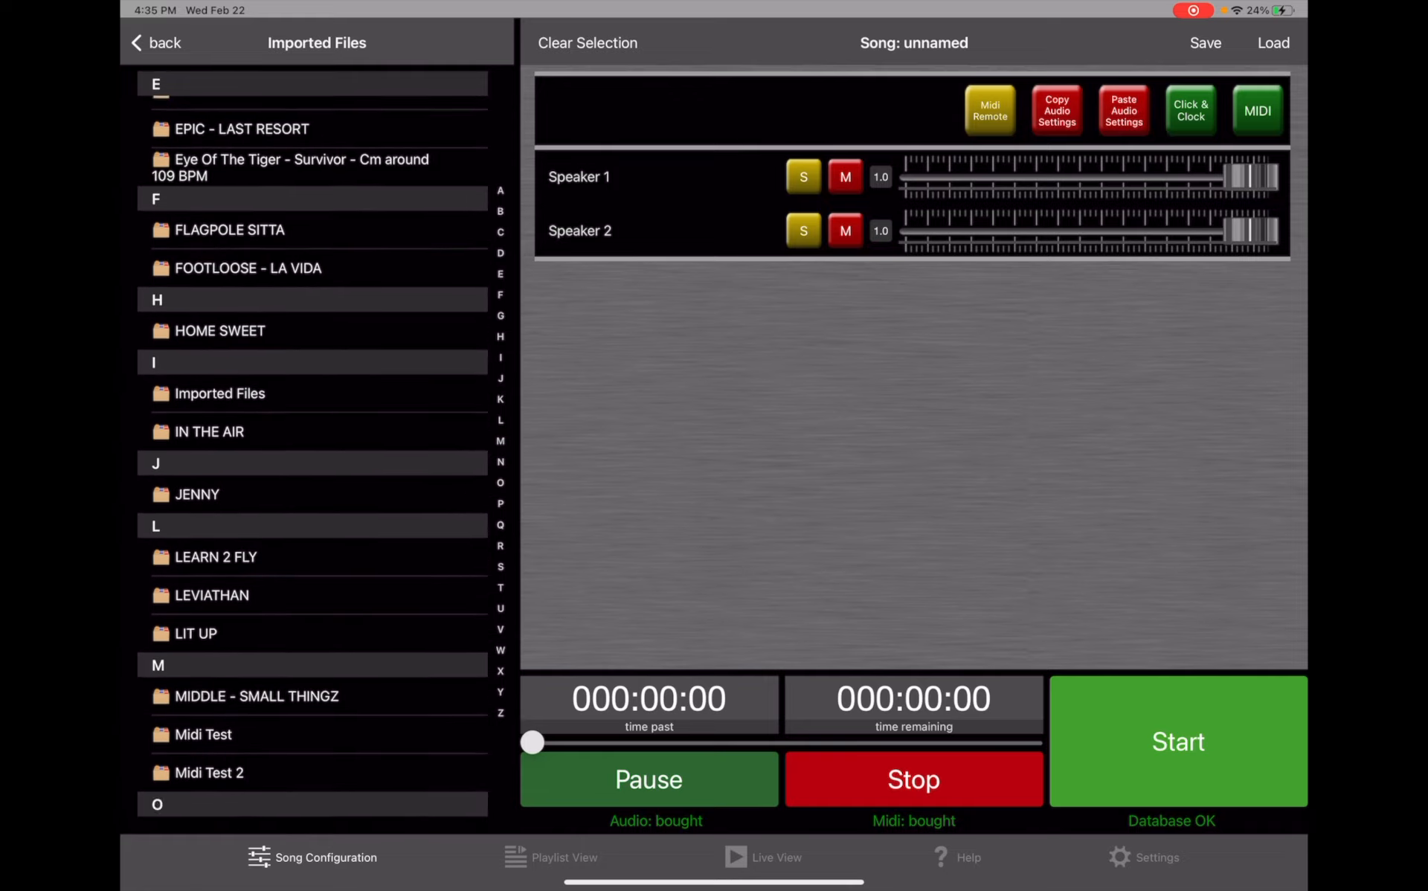
click(209, 552)
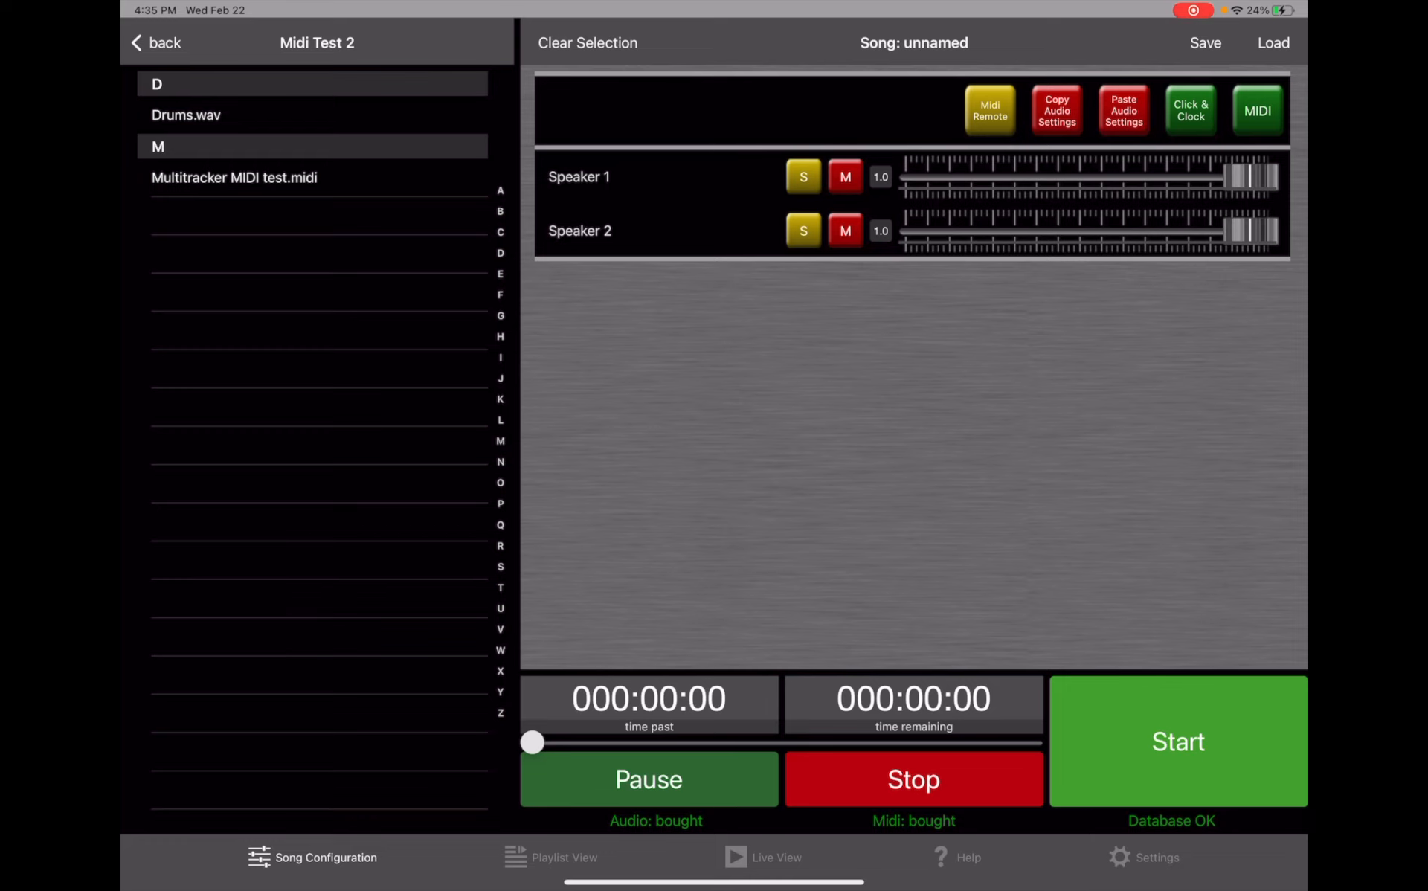
click(235, 177)
click(186, 115)
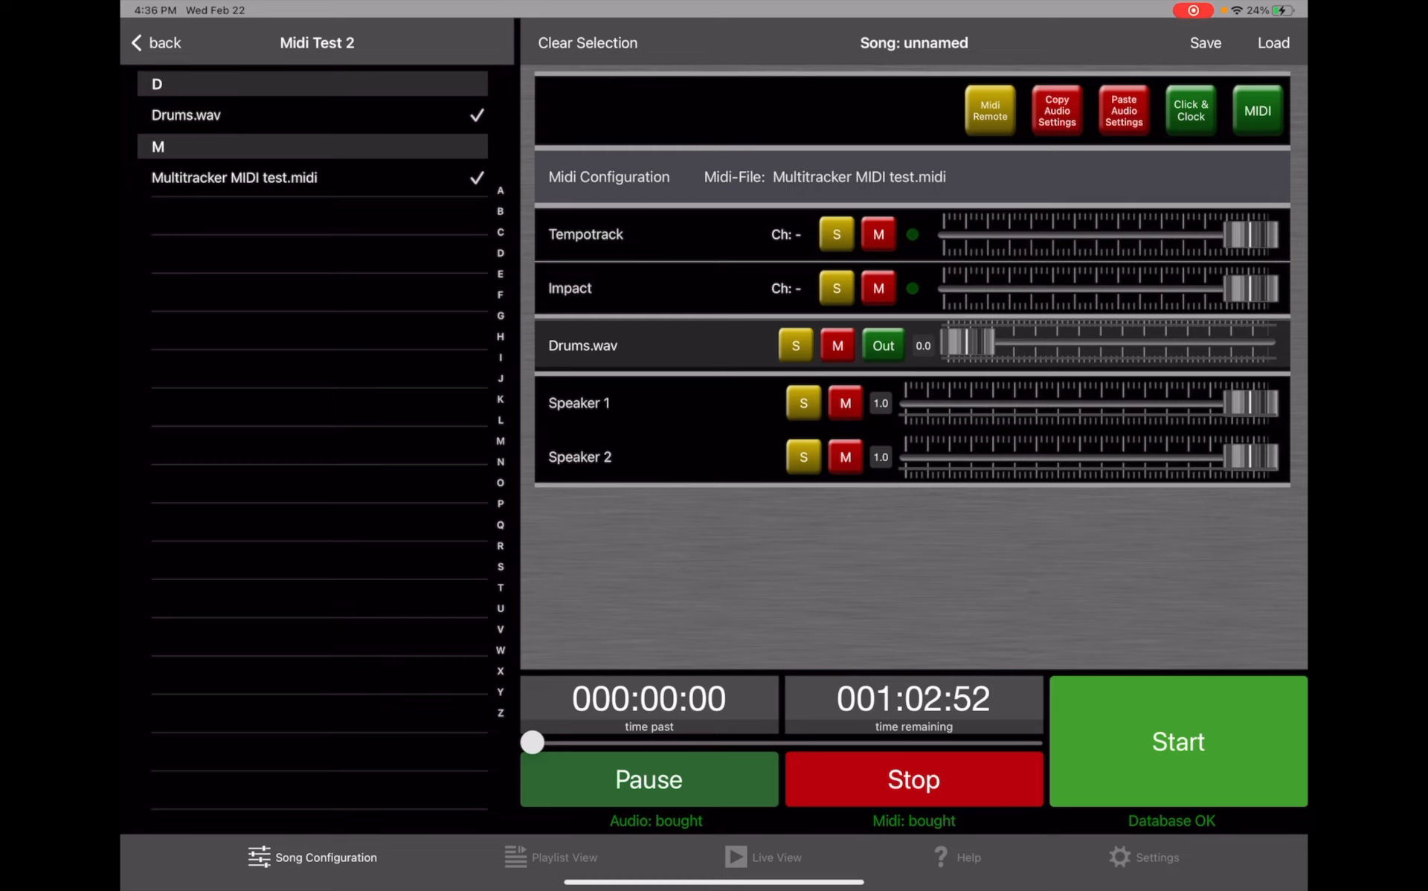
- Open Click & Clock and route the Generic Click output to both Speaker 1 and Speaker 2
click(1191, 110)
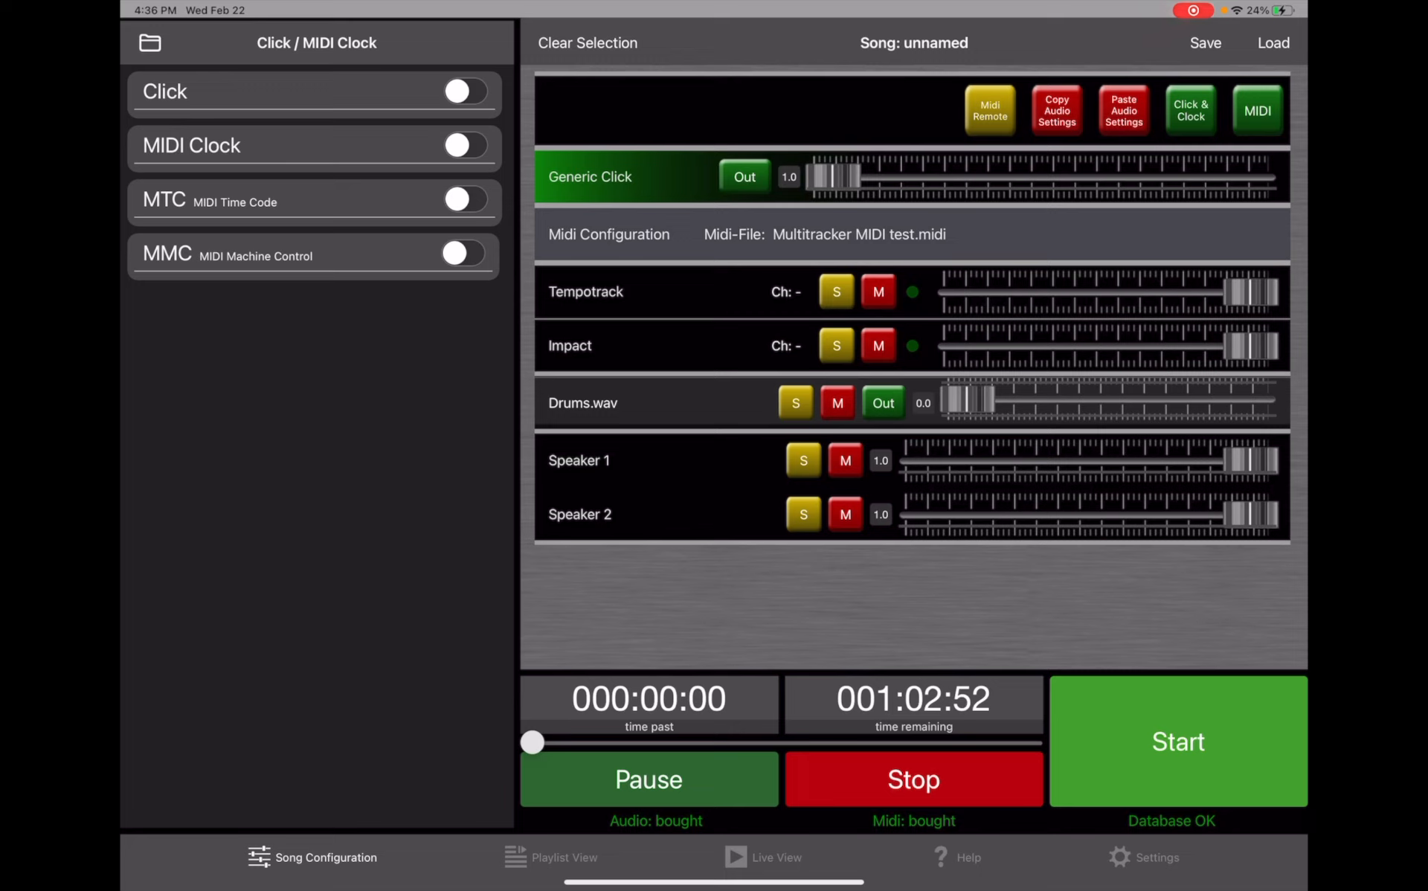
click(743, 176)
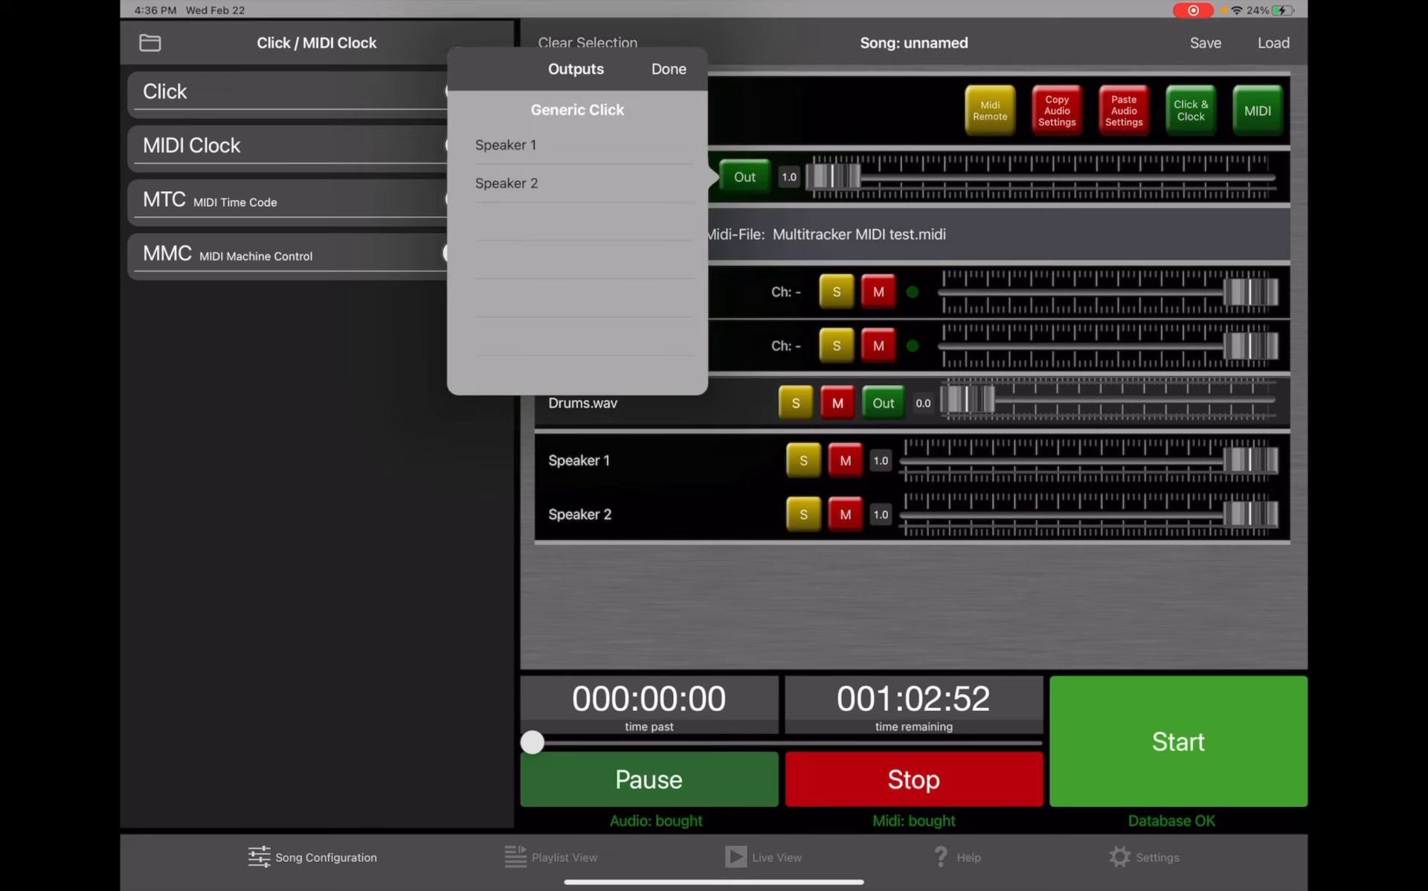
click(577, 145)
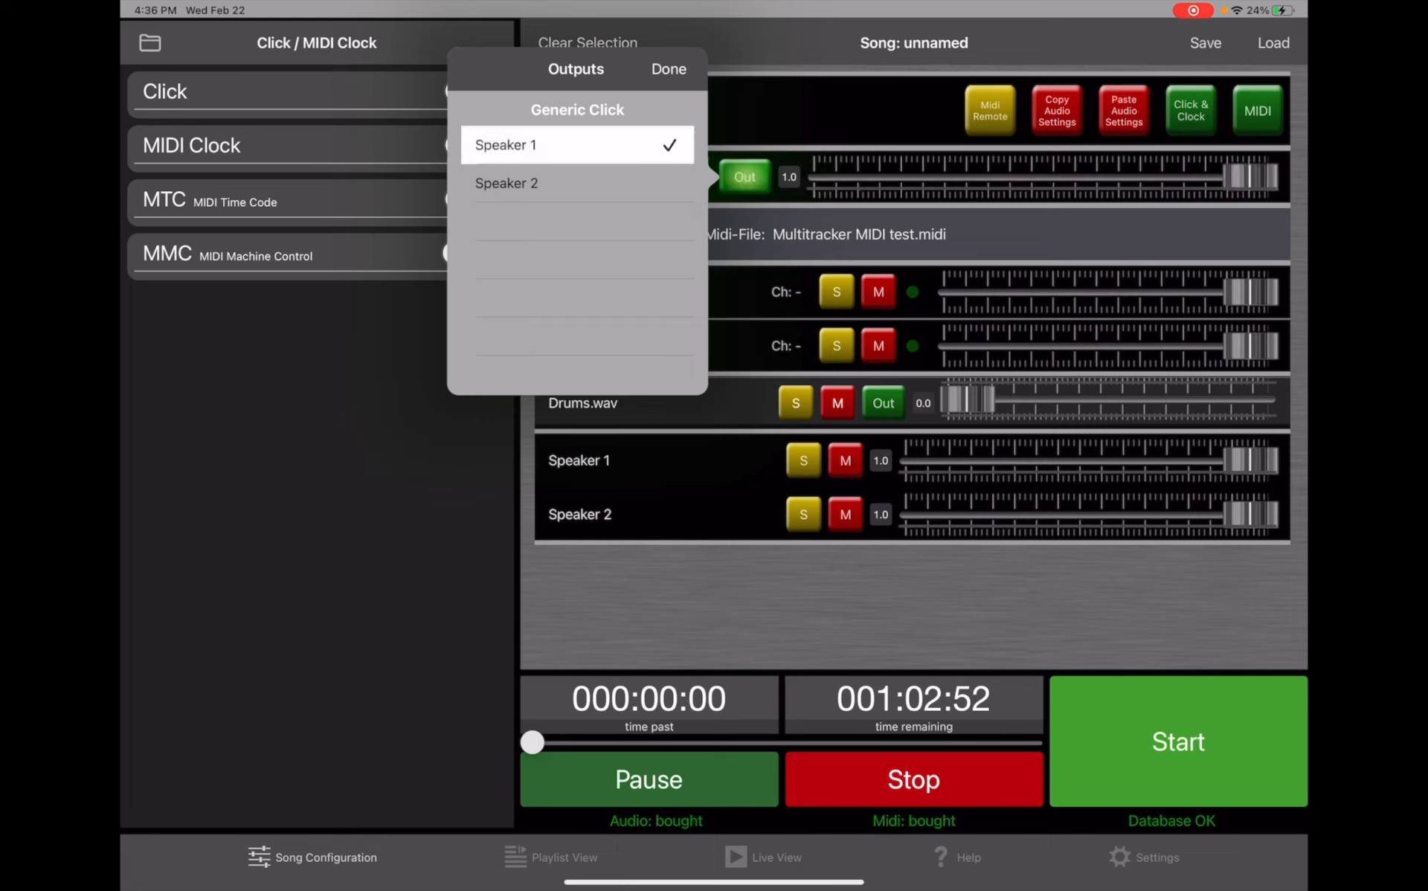
click(576, 183)
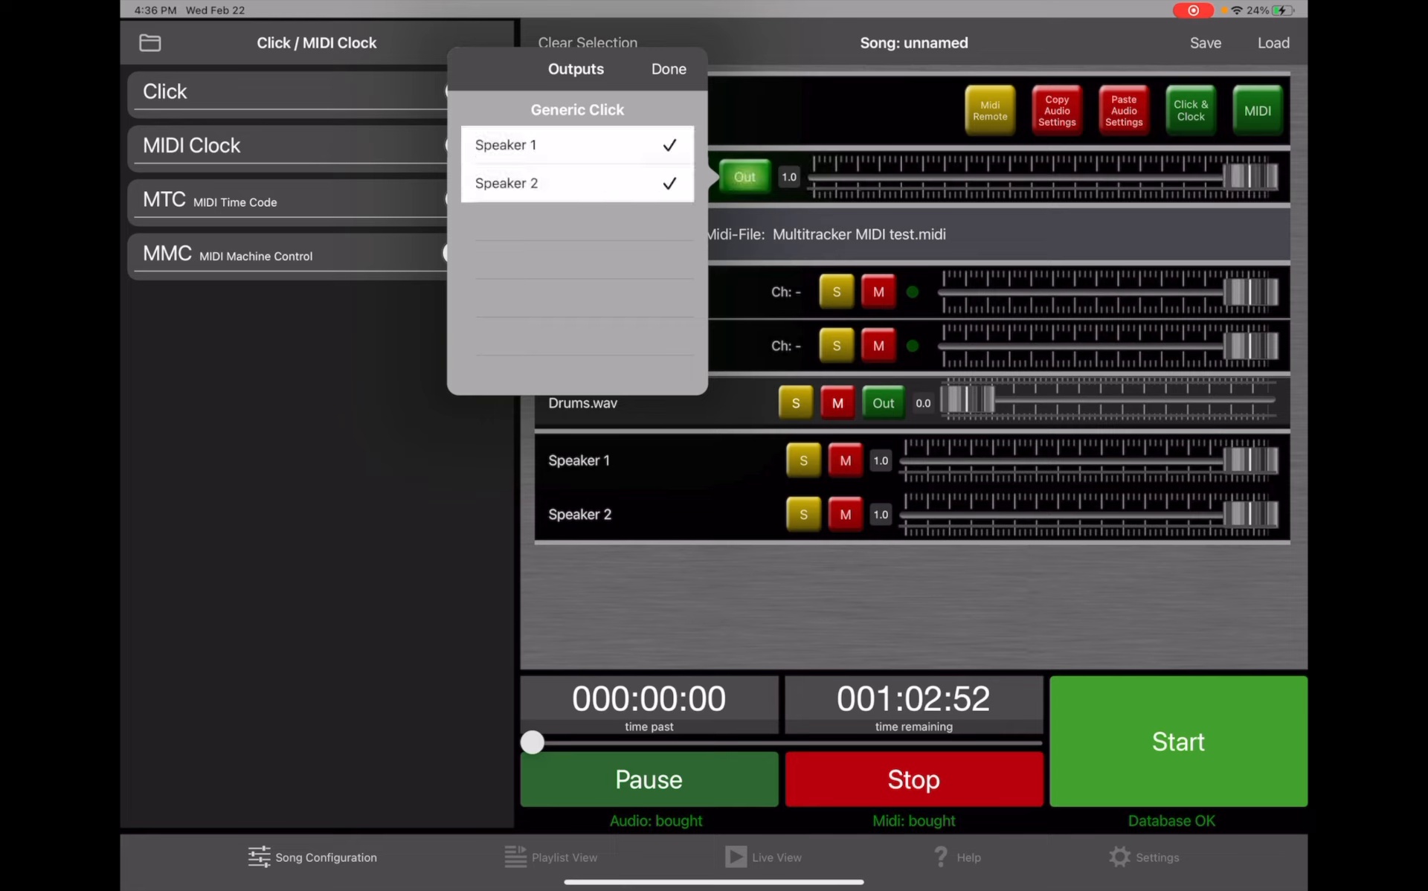
click(668, 69)
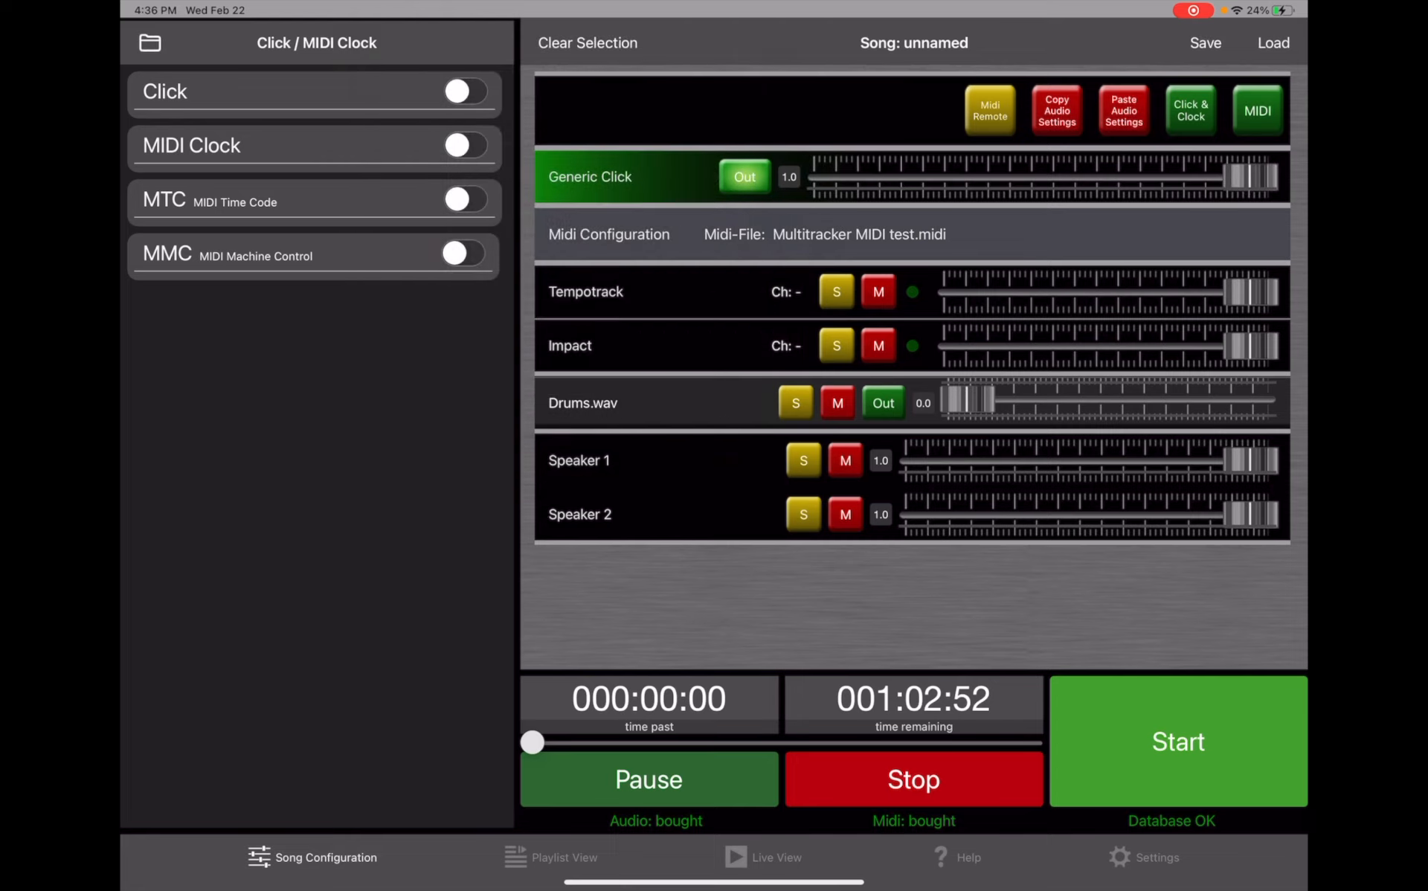
- Route Drums.wav's left channel to Speaker 1 and its right channel to Speaker 2
click(627, 403)
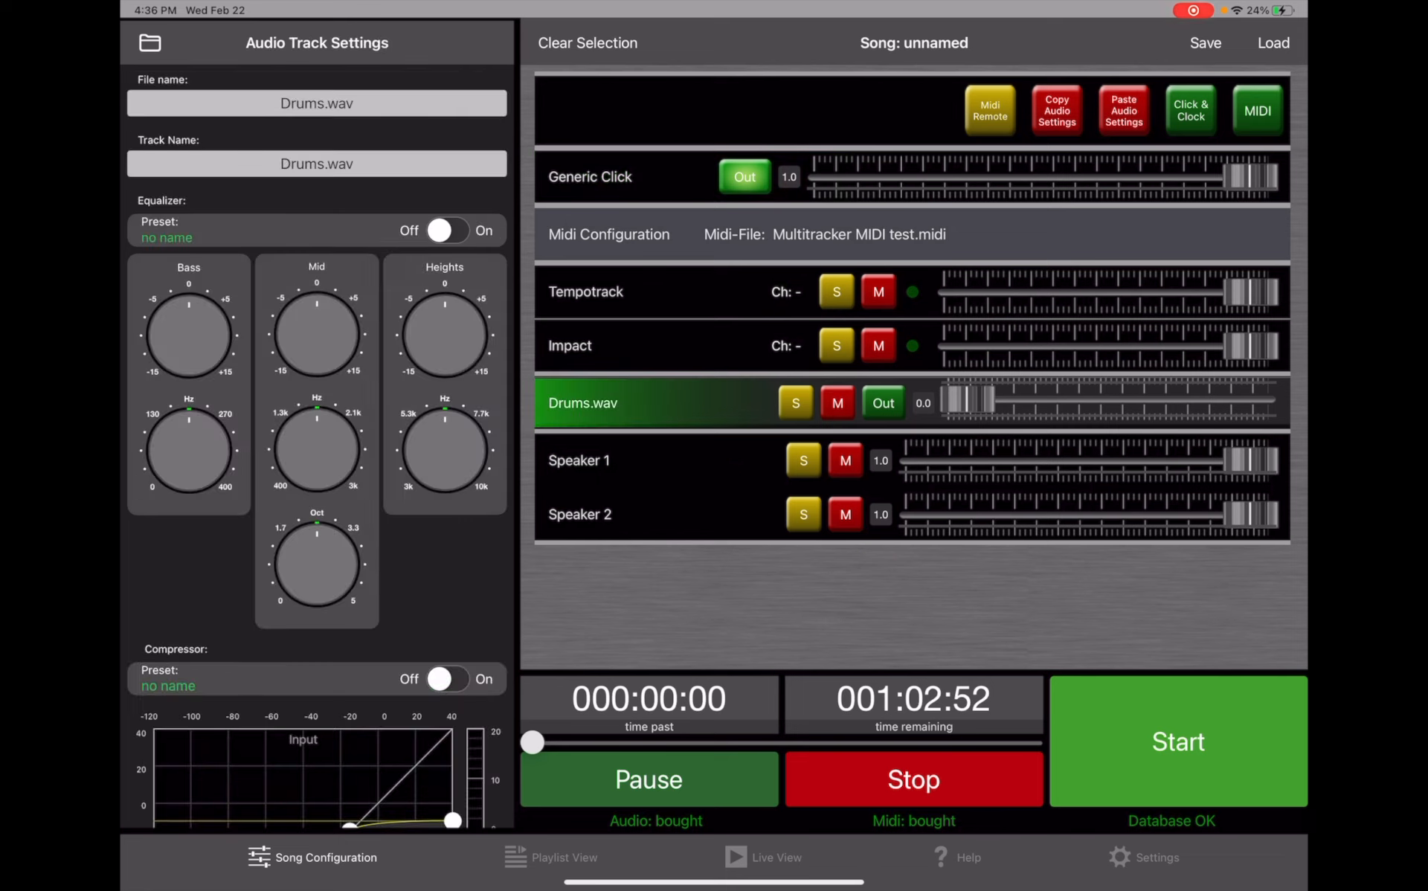
click(883, 403)
click(465, 328)
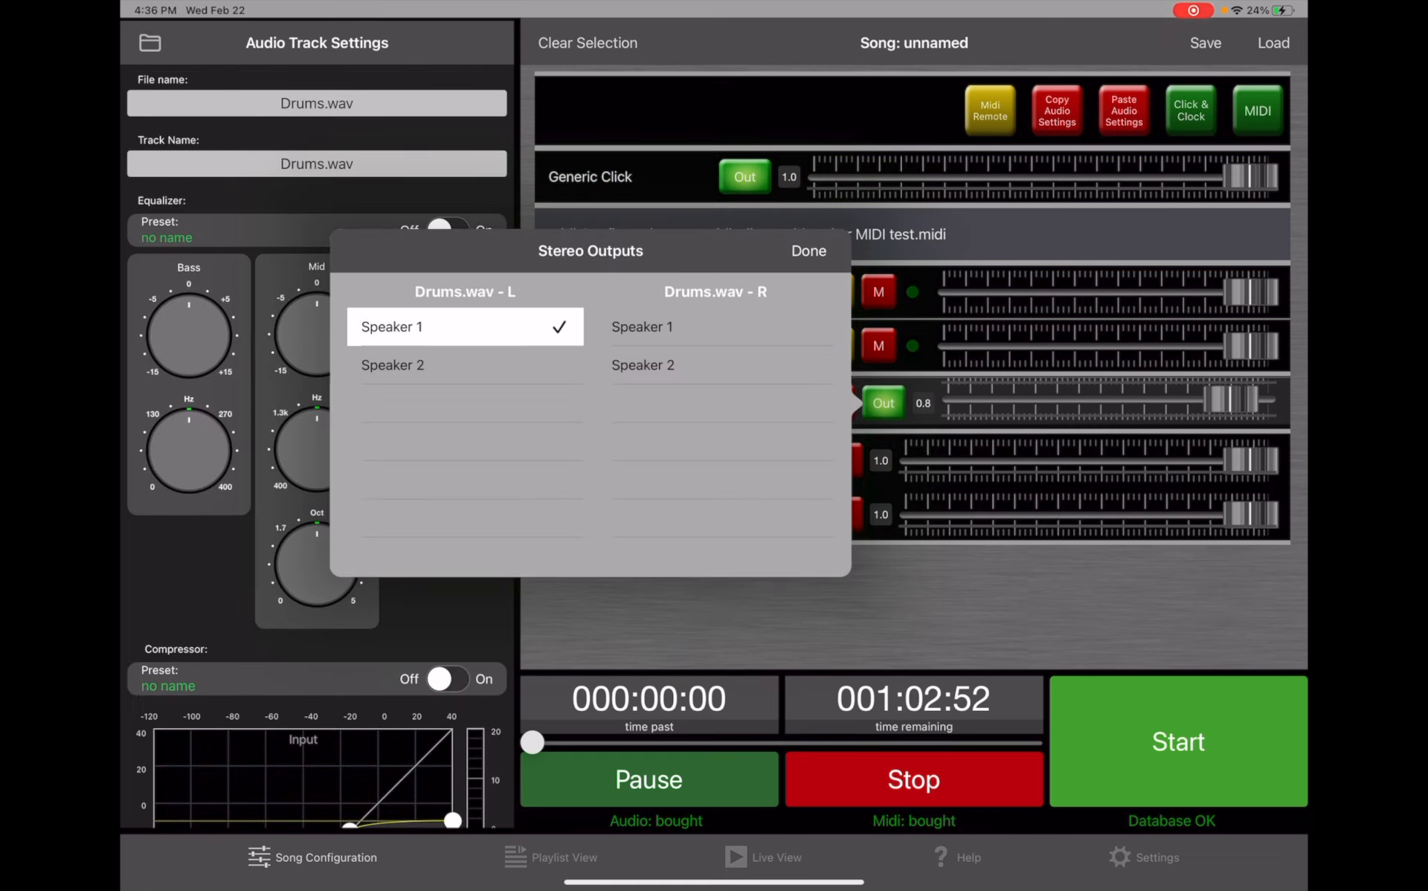
click(715, 365)
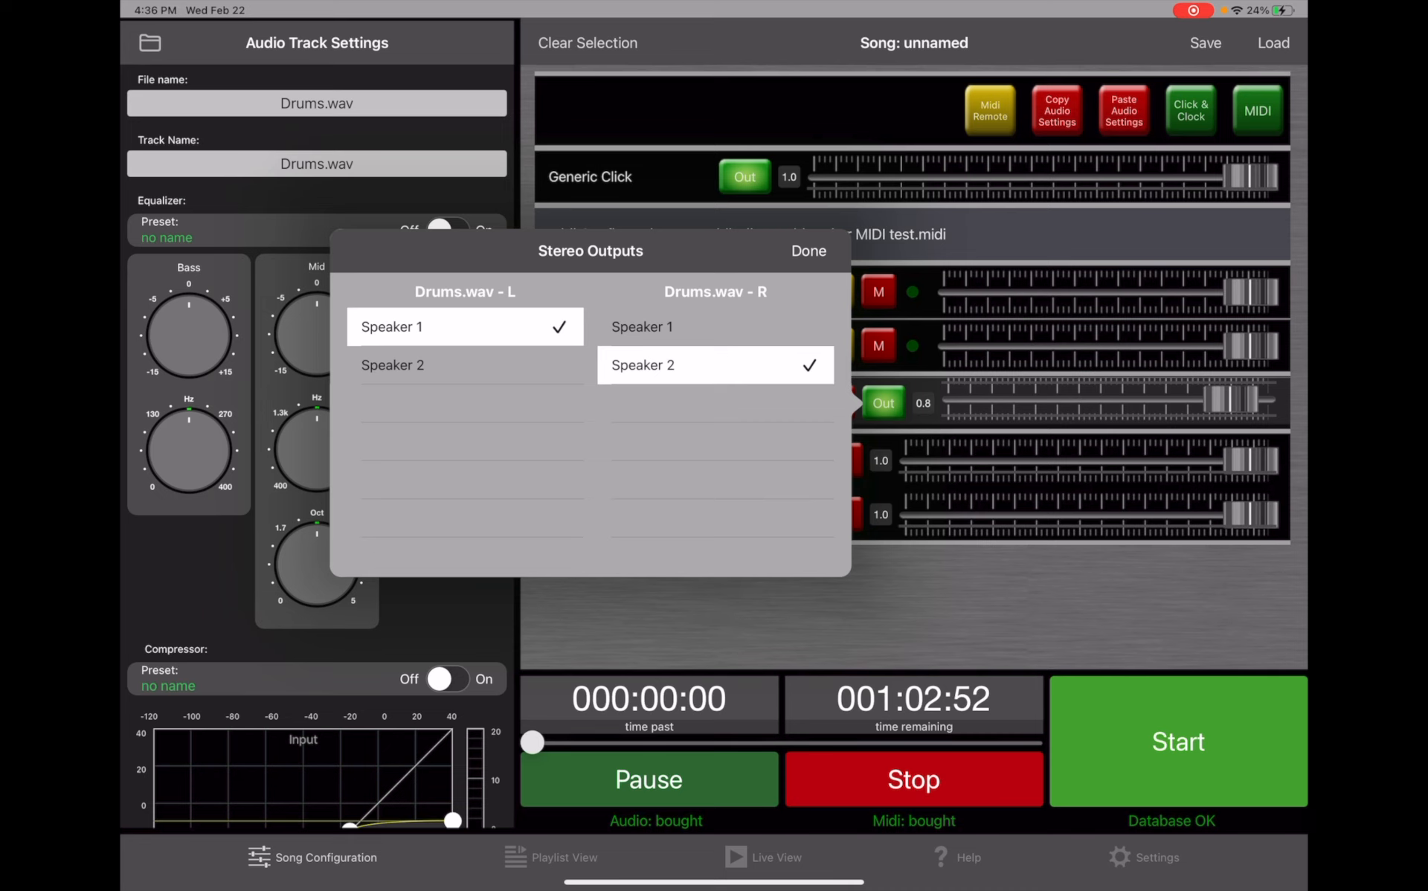
click(808, 250)
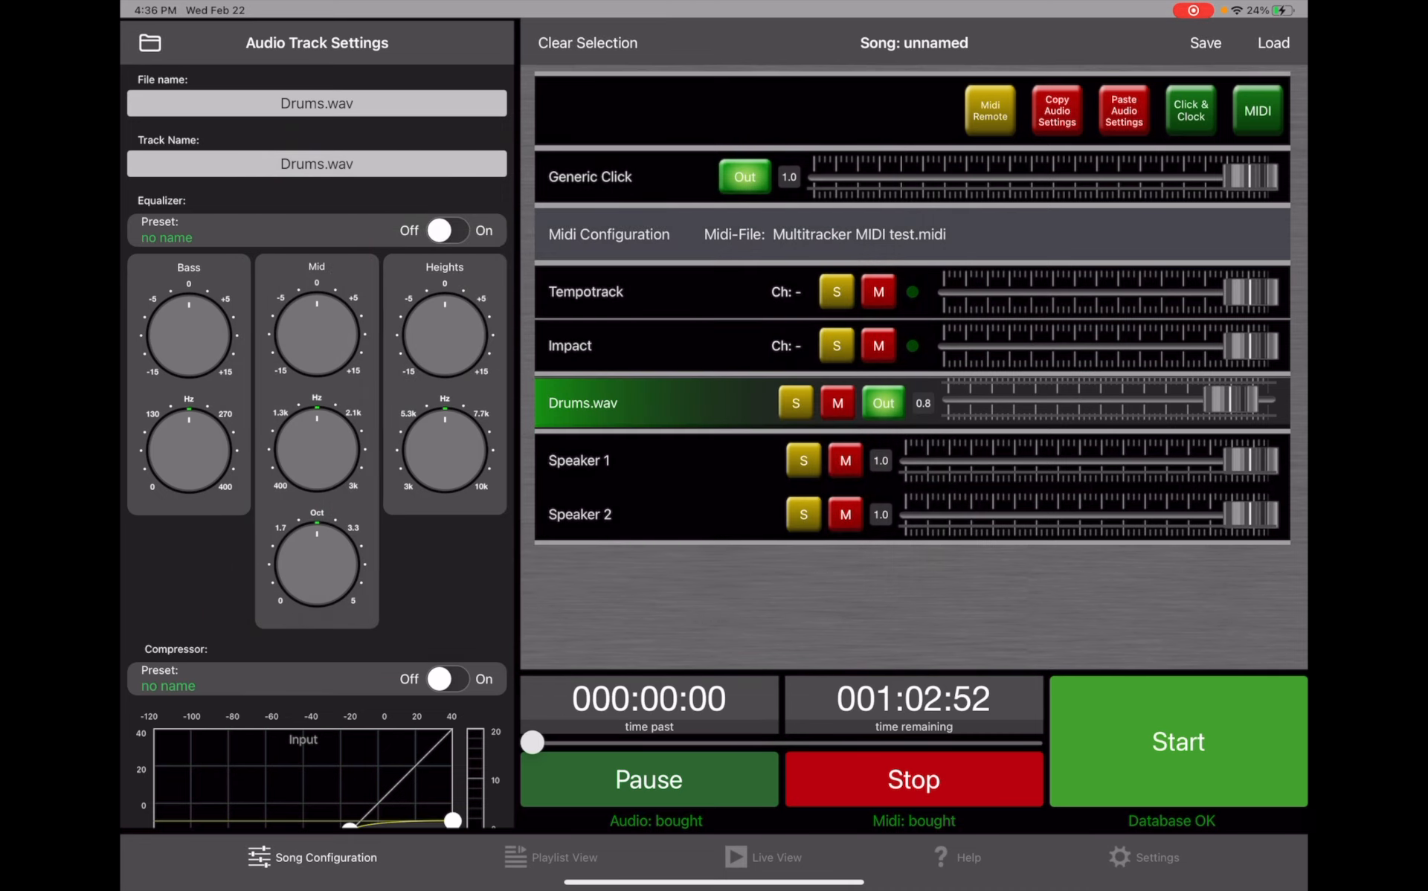
- Set the Drums.wav track volume to 0.75
mouse_move(1230, 403)
mouse_down()
mouse_move(1160, 402)
mouse_move(1230, 402)
mouse_up()
mouse_move(1249, 177)
mouse_down()
mouse_move(1136, 176)
mouse_move(1249, 176)
mouse_up()
drag(1232, 400, 1226, 400)
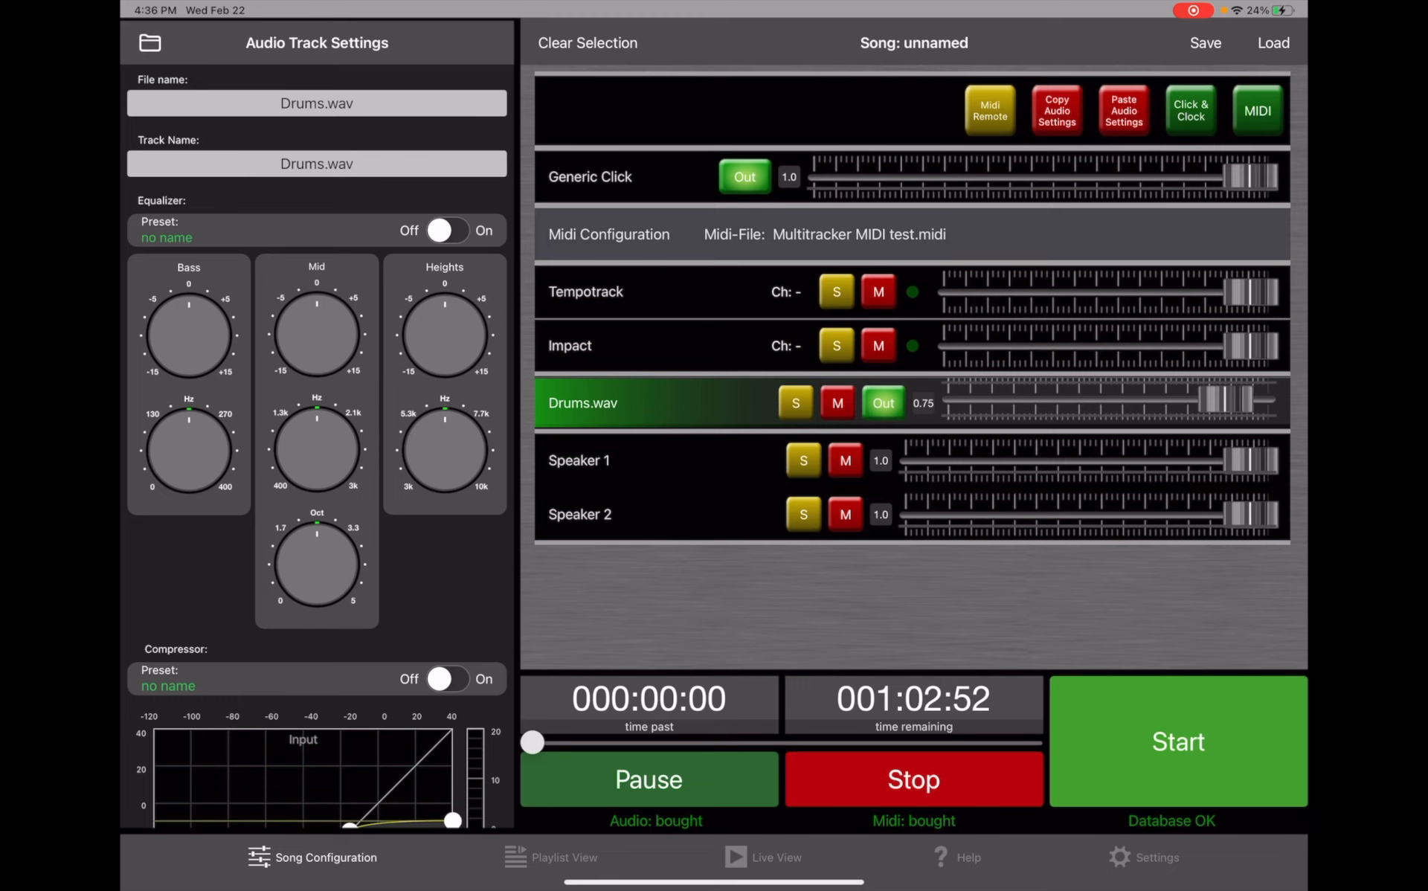
- Enable the Click for the Generic Click track and start song playback
click(590, 177)
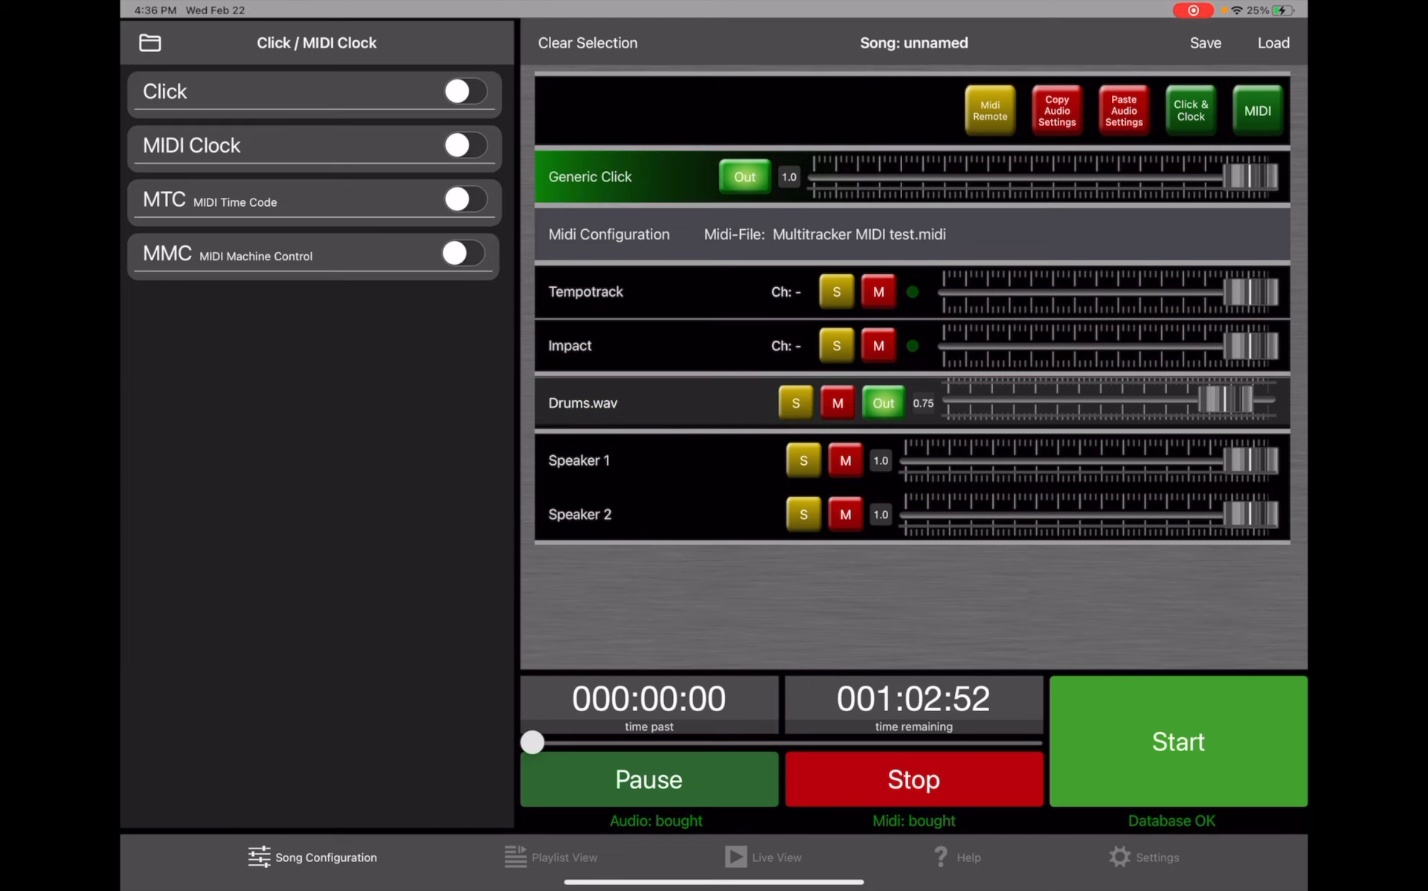
click(465, 91)
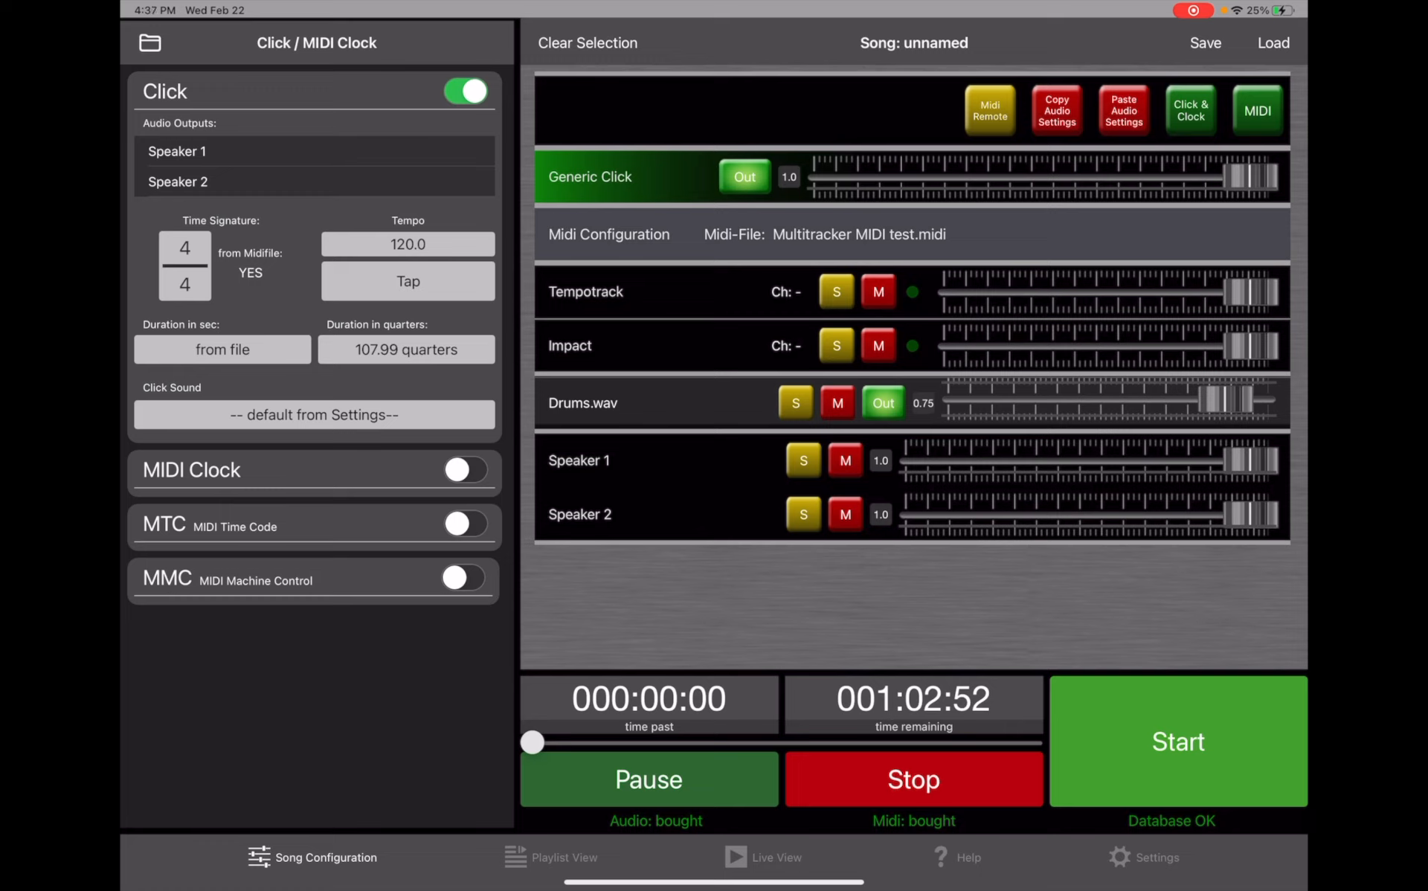
click(1177, 741)
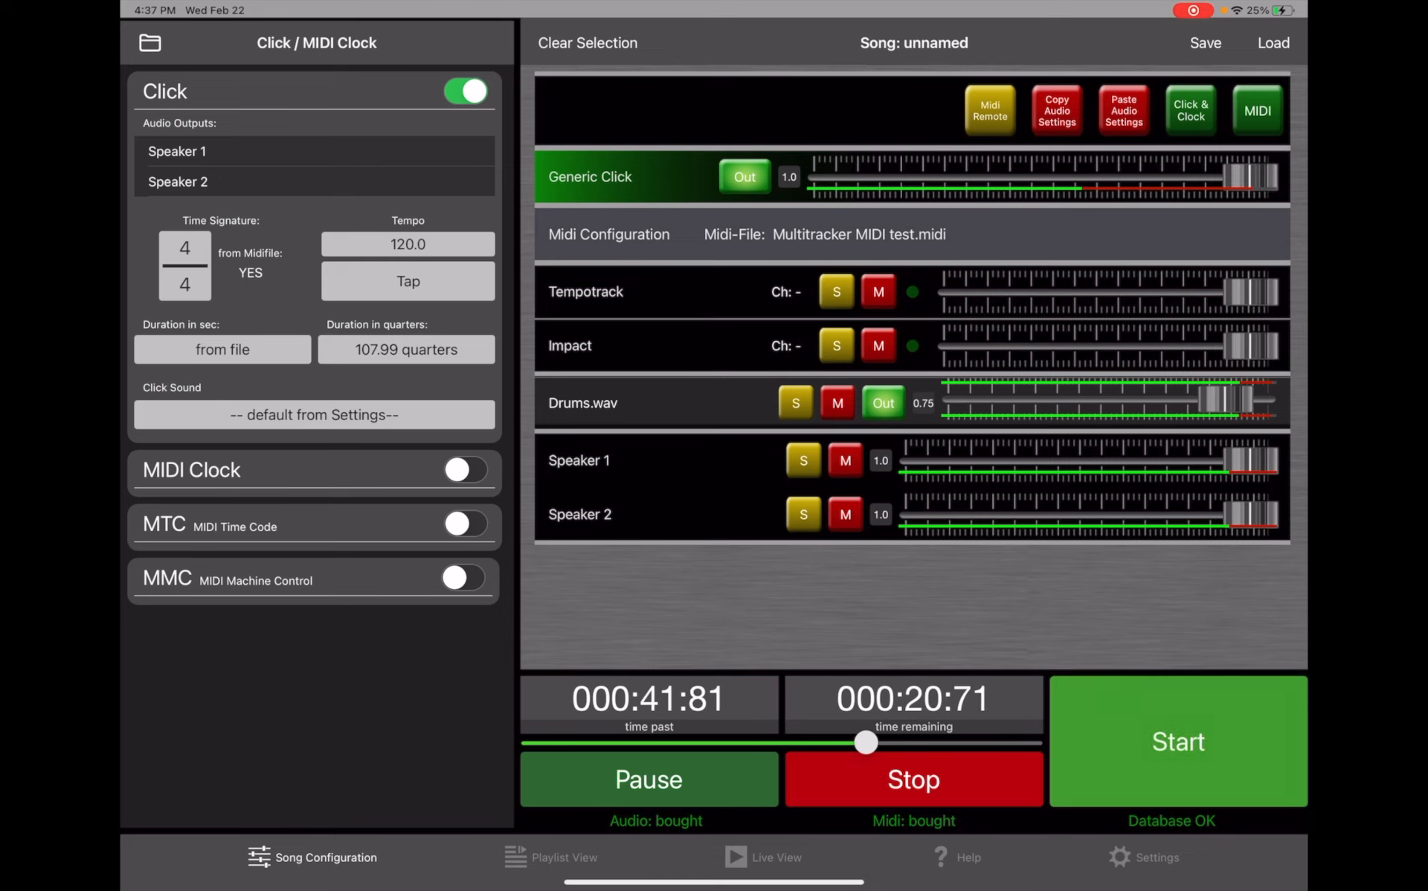
- Adjust the Generic Click volume by ear to about 0.76 while the song plays
drag(1250, 177, 880, 177)
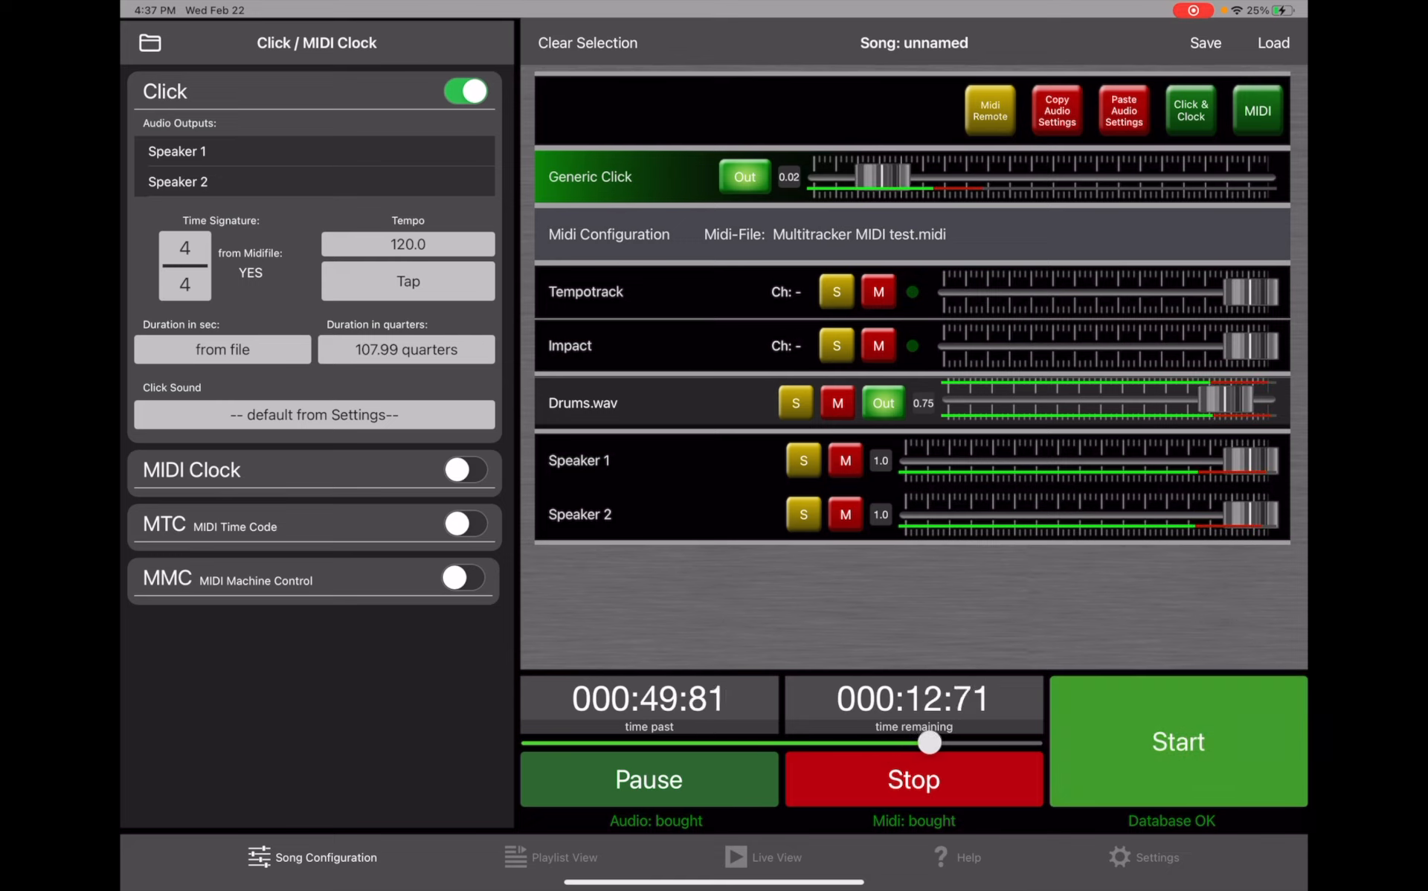
drag(882, 177, 1215, 177)
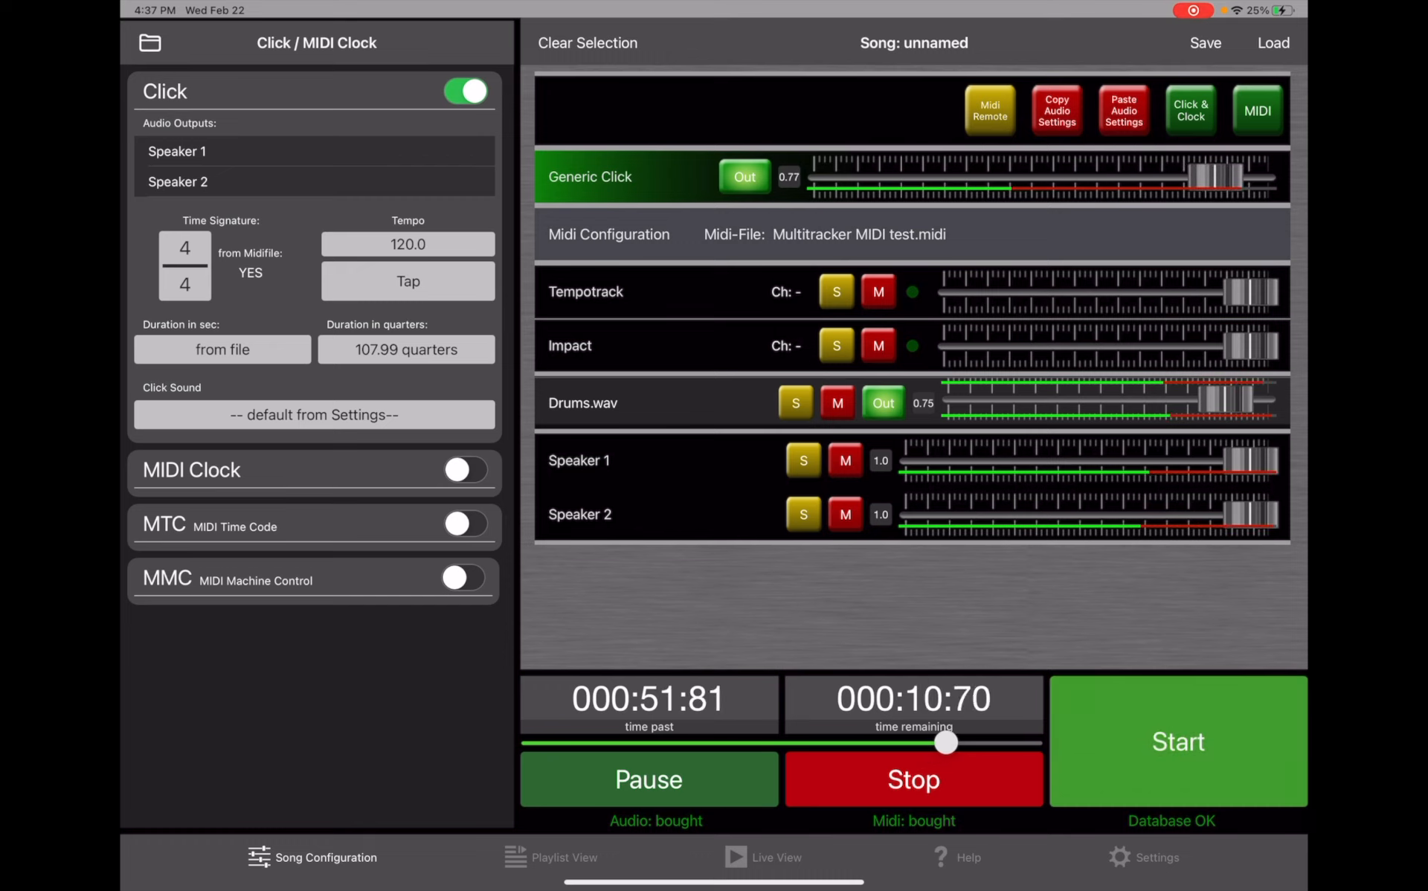
- Lower the Drums.wav track volume to 0.53 and stop playback
drag(1225, 403, 1193, 402)
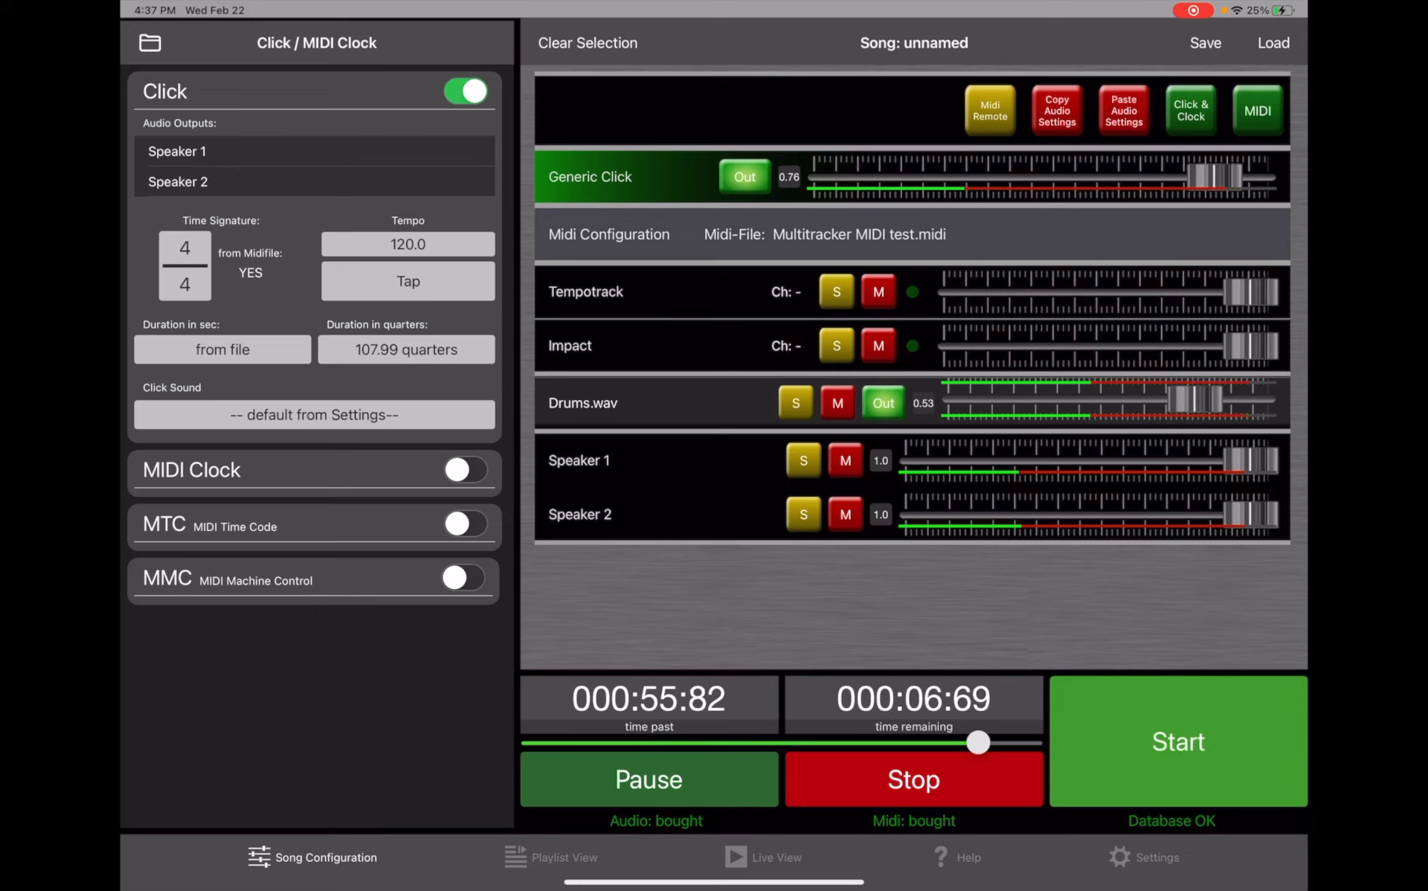
click(914, 778)
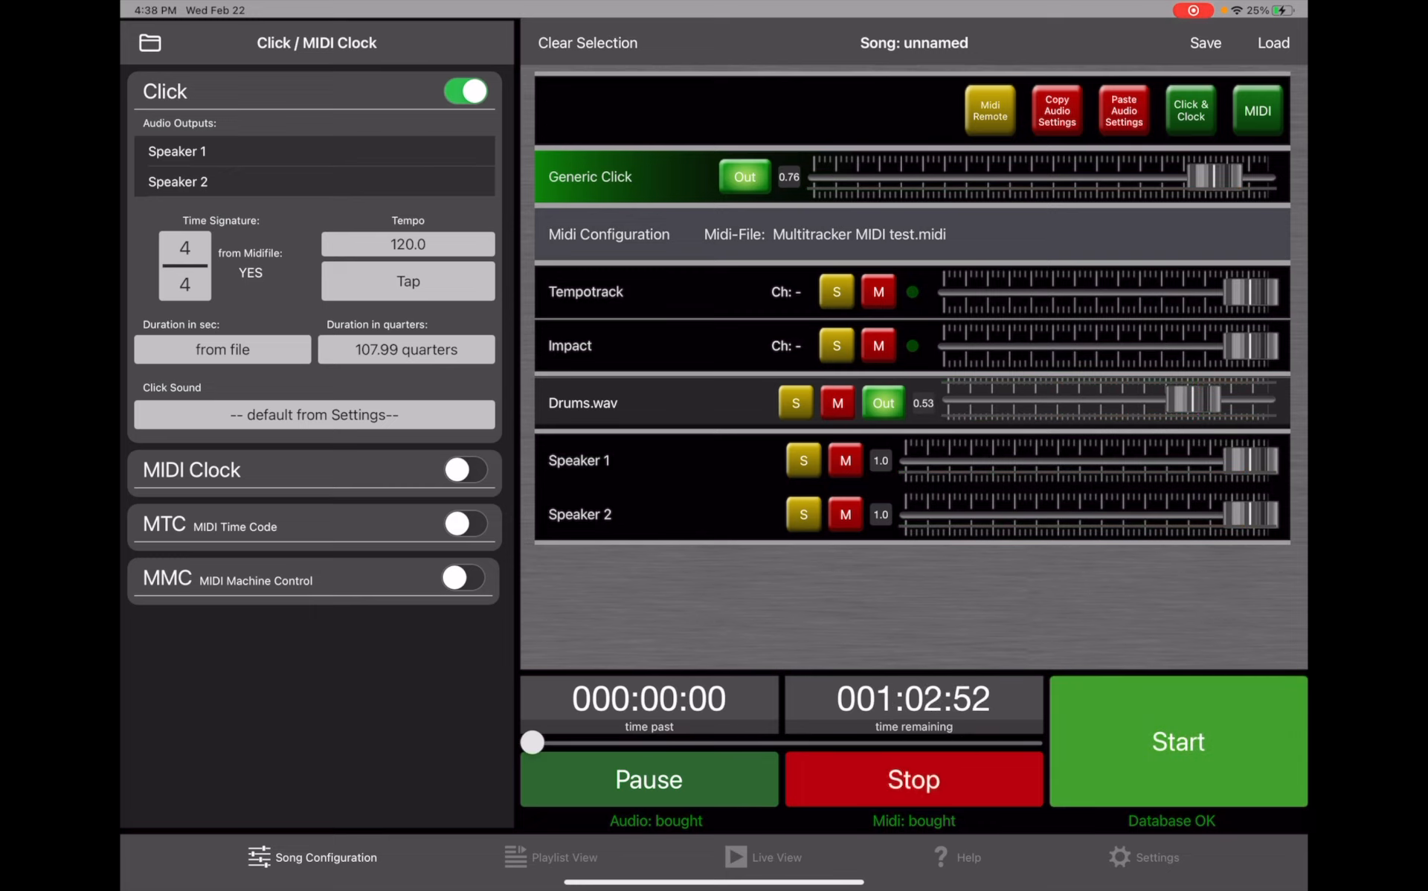